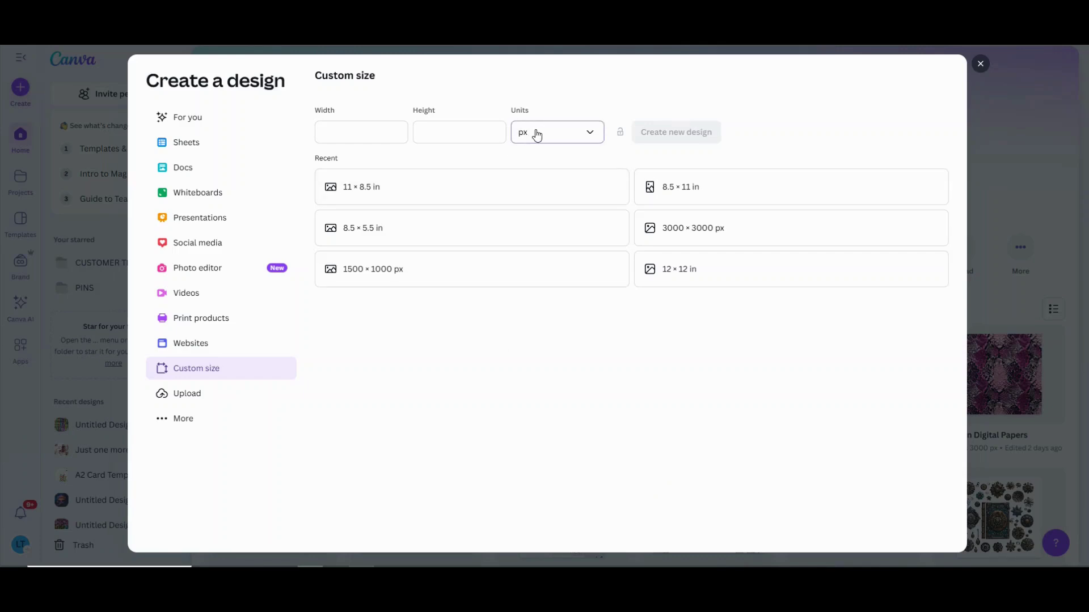
# - Switch the units to inches and size the new design 11 in wide by 8.5 in high
pyautogui.click(536, 134)
pyautogui.click(537, 189)
pyautogui.click(381, 135)
pyautogui.write('11')
pyautogui.click(448, 134)
pyautogui.write('8.5')
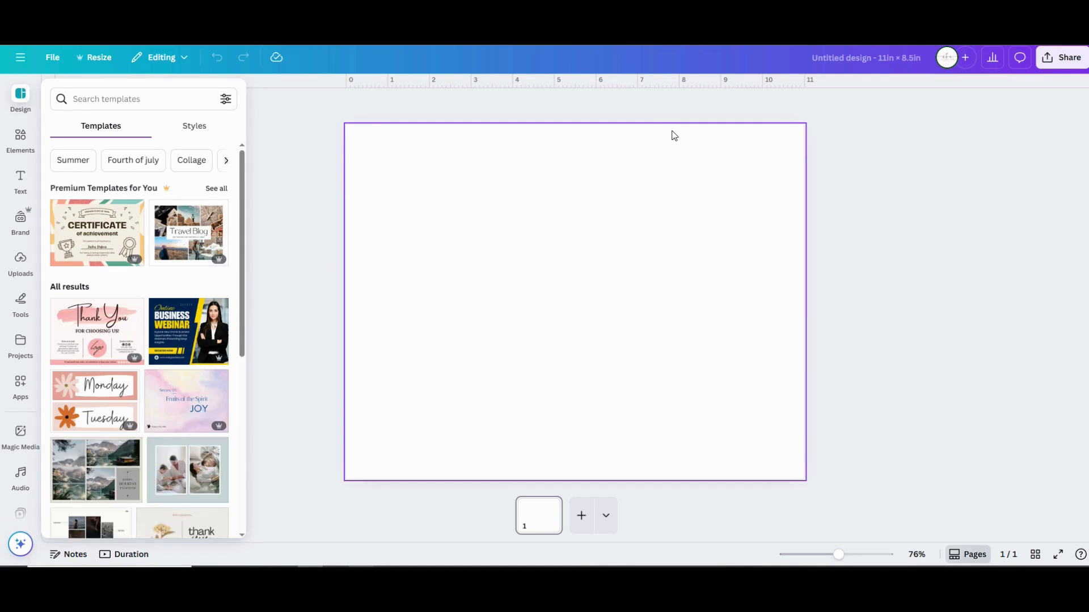
# - Add a purple square from Shapes, move it top-left, and stretch it to about 2.5 × 7 in
pyautogui.click(23, 136)
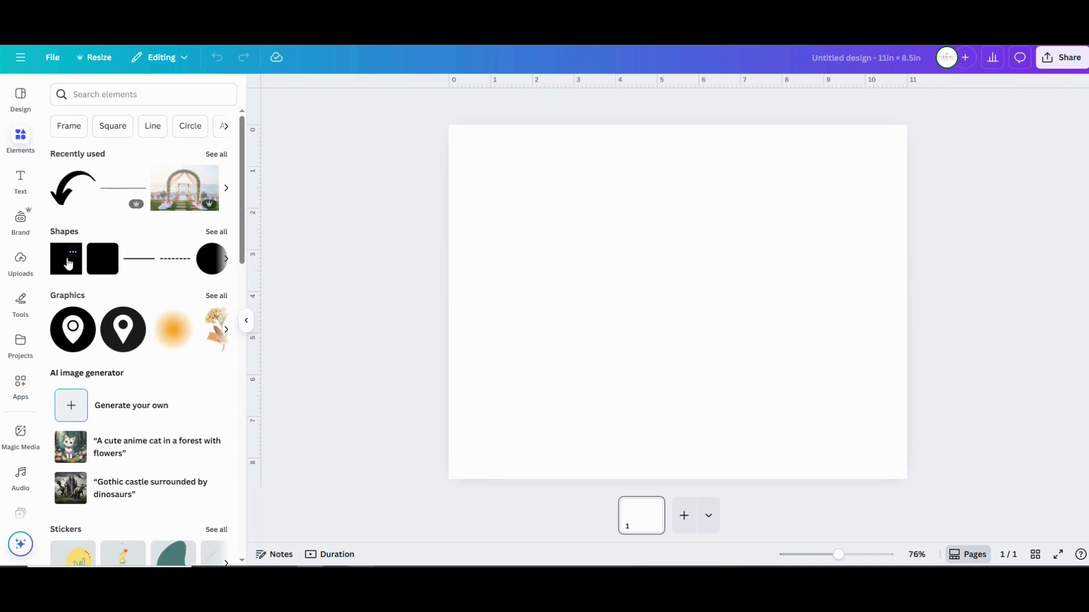
pyautogui.click(68, 256)
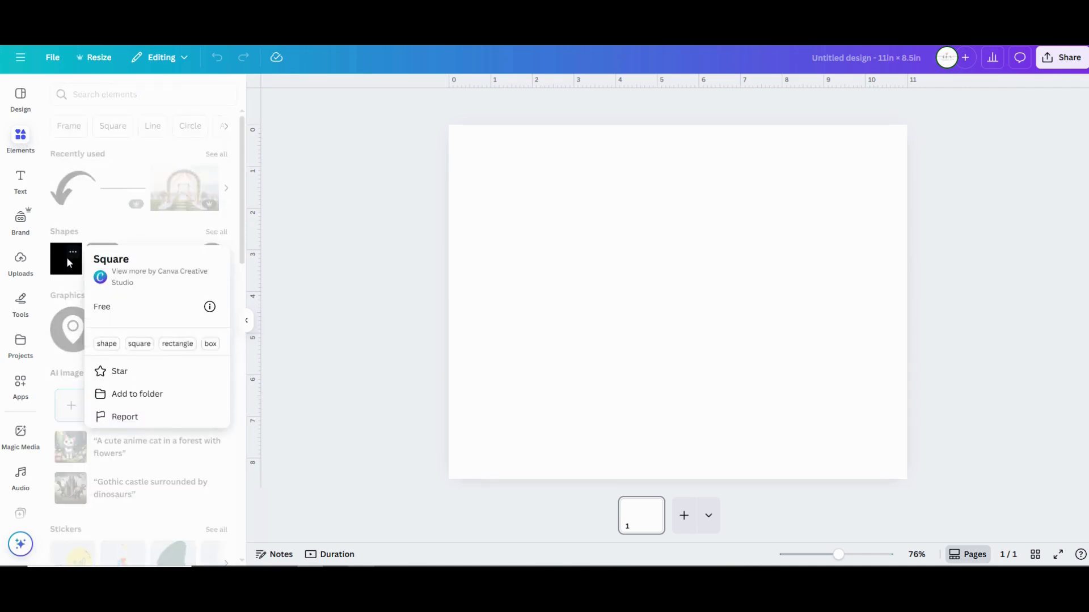
pyautogui.click(63, 276)
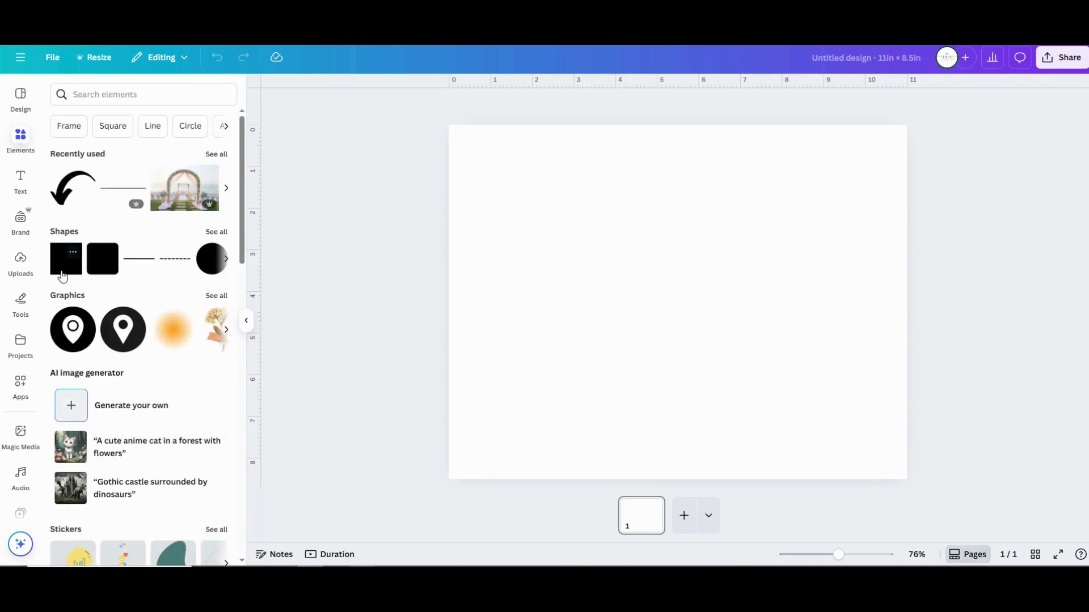
pyautogui.click(62, 275)
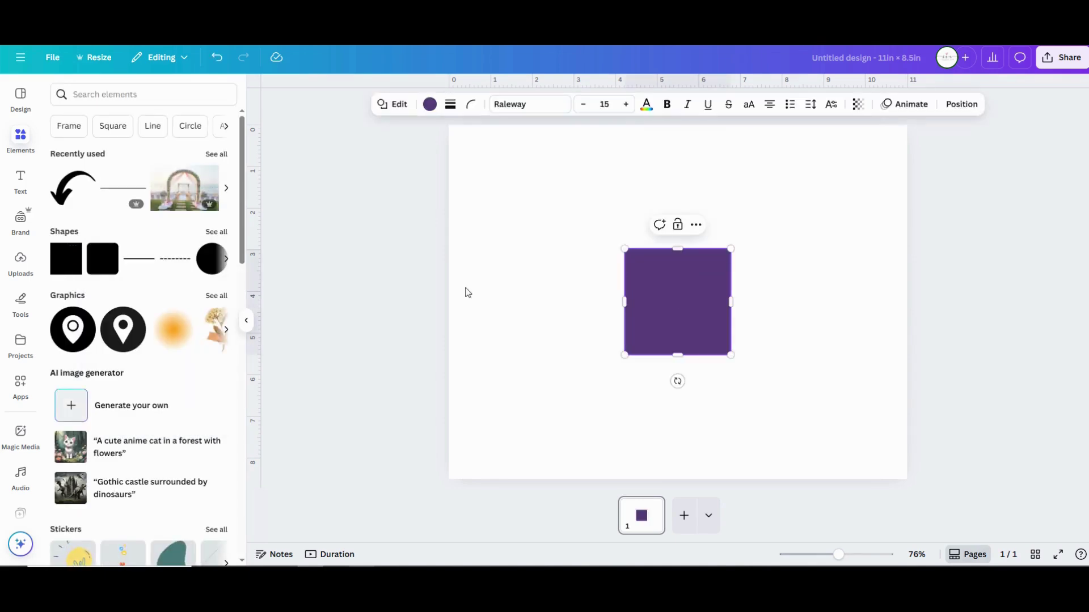
pyautogui.click(597, 287)
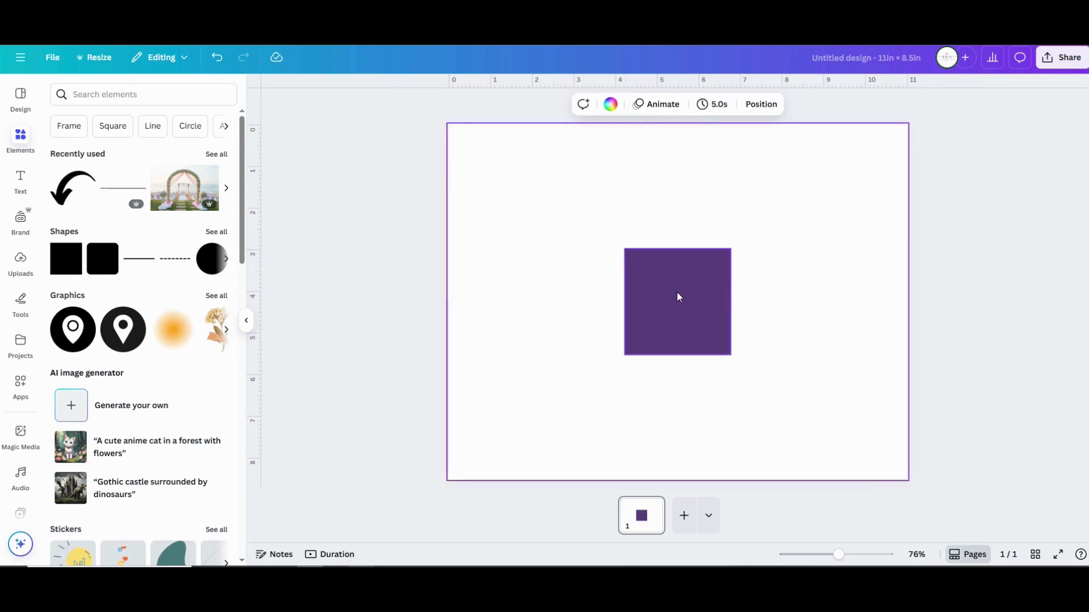
pyautogui.moveTo(637, 277); pyautogui.dragTo(533, 214)
pyautogui.moveTo(581, 271); pyautogui.dragTo(580, 453)
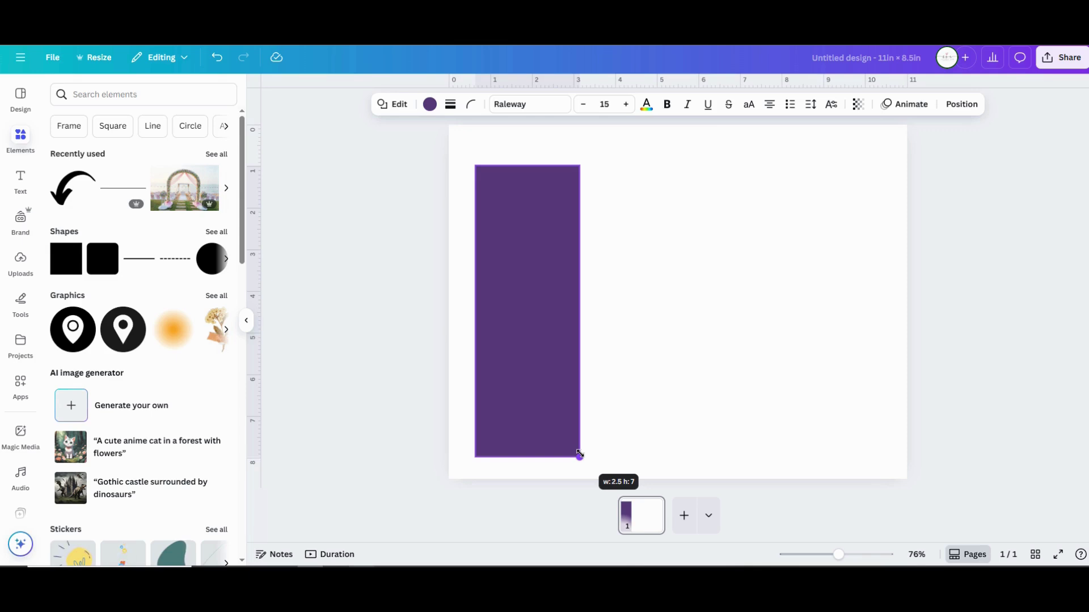
pyautogui.moveTo(579, 454); pyautogui.dragTo(579, 454)
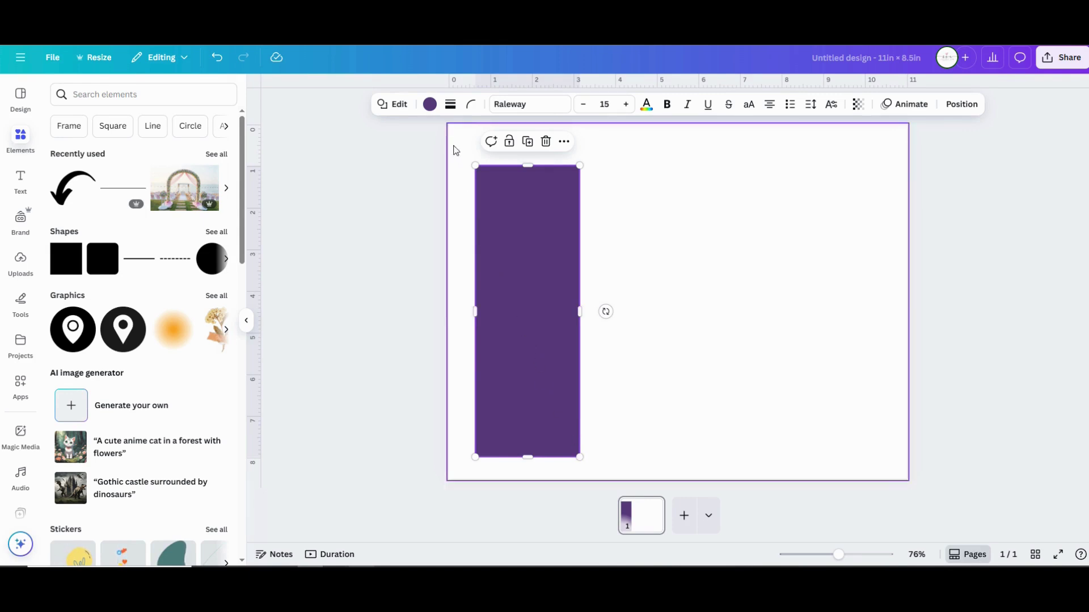
# - Set the rectangle's fill to No color and give it a solid border of weight 1
pyautogui.click(432, 105)
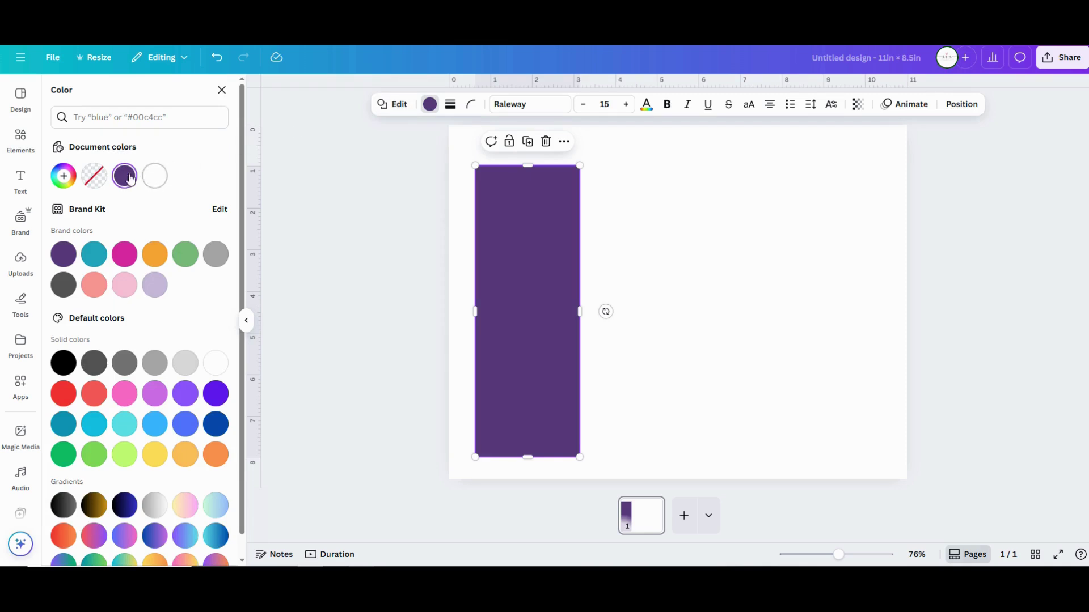
pyautogui.click(94, 178)
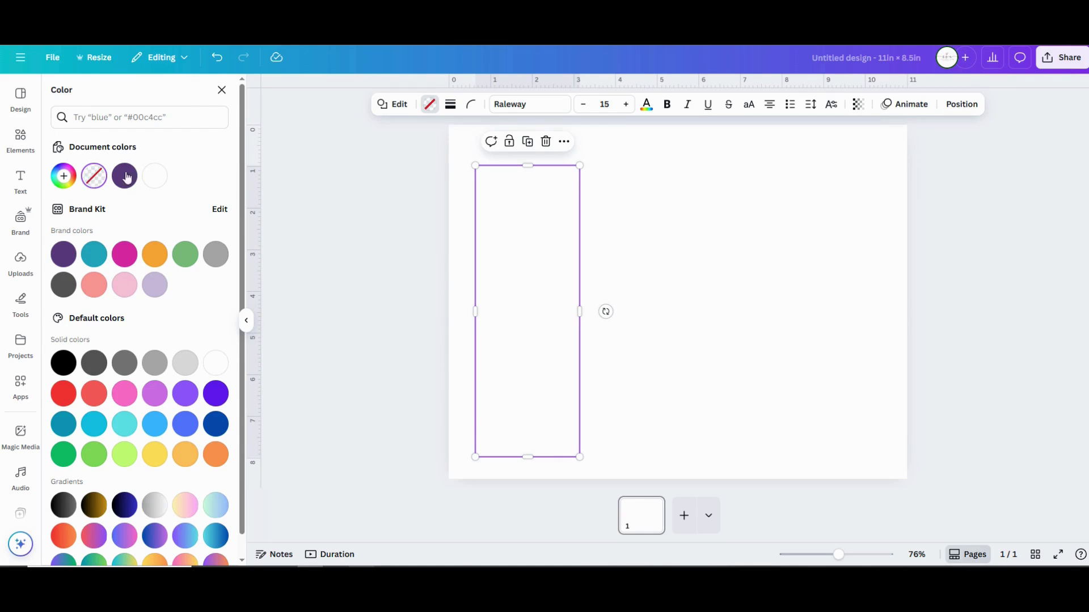
pyautogui.click(451, 105)
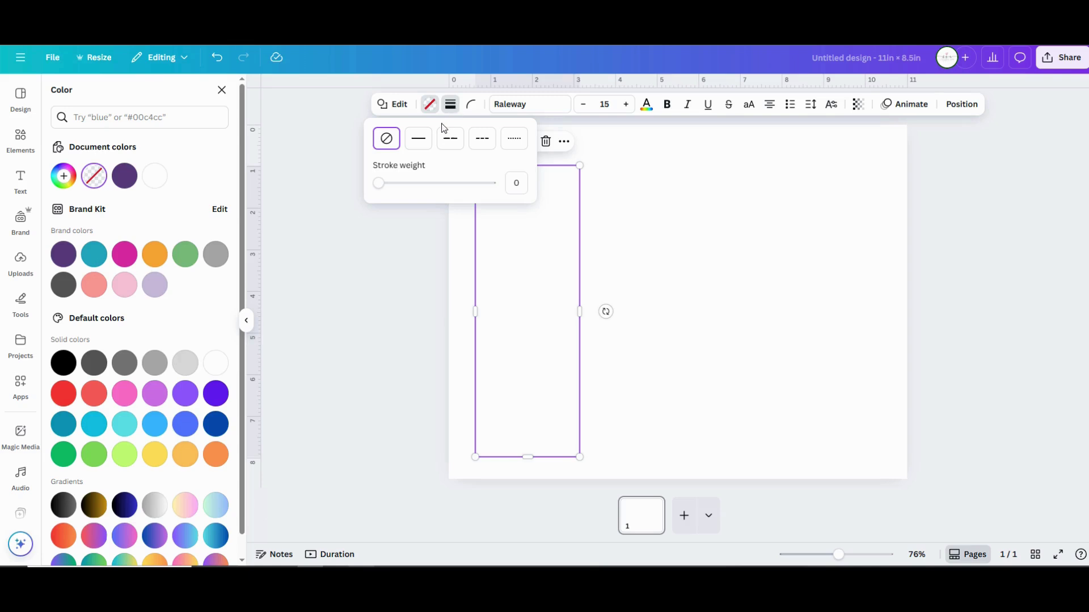
pyautogui.click(418, 139)
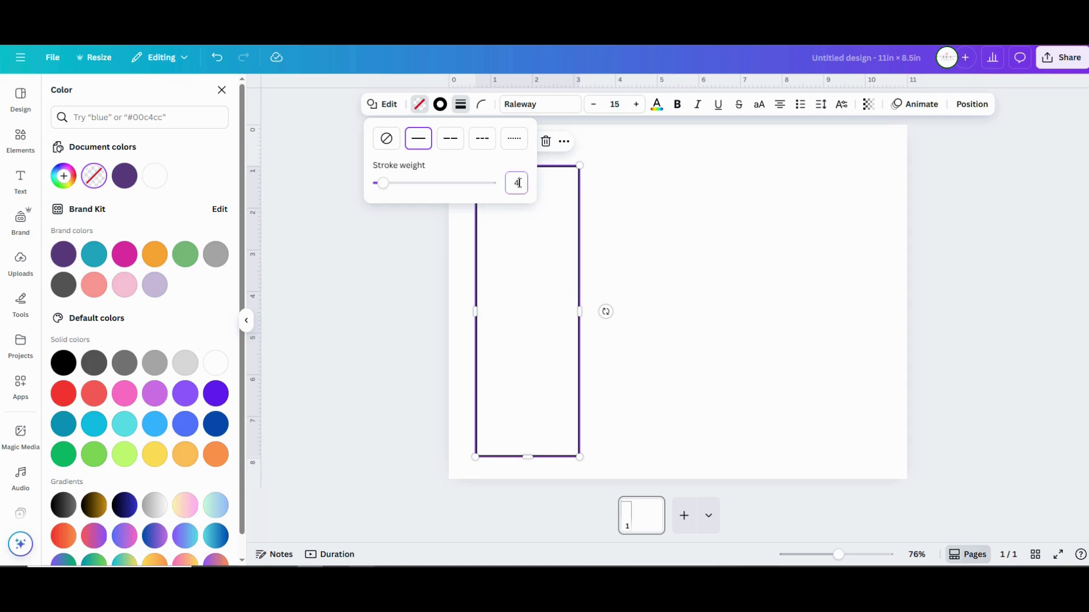
pyautogui.moveTo(518, 183); pyautogui.dragTo(513, 183)
pyautogui.write('1')
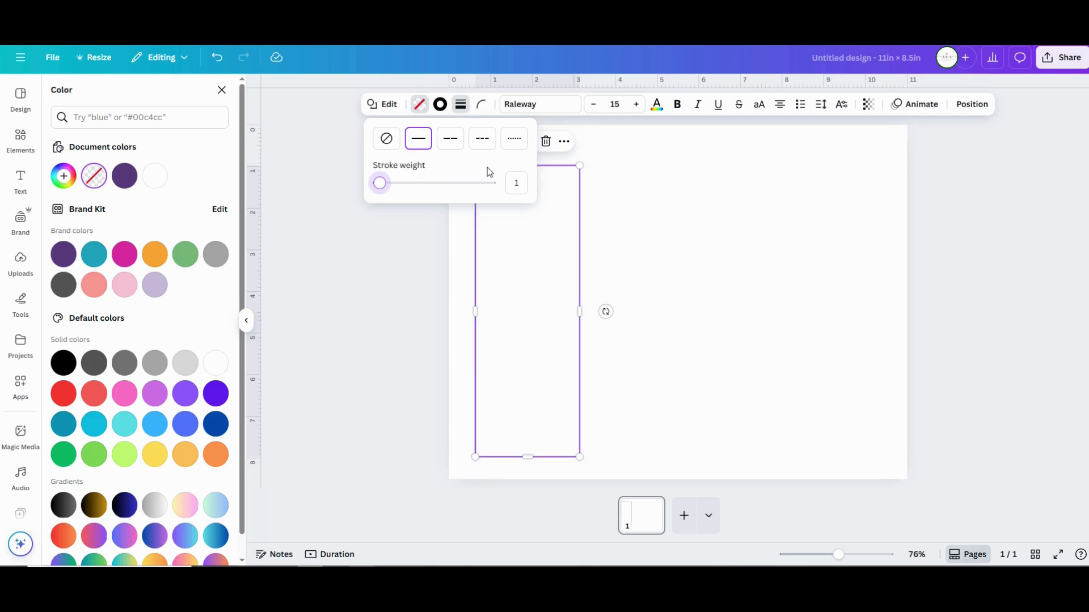
pyautogui.click(618, 259)
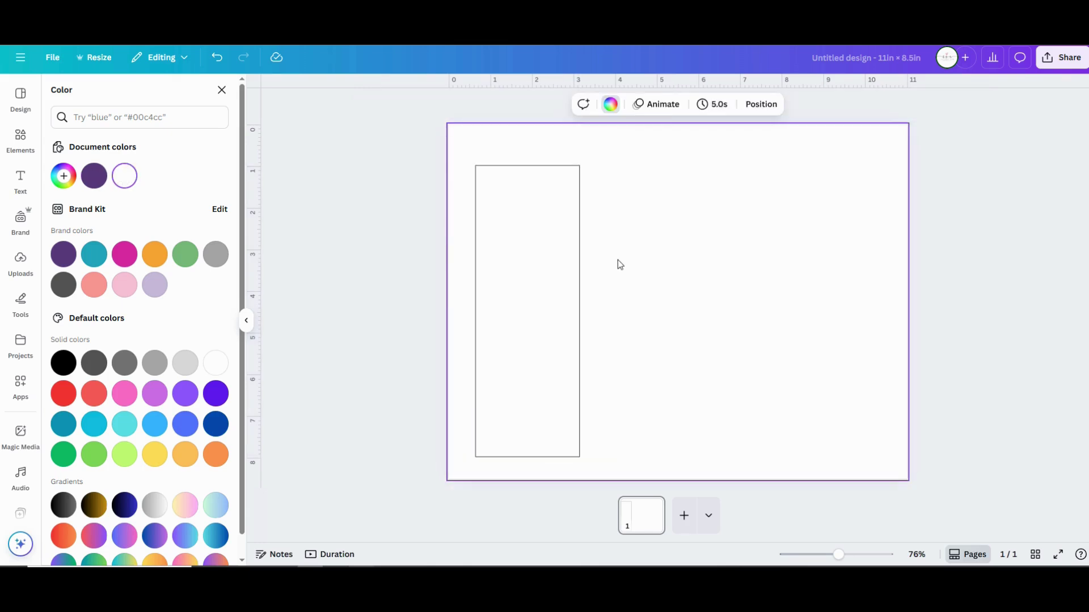
# - Align the outlined rectangle to the vertical middle of the page
pyautogui.click(542, 277)
pyautogui.rightClick(543, 277)
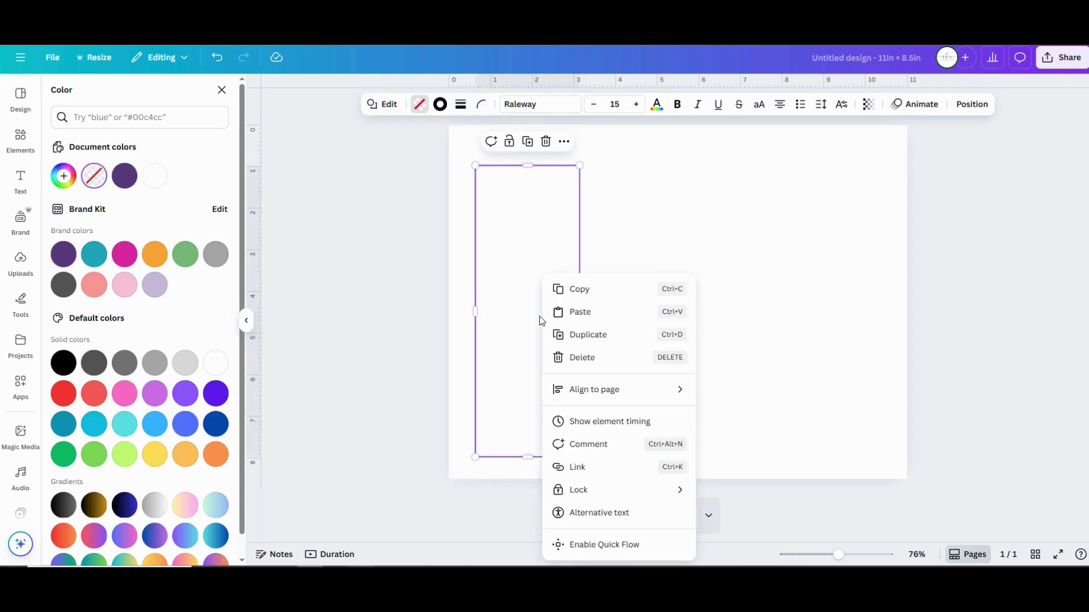
pyautogui.moveTo(604, 391)
pyautogui.click(734, 491)
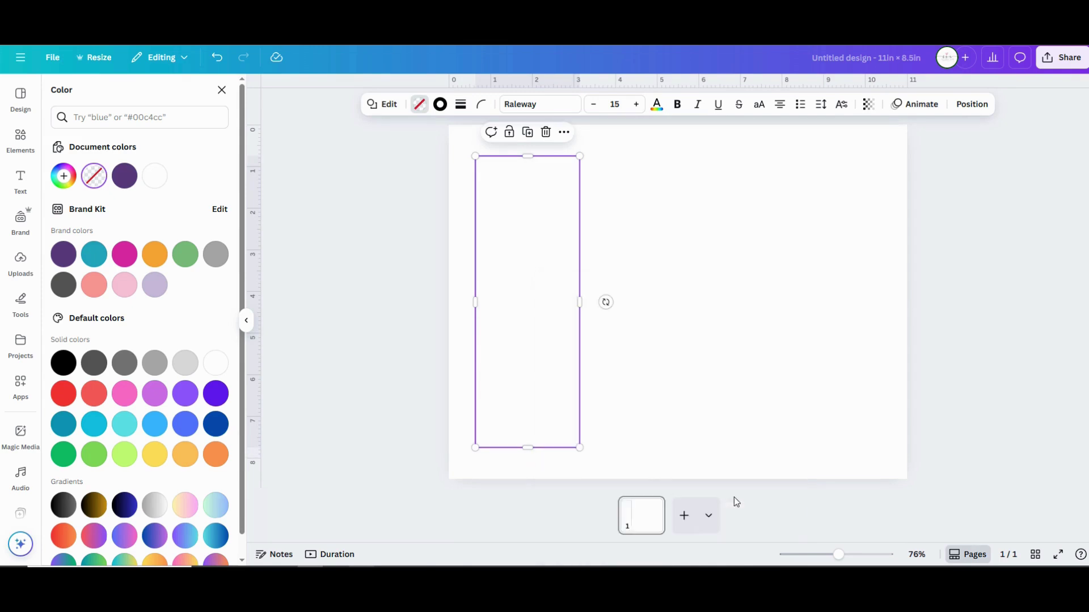
pyautogui.click(694, 391)
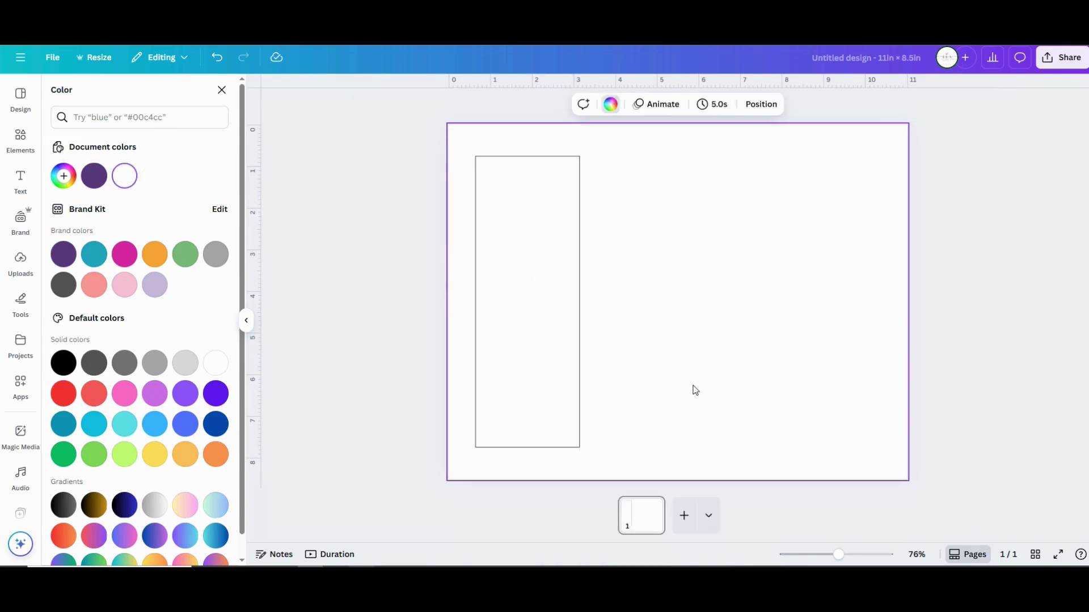
# - Duplicate the rectangle twice, space the three copies side by side, and shift them left
pyautogui.click(556, 346)
pyautogui.rightClick(556, 346)
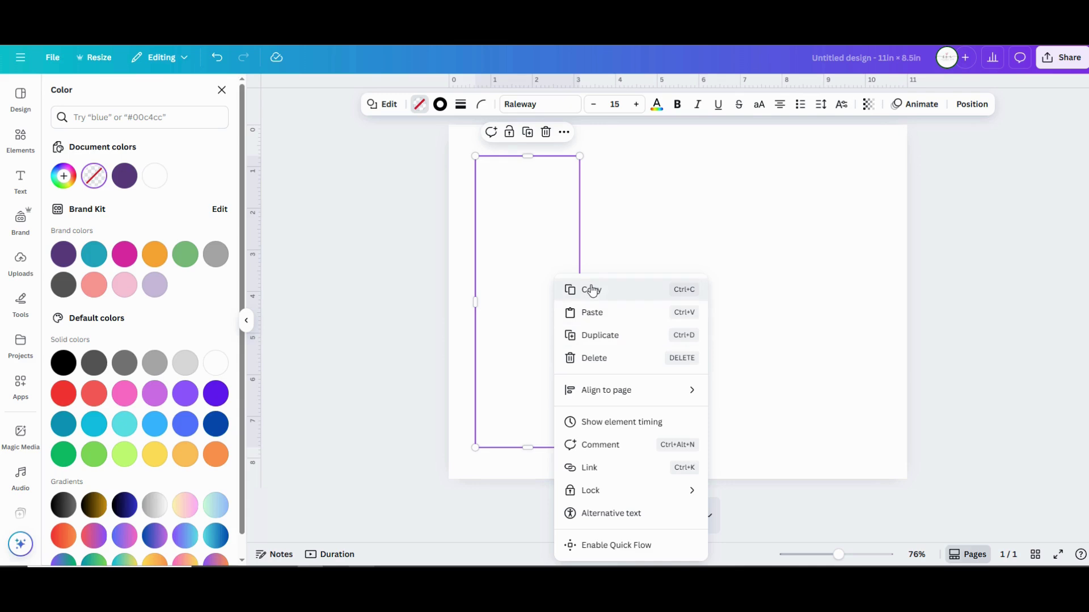
pyautogui.click(538, 232)
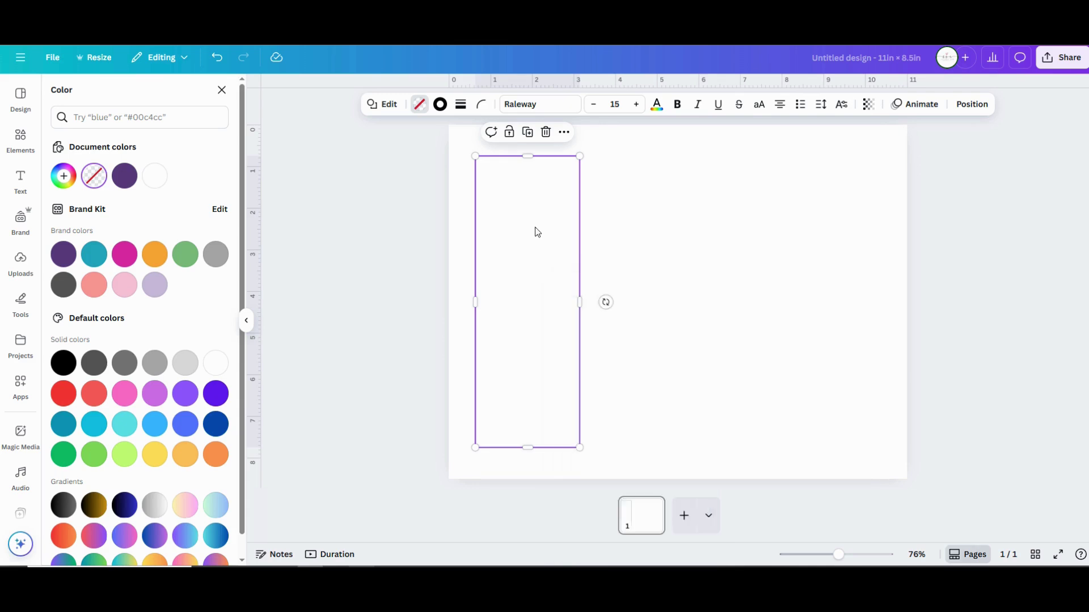
pyautogui.hotkey('ctrl', 'd')
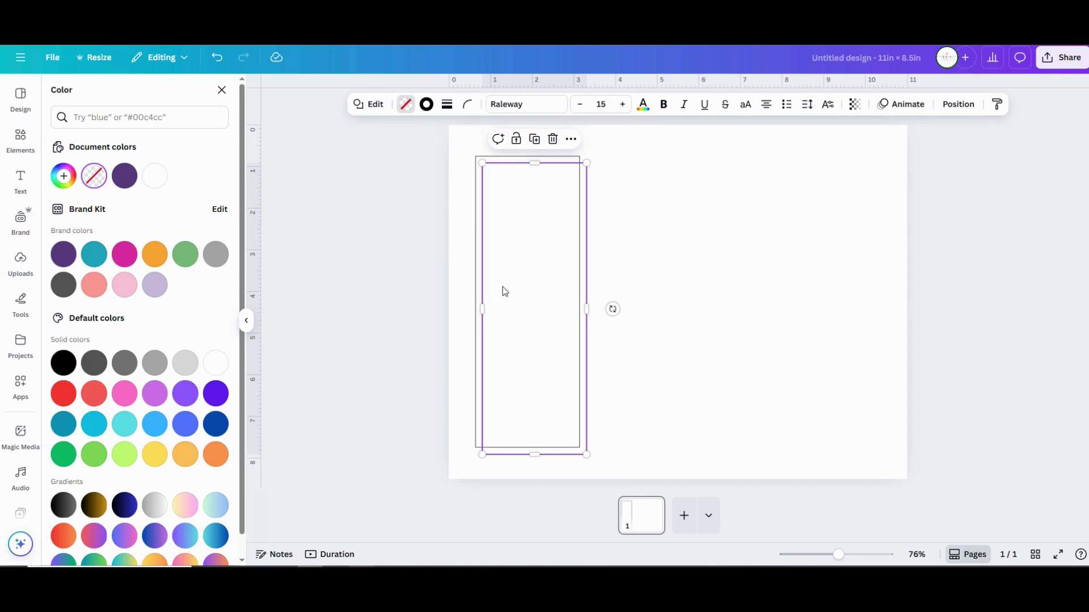
pyautogui.moveTo(501, 289); pyautogui.dragTo(610, 281)
pyautogui.click(511, 329)
pyautogui.hotkey('ctrl', 'd')
pyautogui.moveTo(510, 329); pyautogui.dragTo(727, 324)
pyautogui.moveTo(384, 264); pyautogui.dragTo(725, 335)
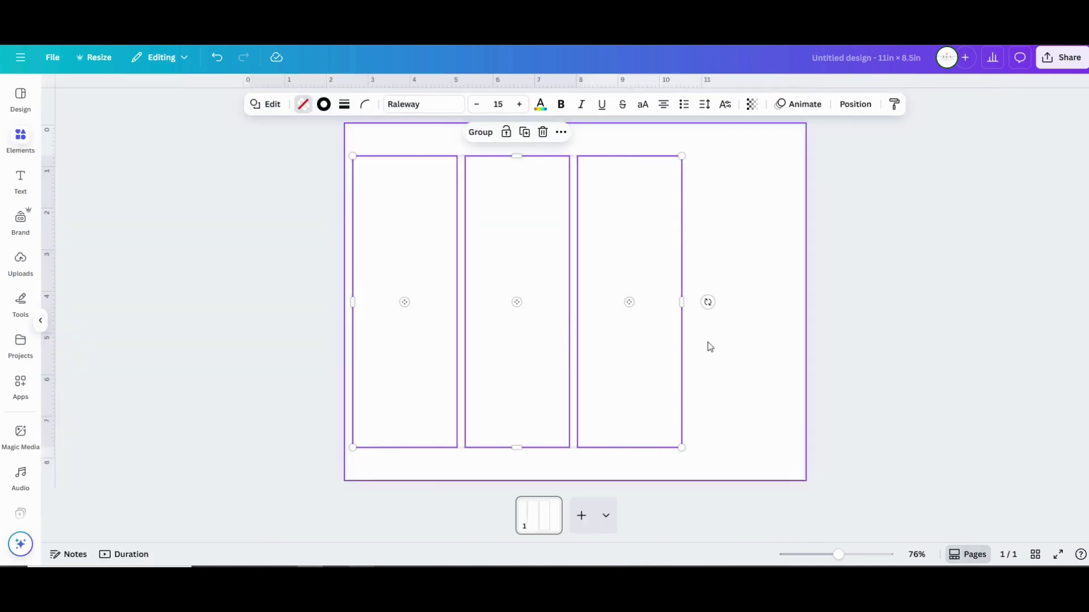
# - Drag out a fourth rectangle copy at the right end and group all four
pyautogui.click(674, 349)
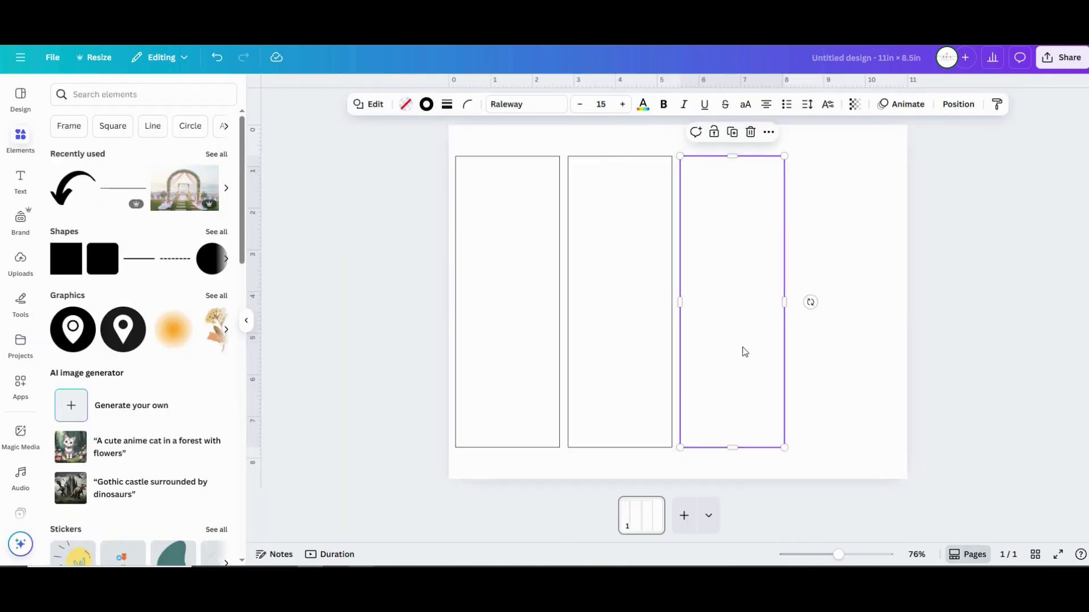
pyautogui.moveTo(743, 352); pyautogui.dragTo(819, 354)
pyautogui.moveTo(372, 235); pyautogui.dragTo(881, 362)
pyautogui.hotkey('ctrl', 'g')
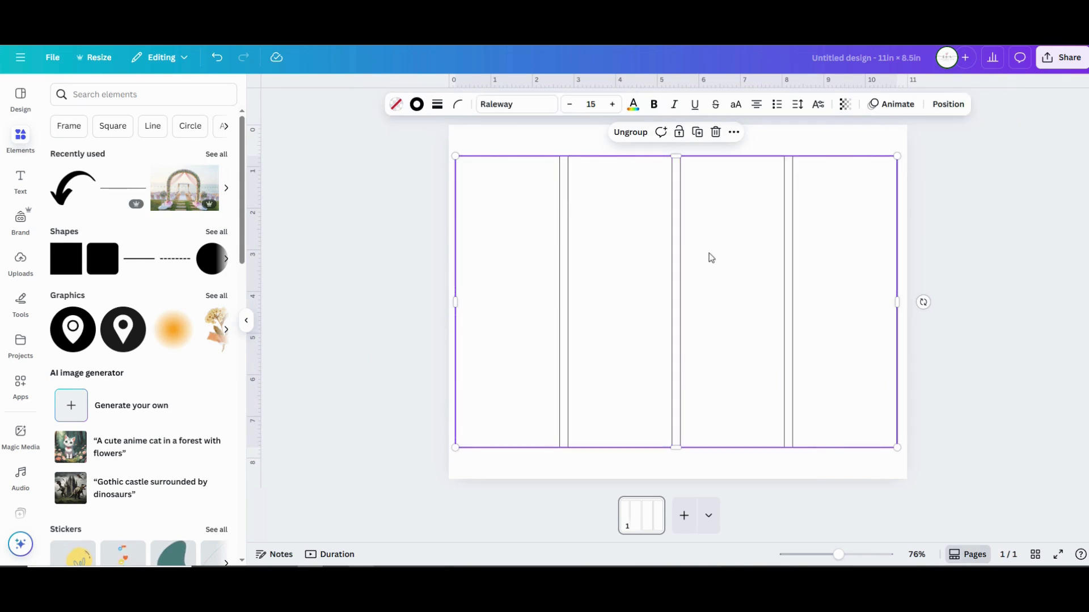
# - Center the group of four horizontally on the page, then ungroup the rectangles
pyautogui.rightClick(693, 235)
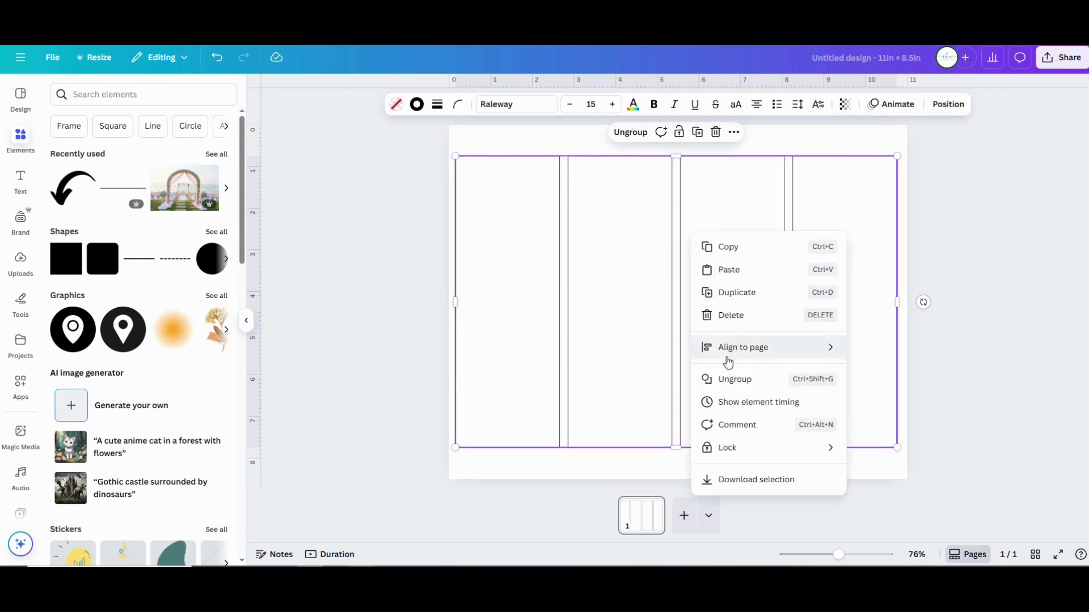
pyautogui.moveTo(747, 353)
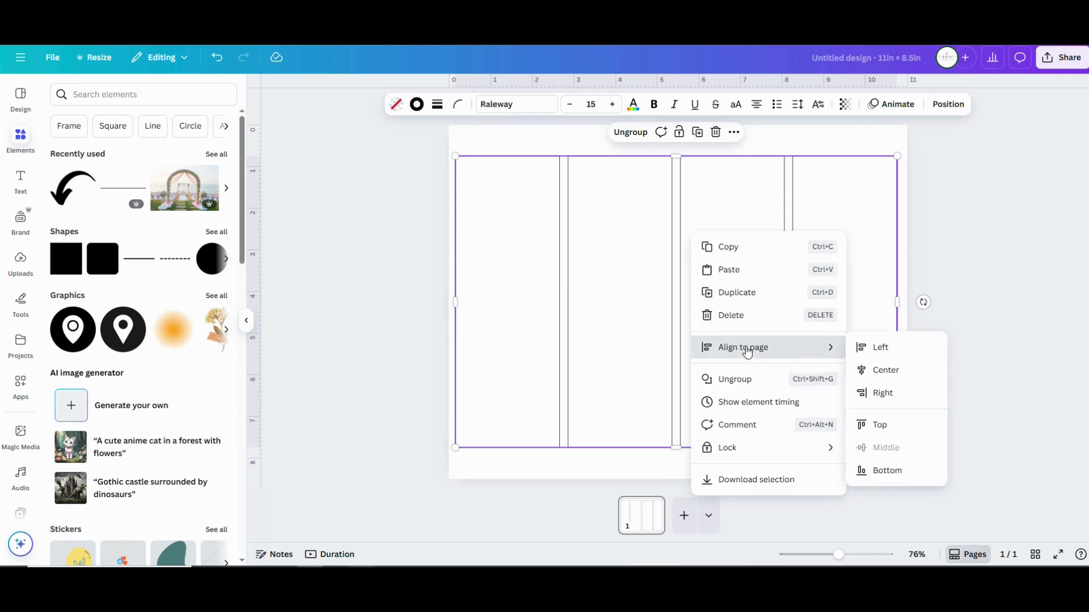
pyautogui.click(908, 375)
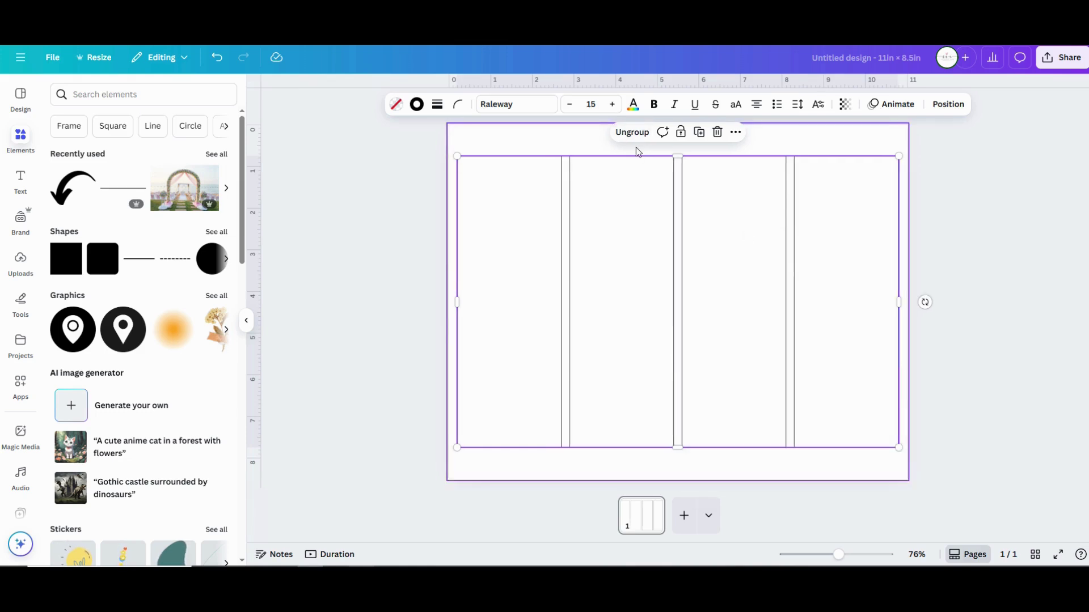
pyautogui.hotkey('ctrl', 'shift', 'g')
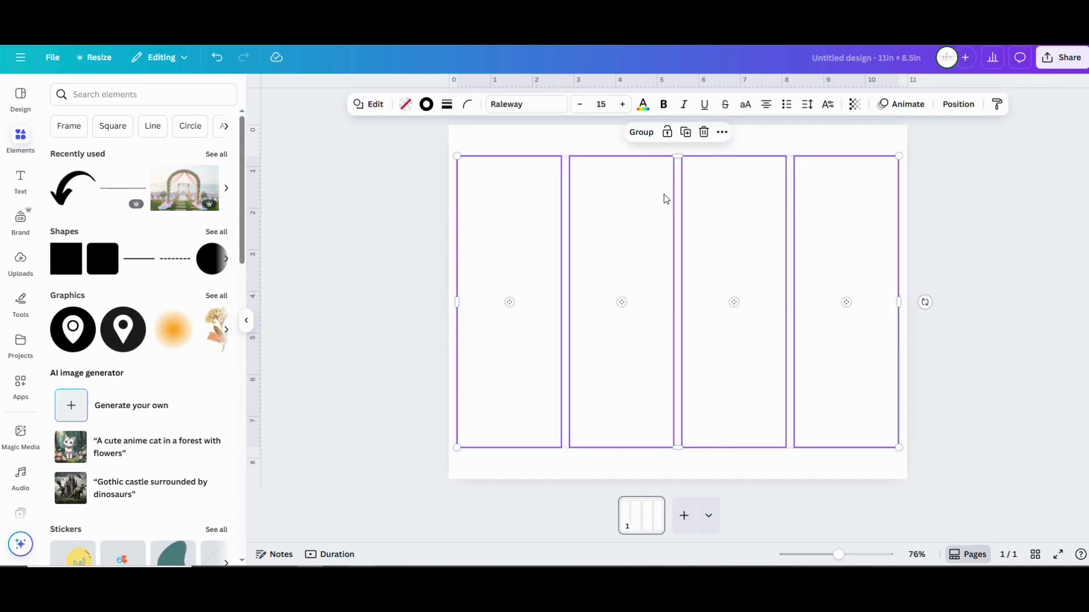
pyautogui.click(641, 132)
pyautogui.click(641, 133)
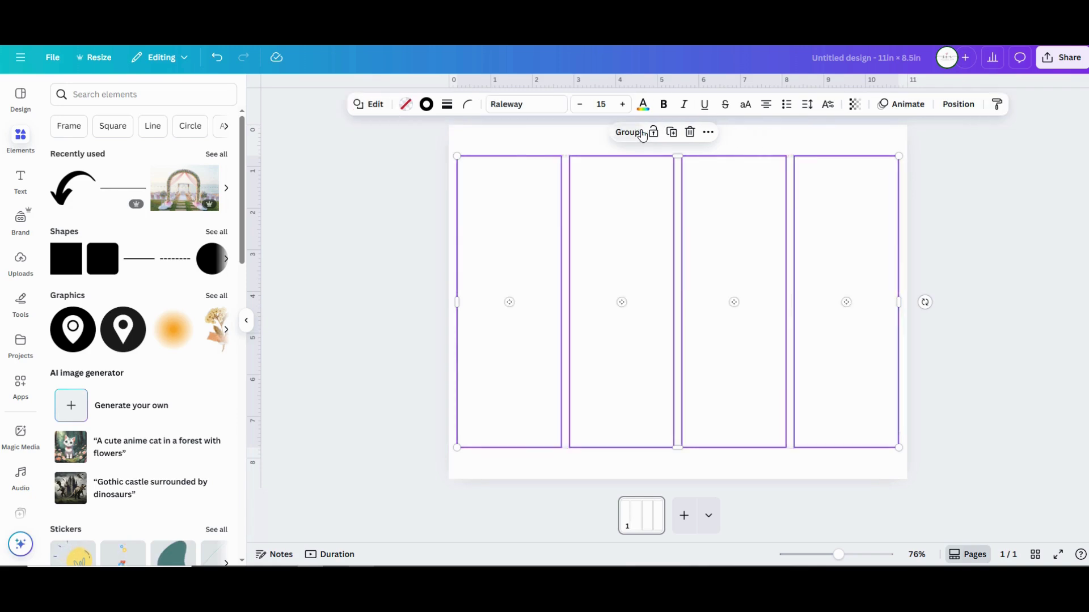
pyautogui.click(539, 147)
pyautogui.click(526, 250)
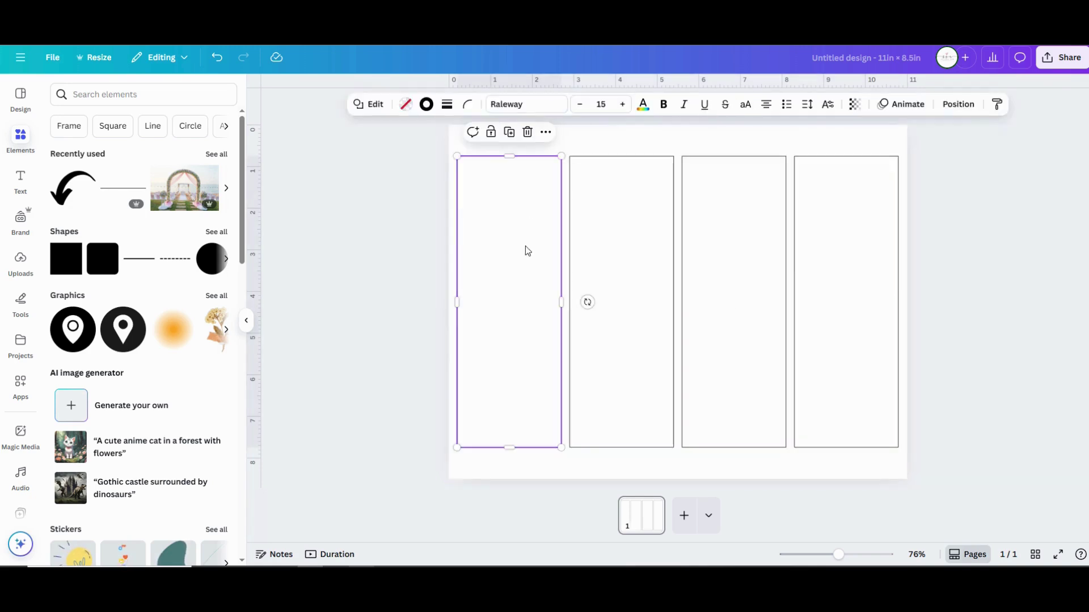
pyautogui.click(374, 297)
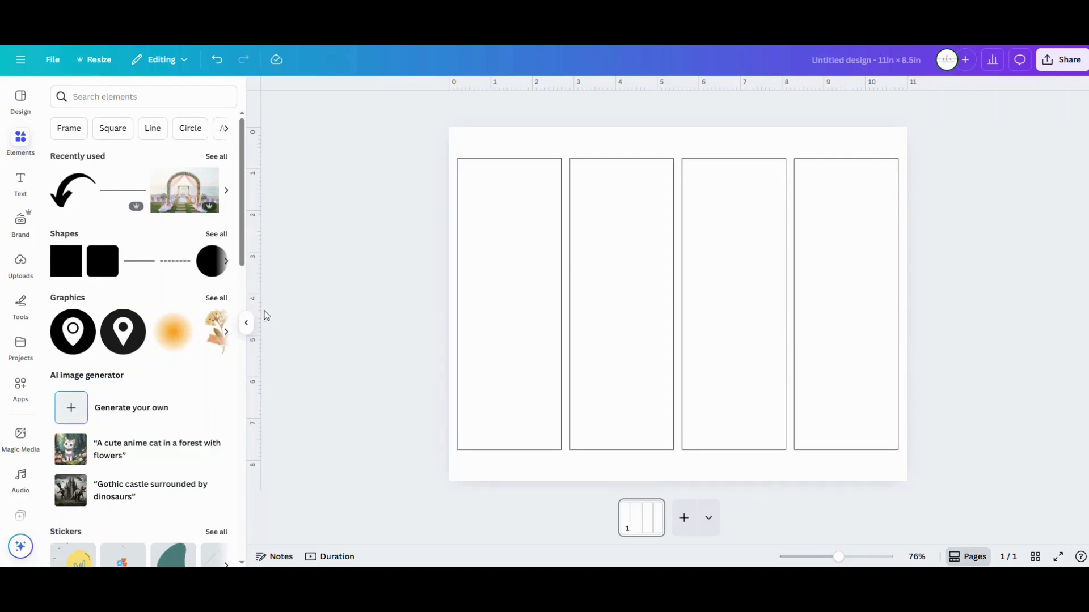
# - From the Uploads panel's extra upload options, choose Upload folder
pyautogui.click(23, 264)
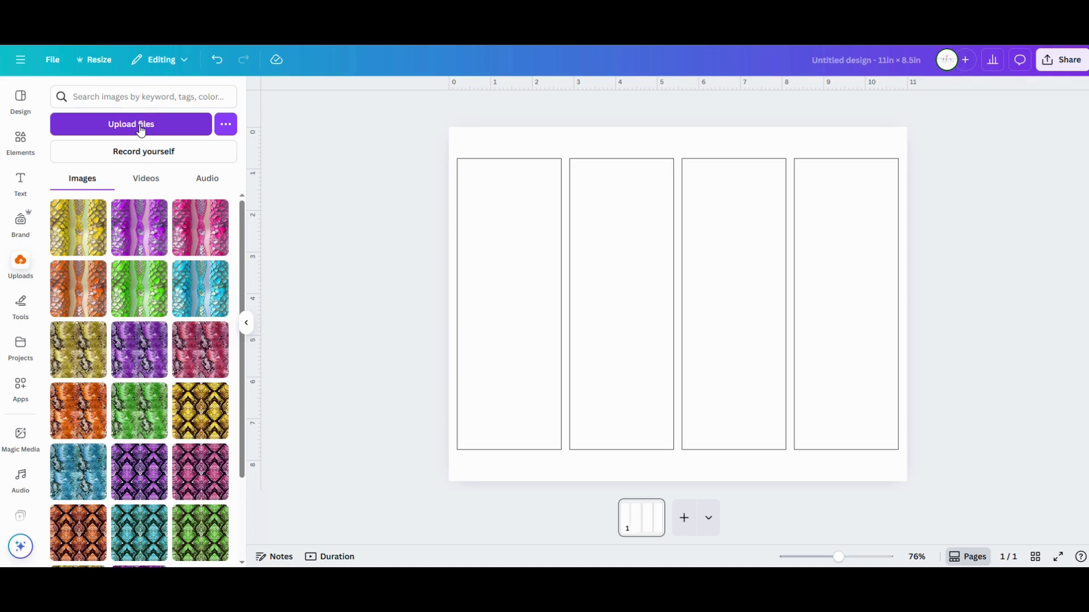
pyautogui.click(227, 126)
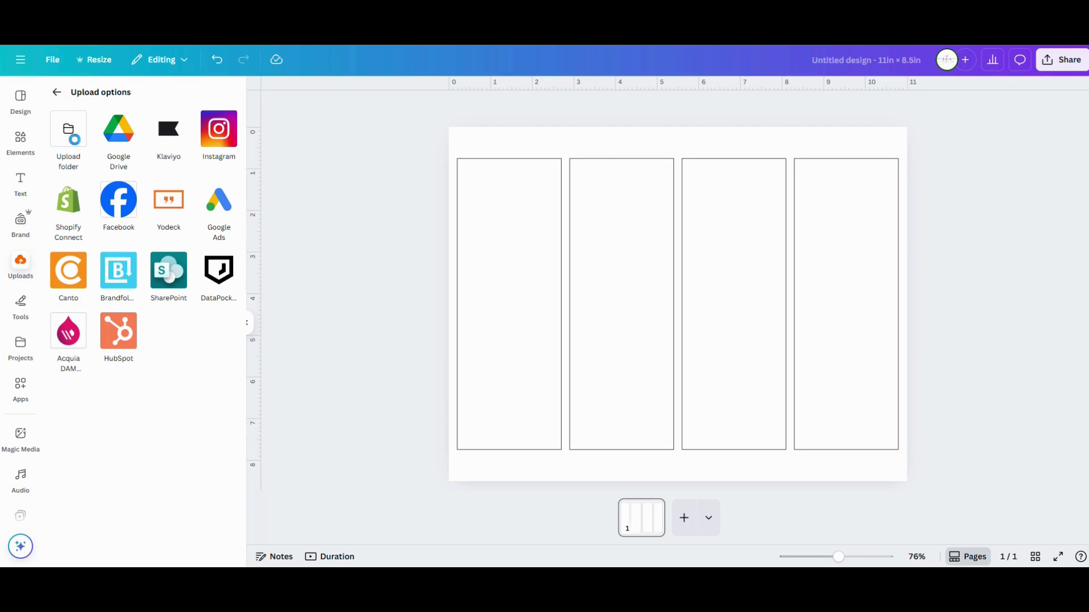
pyautogui.click(74, 143)
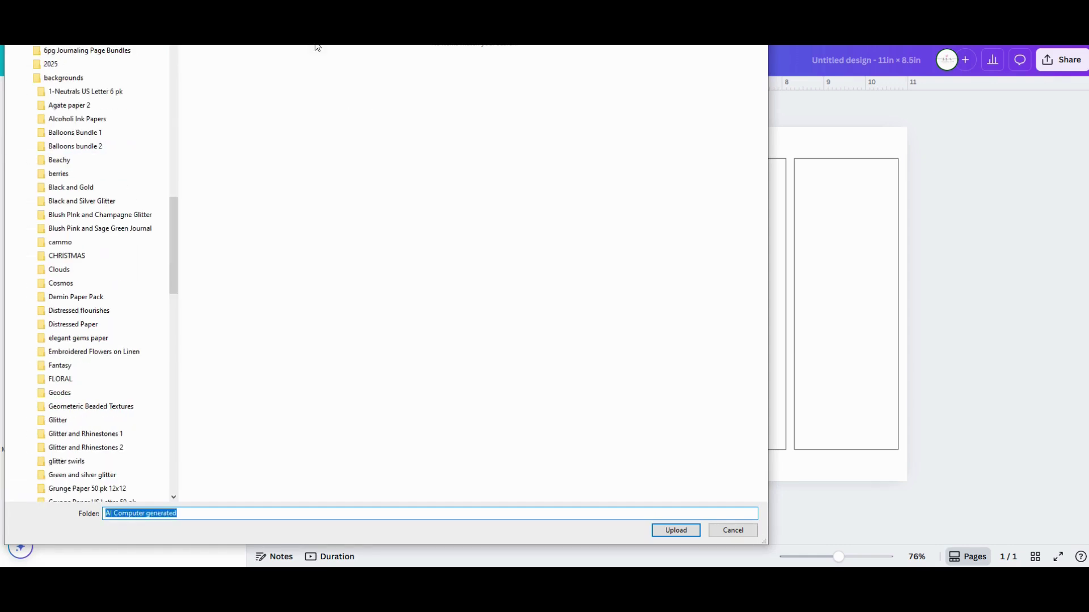
# - Go to CLIP ART > watercolor floral clipart and submit the Wisteria folder for upload
pyautogui.doubleClick(417, 77)
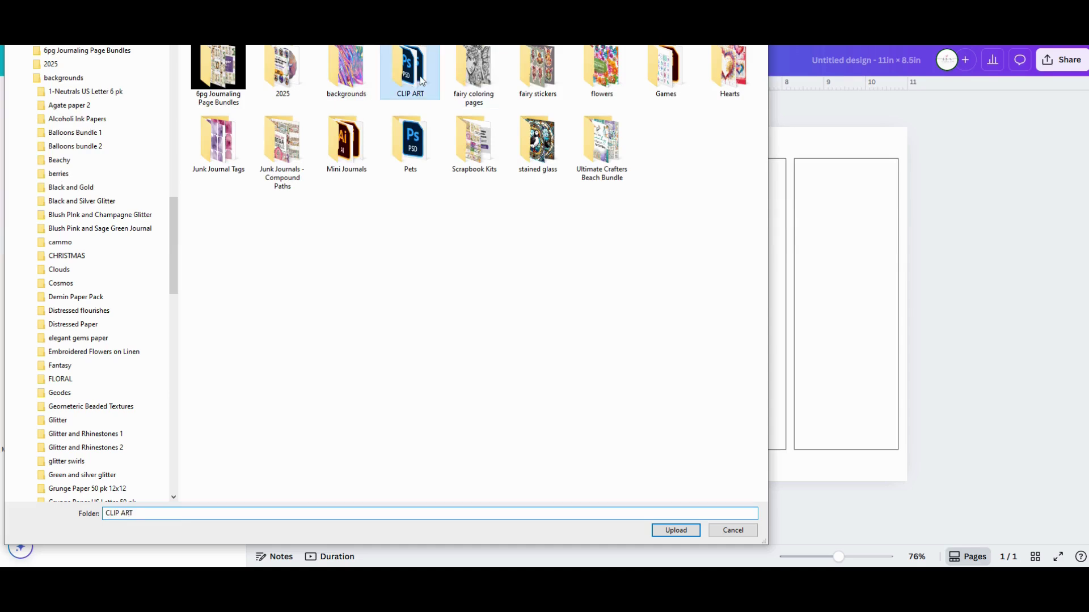
pyautogui.scroll(-3, 465, 334)
pyautogui.doubleClick(361, 464)
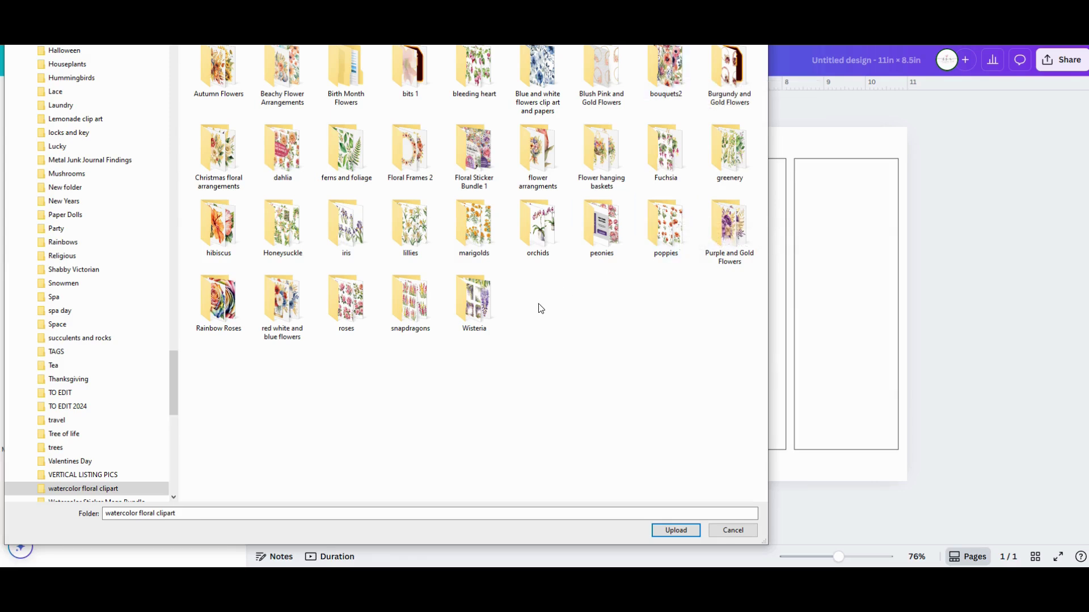
pyautogui.click(464, 320)
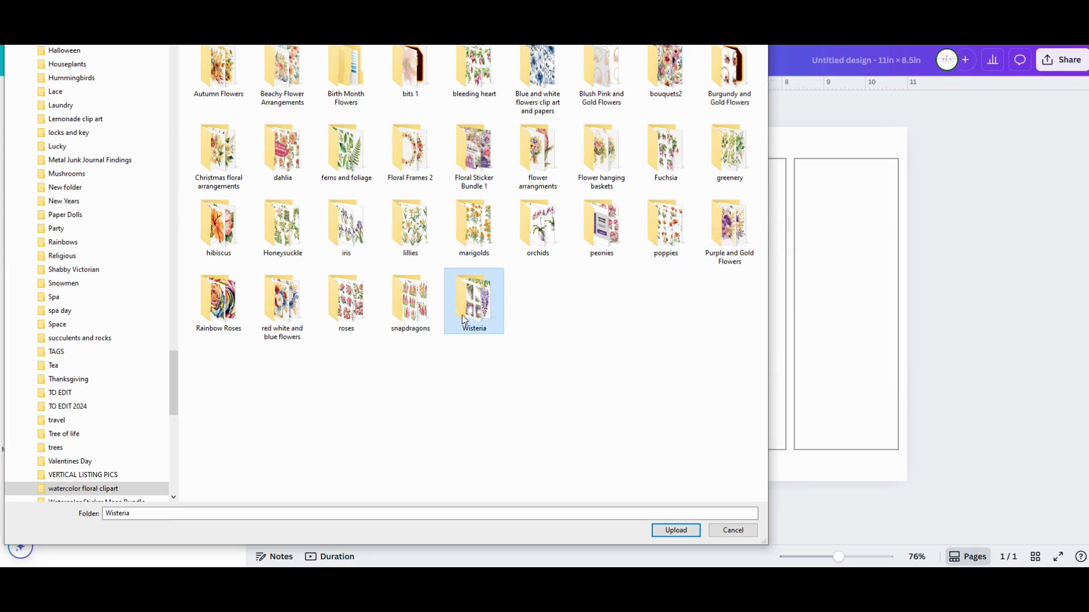
pyautogui.click(674, 533)
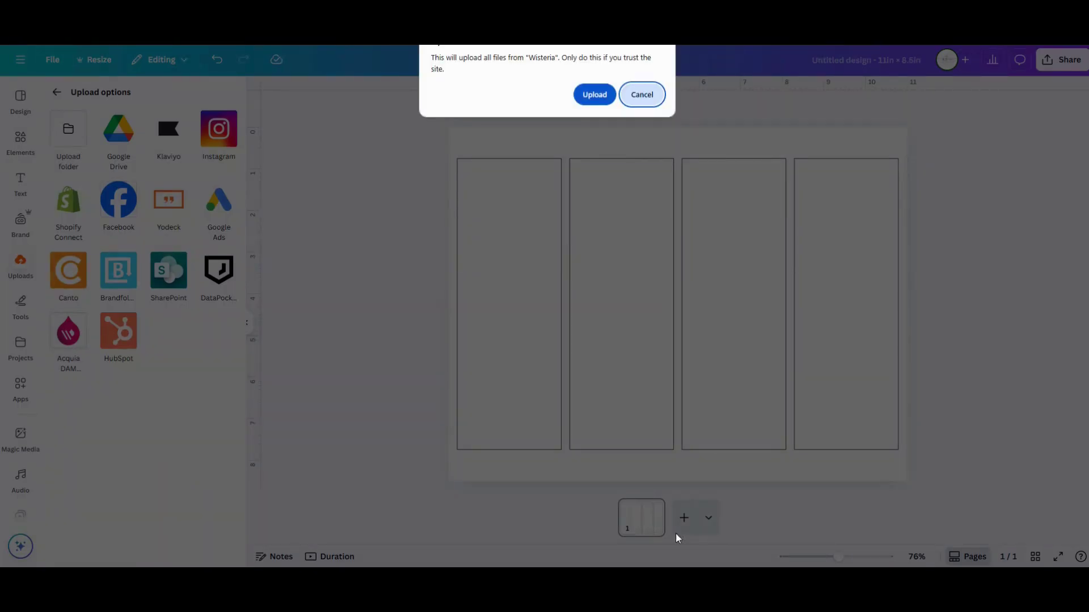
# - Confirm uploading Wisteria, dismiss the zip-file notice, and check the new Wisteria project folder
pyautogui.click(594, 95)
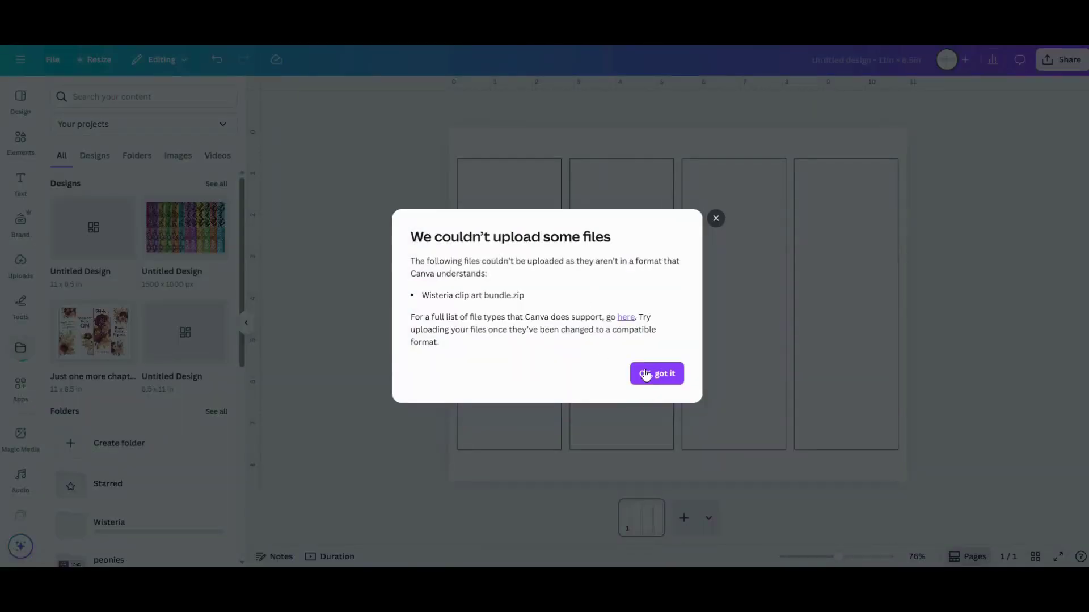
pyautogui.click(647, 373)
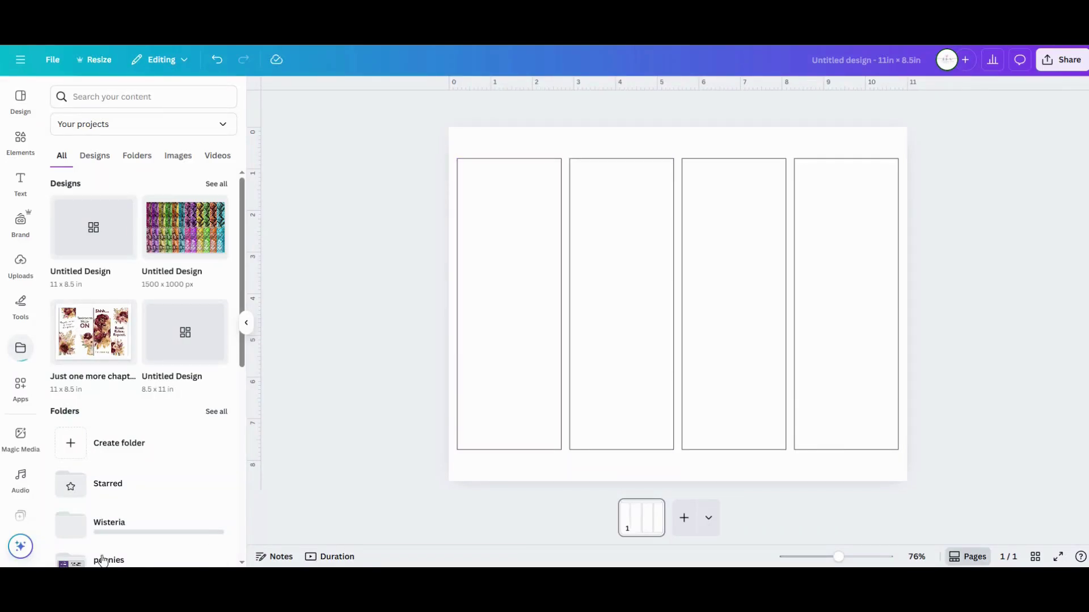
pyautogui.scroll(-3, 142, 454)
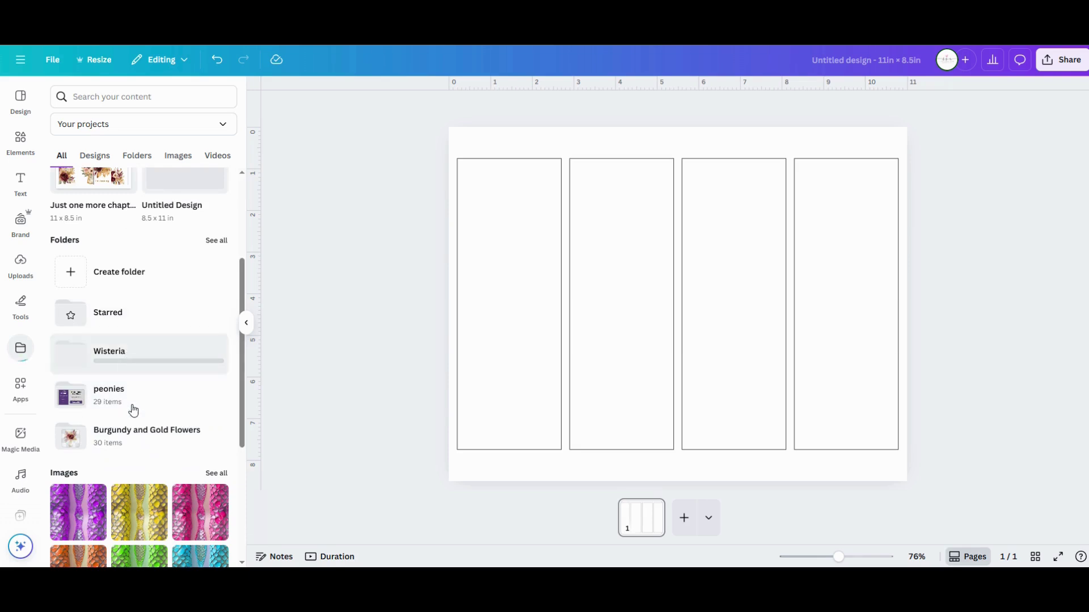
pyautogui.click(134, 355)
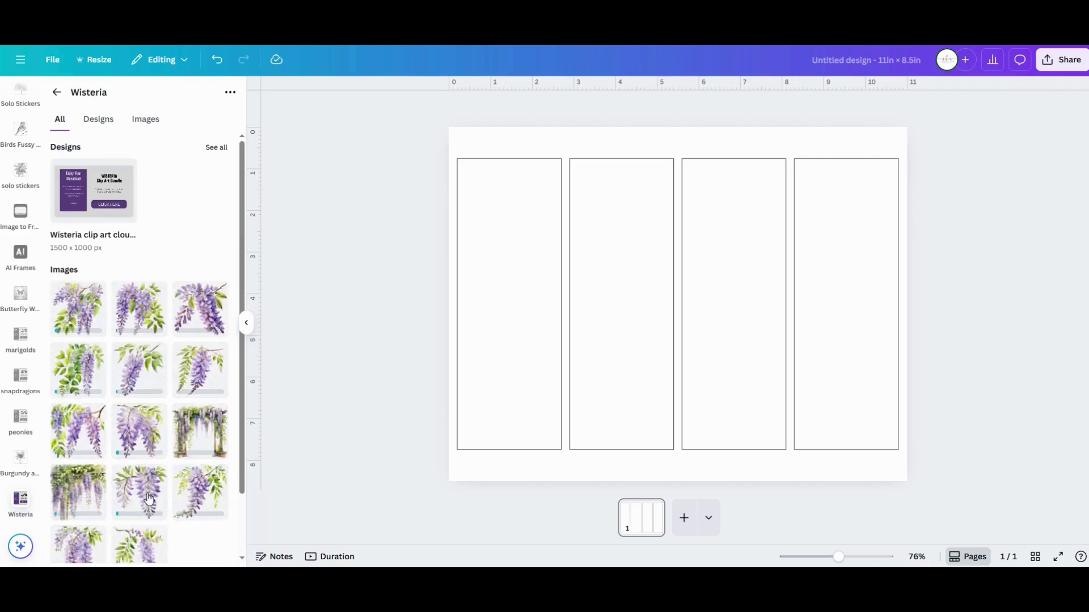
pyautogui.scroll(-1, 149, 500)
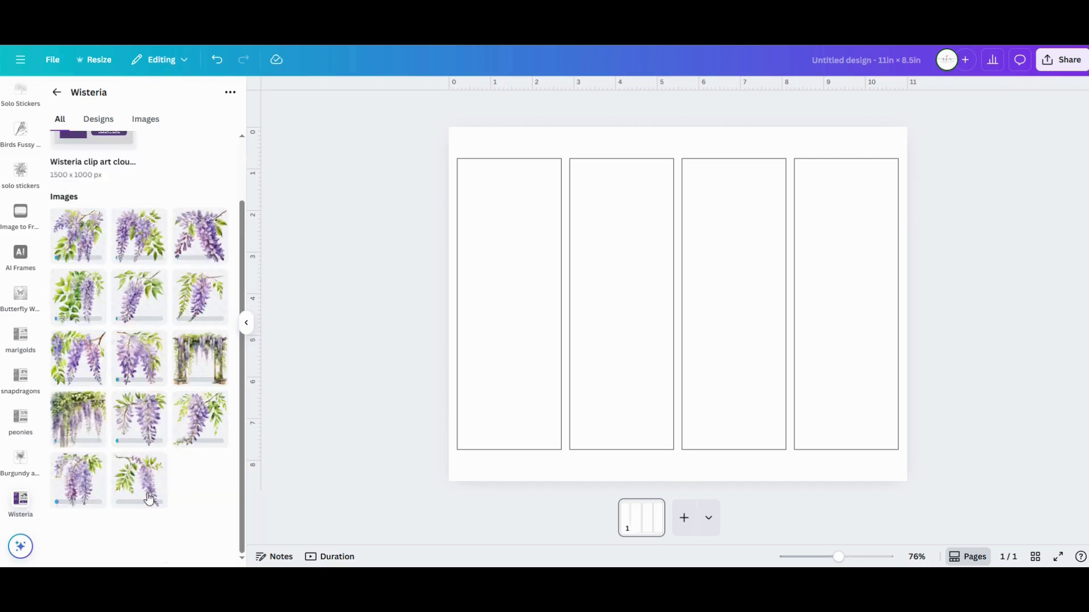
pyautogui.click(57, 93)
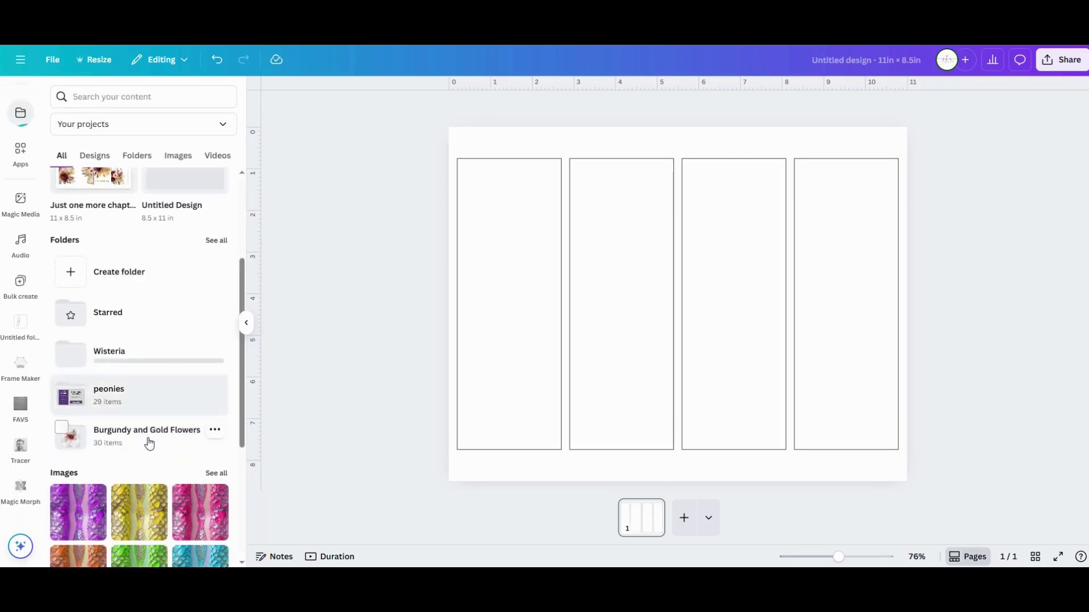
# - Open the Burgundy and Gold Flowers project folder and scroll through its floral clipart and papers
pyautogui.click(149, 443)
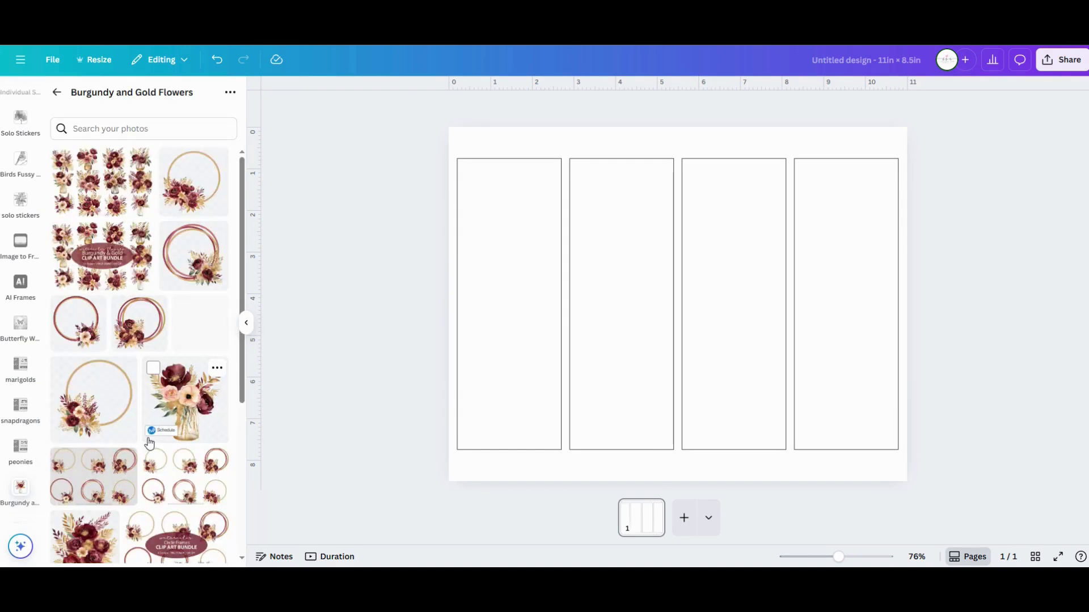
pyautogui.scroll(-4, 131, 475)
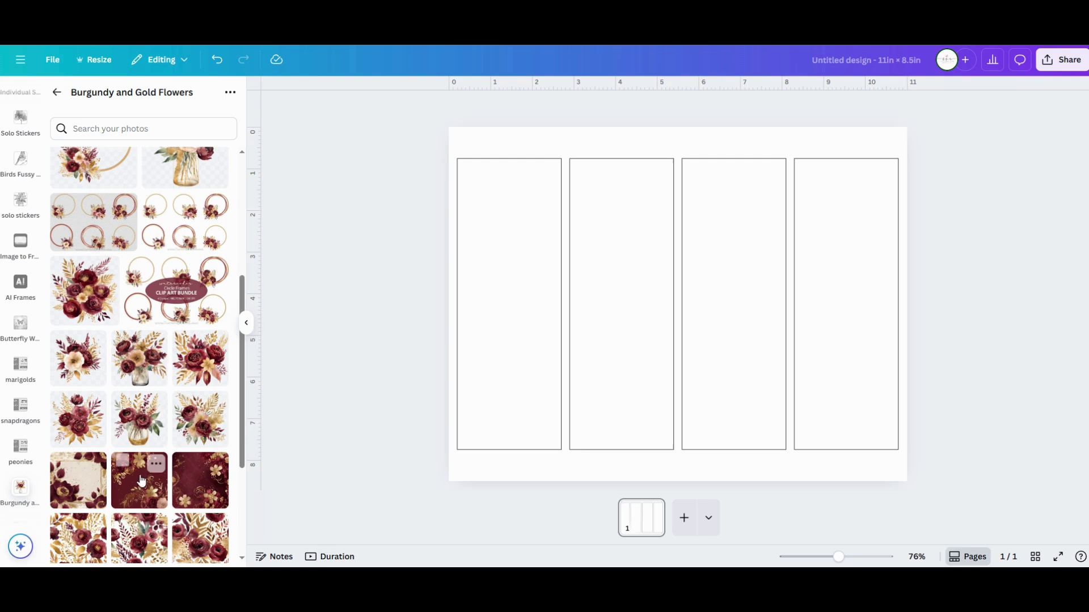
# - Add the cream and burgundy bouquet, shrink it, and position it at the first bookmark's top
pyautogui.click(66, 368)
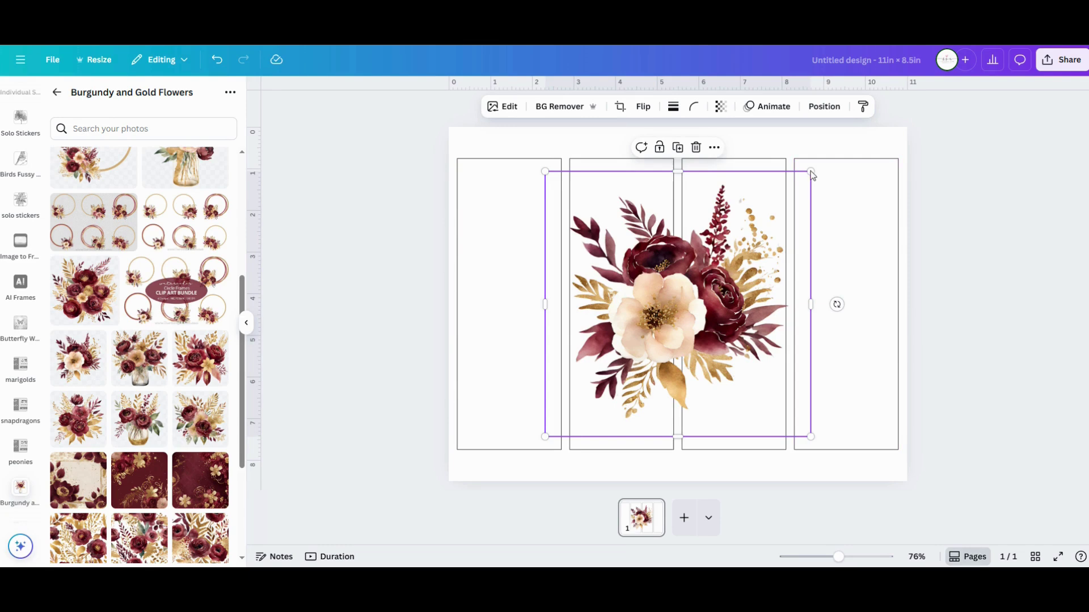
pyautogui.moveTo(786, 203); pyautogui.dragTo(713, 273)
pyautogui.moveTo(606, 304); pyautogui.dragTo(551, 195)
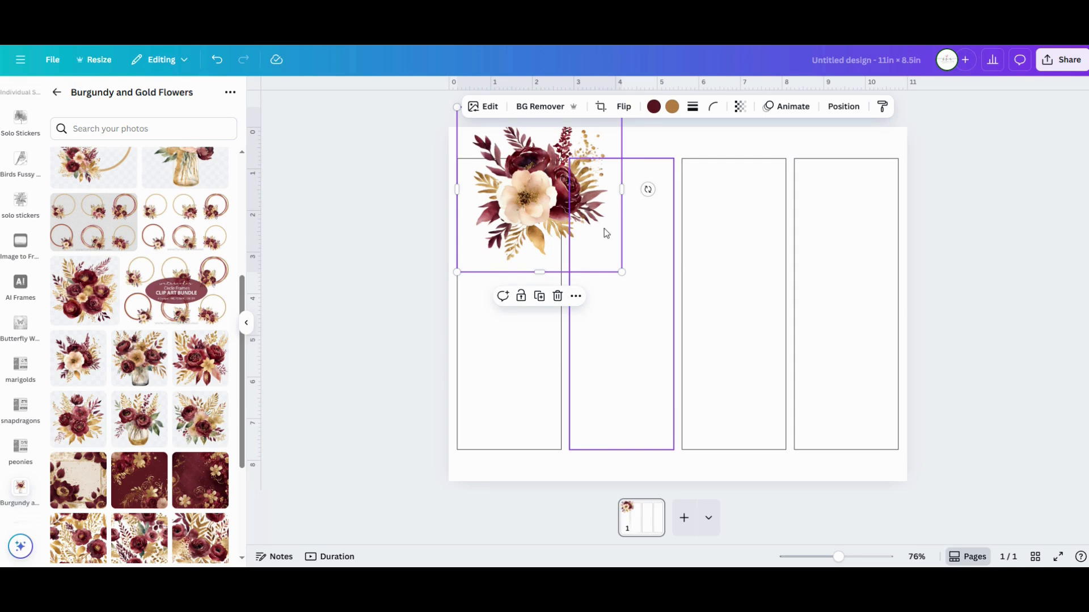
pyautogui.moveTo(618, 268); pyautogui.dragTo(596, 255)
pyautogui.moveTo(560, 217)
pyautogui.mouseDown()
pyautogui.moveTo(545, 234)
pyautogui.moveTo(544, 203)
pyautogui.mouseUp()
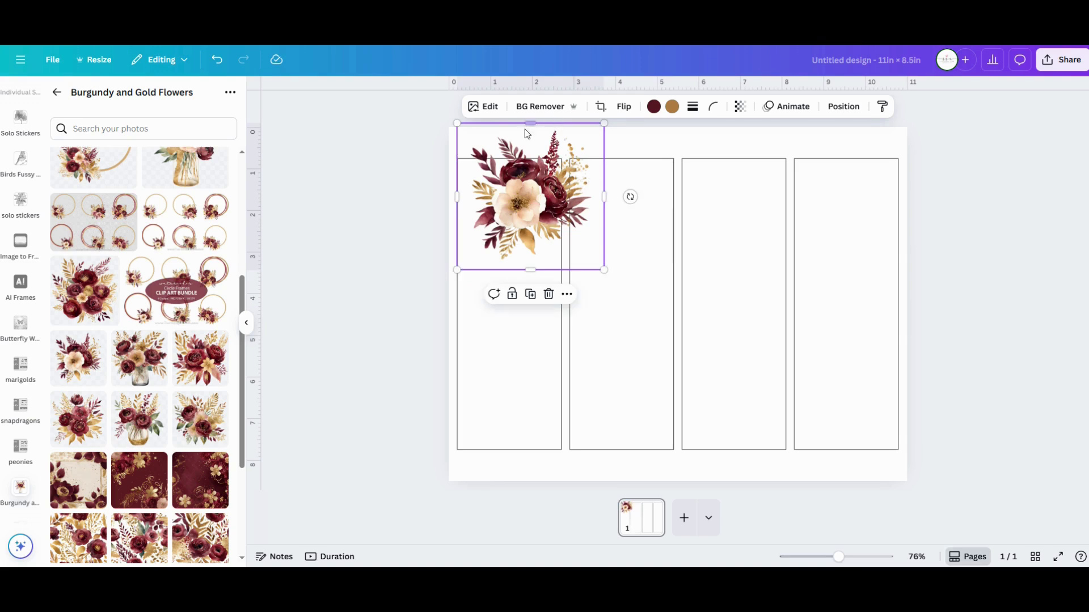
pyautogui.moveTo(526, 156)
pyautogui.mouseDown()
pyautogui.moveTo(521, 129)
pyautogui.moveTo(535, 130)
pyautogui.moveTo(531, 157)
pyautogui.mouseUp()
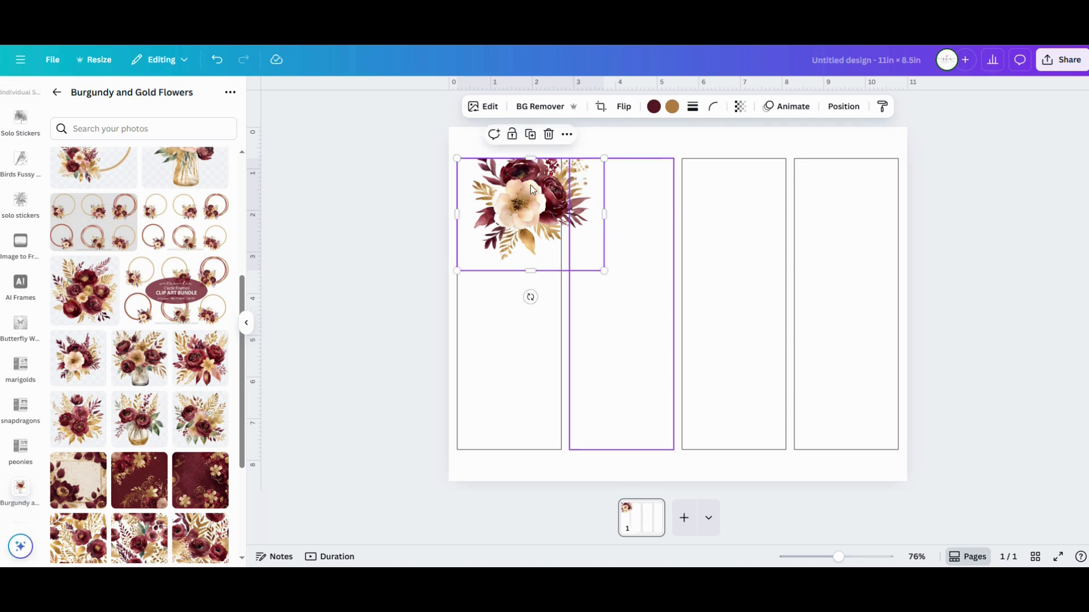
# - Crop the bouquet's right side so it fits the 2.5 in bookmark width
pyautogui.scroll(3, 531, 179)
pyautogui.scroll(2, 426, 196)
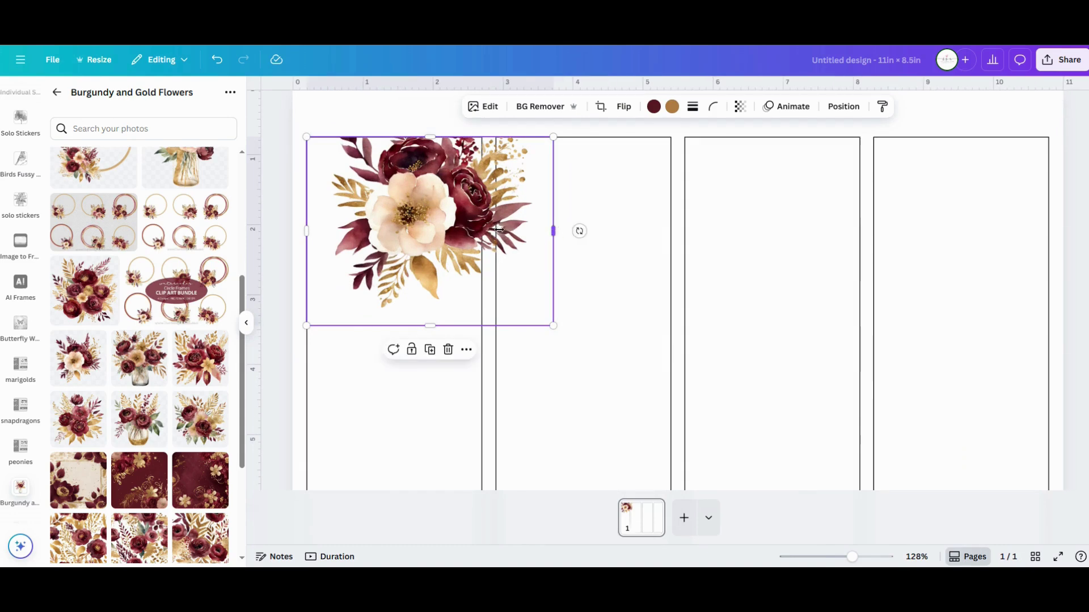
pyautogui.moveTo(553, 231); pyautogui.dragTo(482, 234)
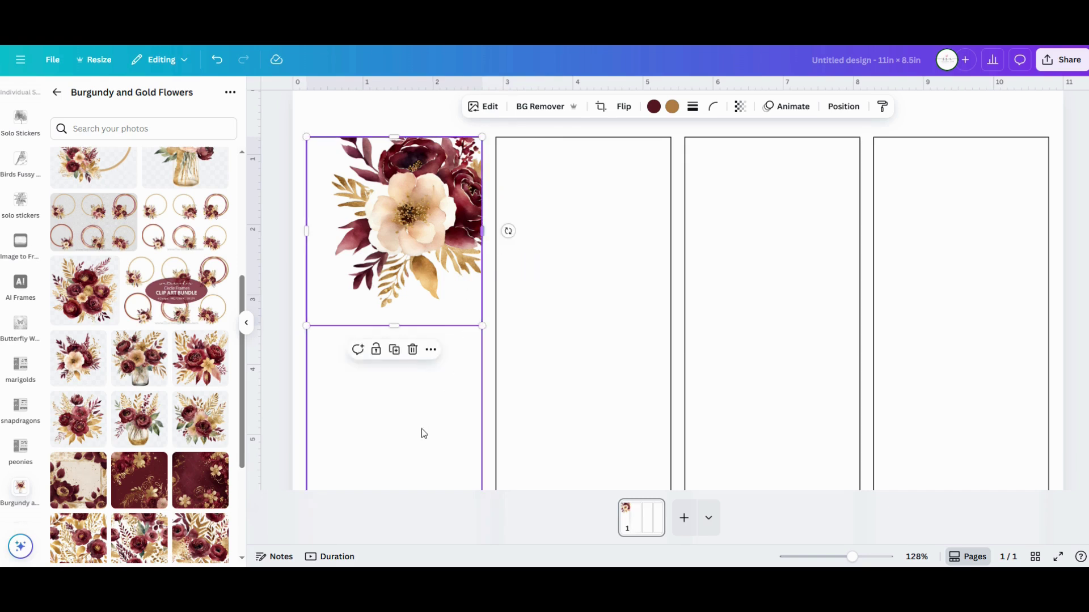
pyautogui.scroll(-2, 421, 429)
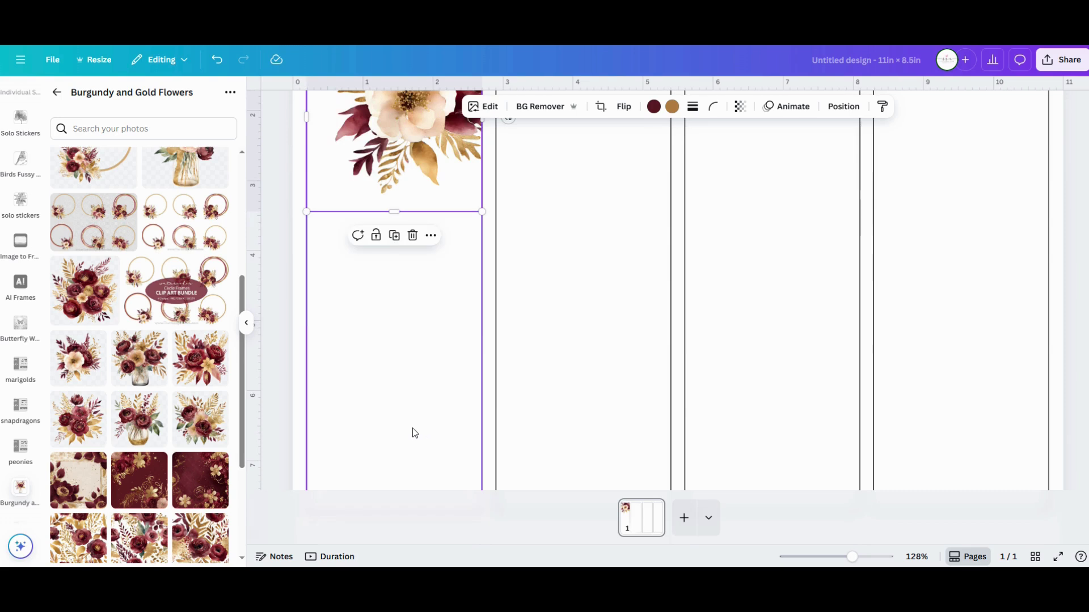
pyautogui.scroll(-2, 407, 434)
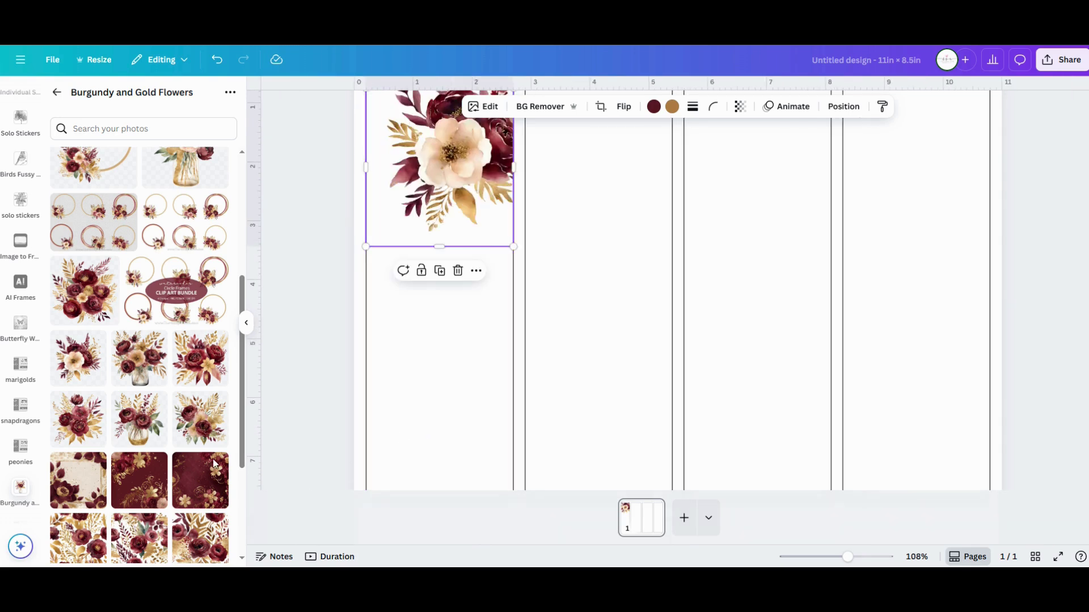
# - Add the burgundy rose bouquet, sized about 3.3 inches, at the first bookmark's bottom
pyautogui.click(196, 422)
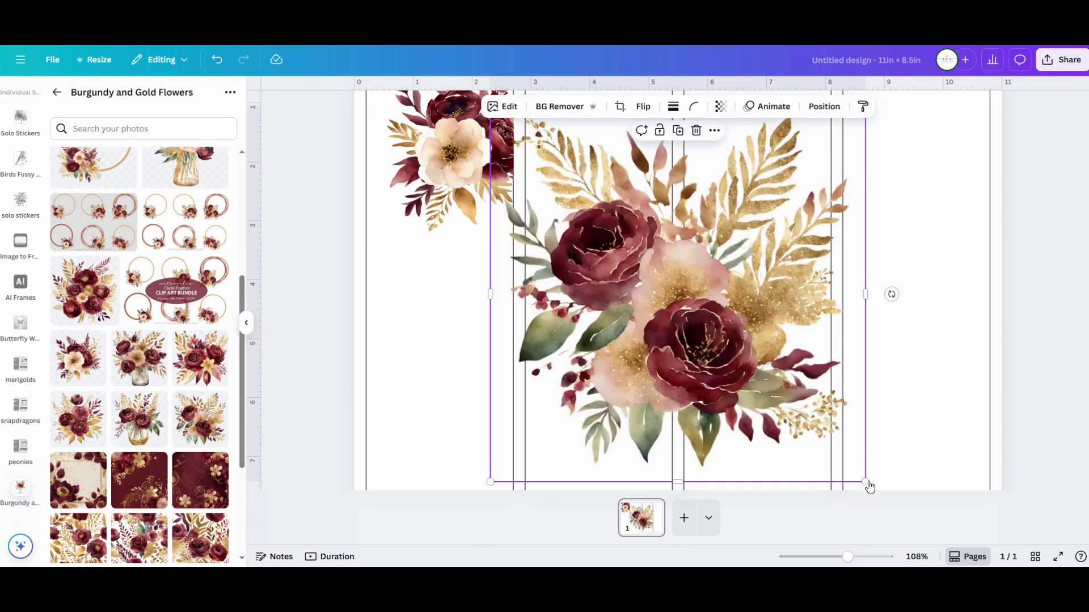
pyautogui.moveTo(826, 443); pyautogui.dragTo(779, 395)
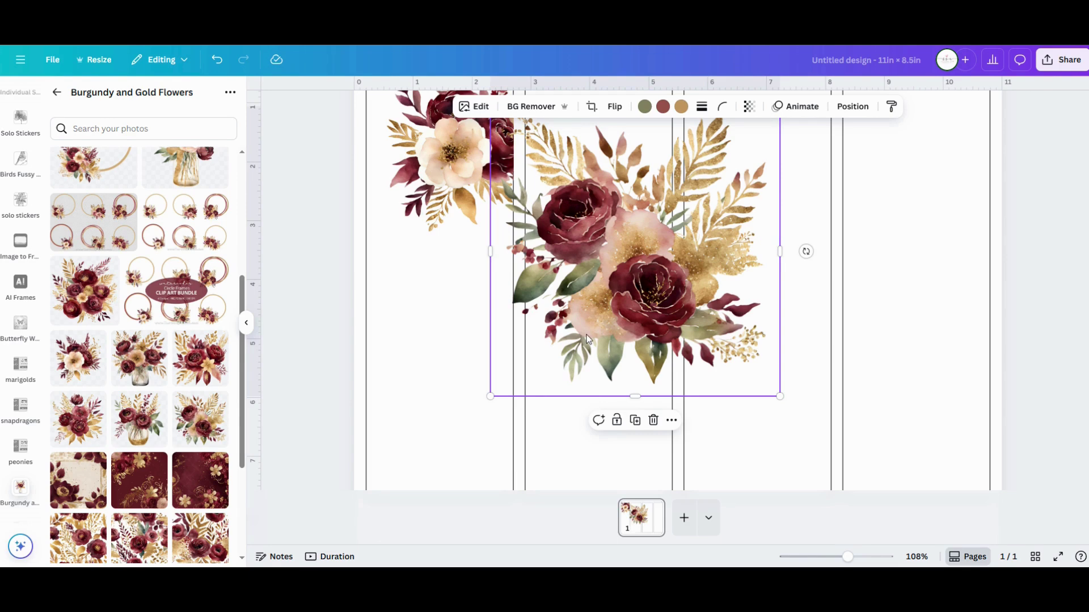
pyautogui.moveTo(504, 420); pyautogui.dragTo(427, 487)
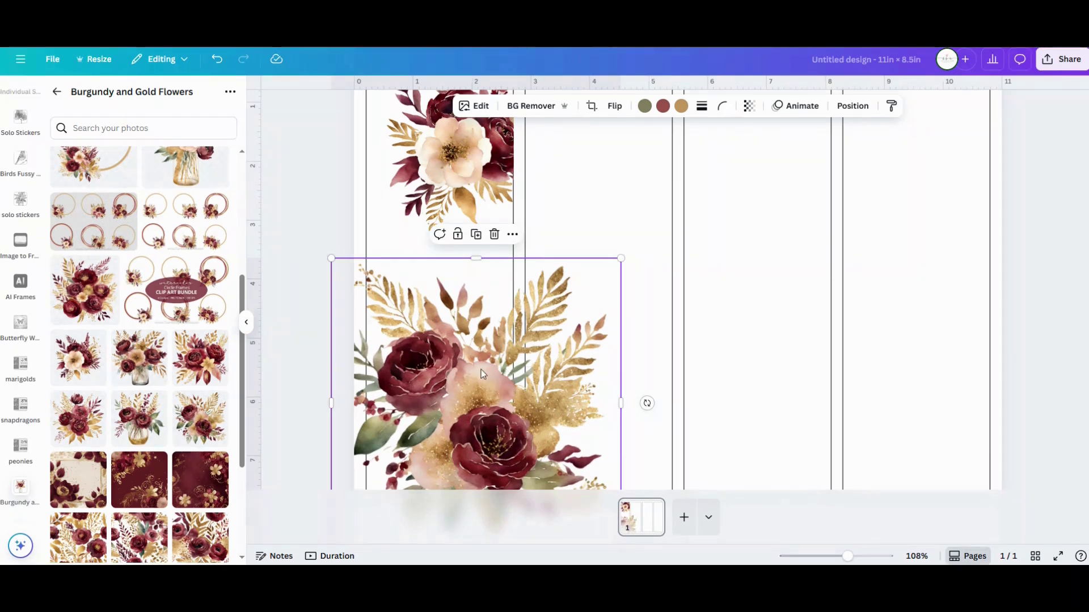
pyautogui.moveTo(483, 374); pyautogui.dragTo(493, 340)
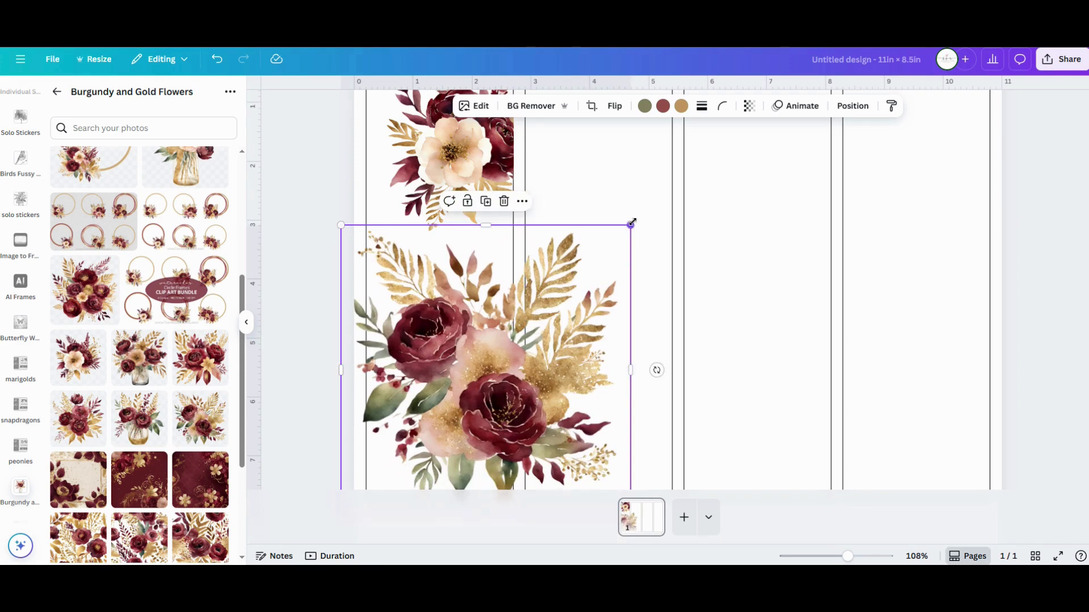
pyautogui.moveTo(630, 224); pyautogui.dragTo(530, 375)
pyautogui.scroll(-2, 580, 297)
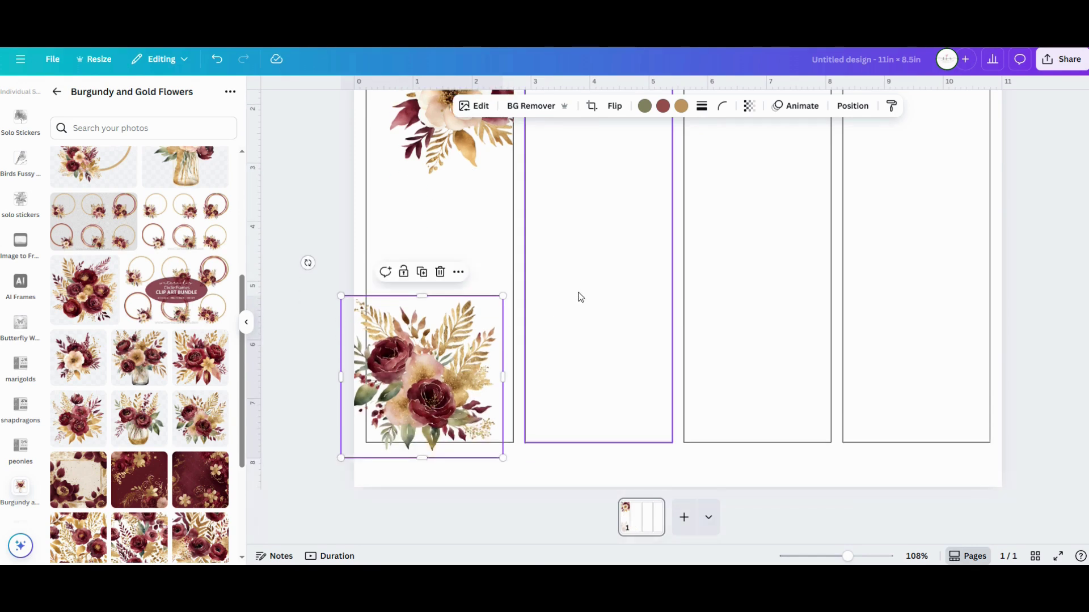
pyautogui.scroll(-2, 580, 297)
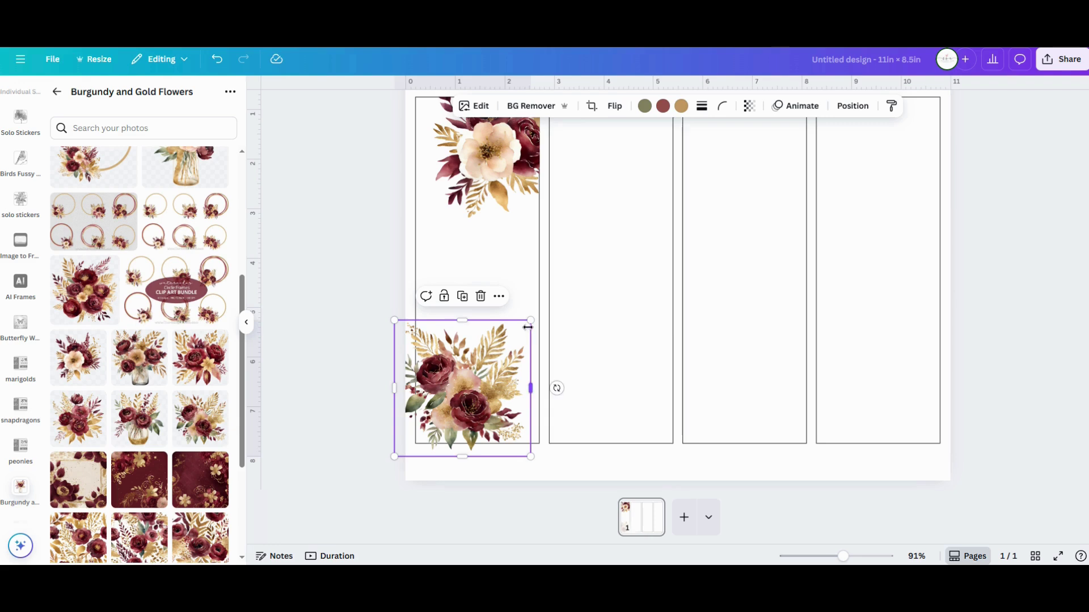
pyautogui.moveTo(531, 321); pyautogui.dragTo(557, 292)
pyautogui.moveTo(524, 366); pyautogui.dragTo(503, 360)
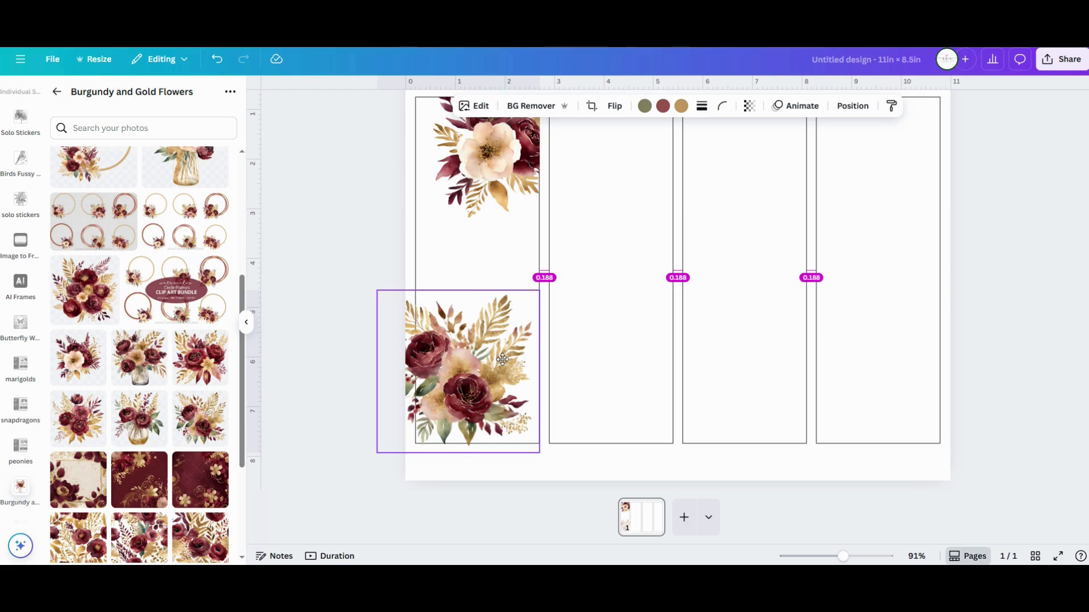
# - Trim the bouquet's bottom and left edges to the first panel's border
pyautogui.scroll(3, 474, 368)
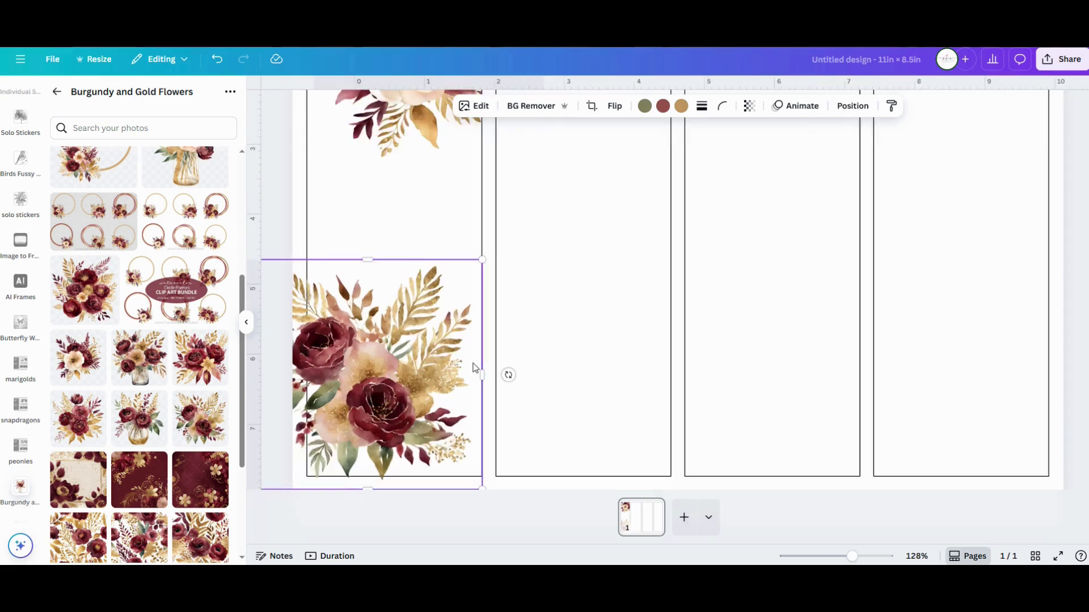
pyautogui.scroll(2, 340, 406)
pyautogui.moveTo(344, 403); pyautogui.dragTo(347, 385)
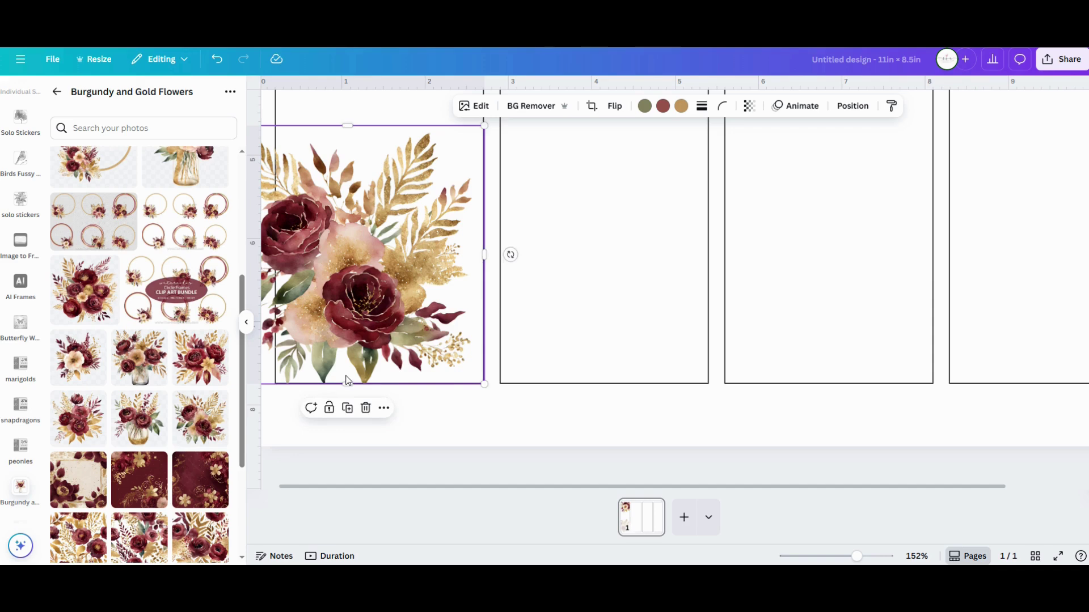
pyautogui.scroll(-2, 348, 380)
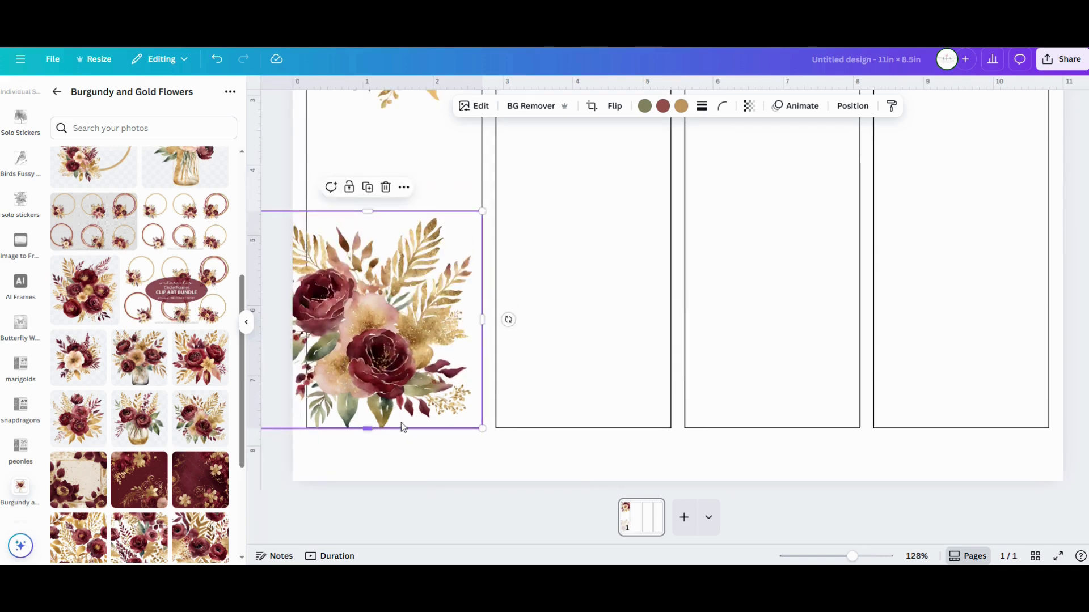
pyautogui.scroll(-2, 401, 421)
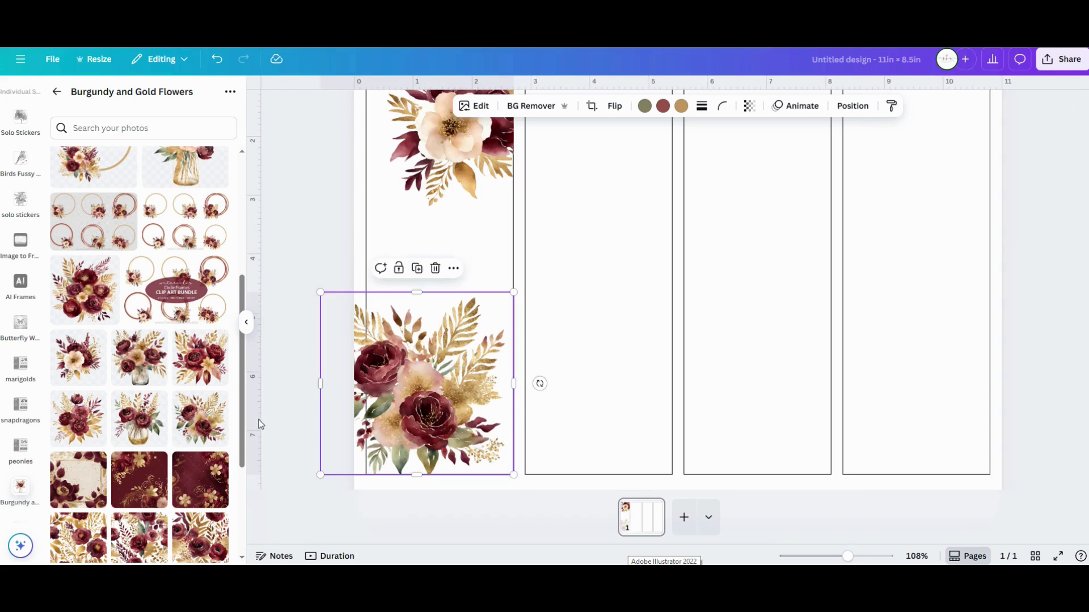
pyautogui.moveTo(320, 383); pyautogui.dragTo(367, 390)
pyautogui.click(329, 350)
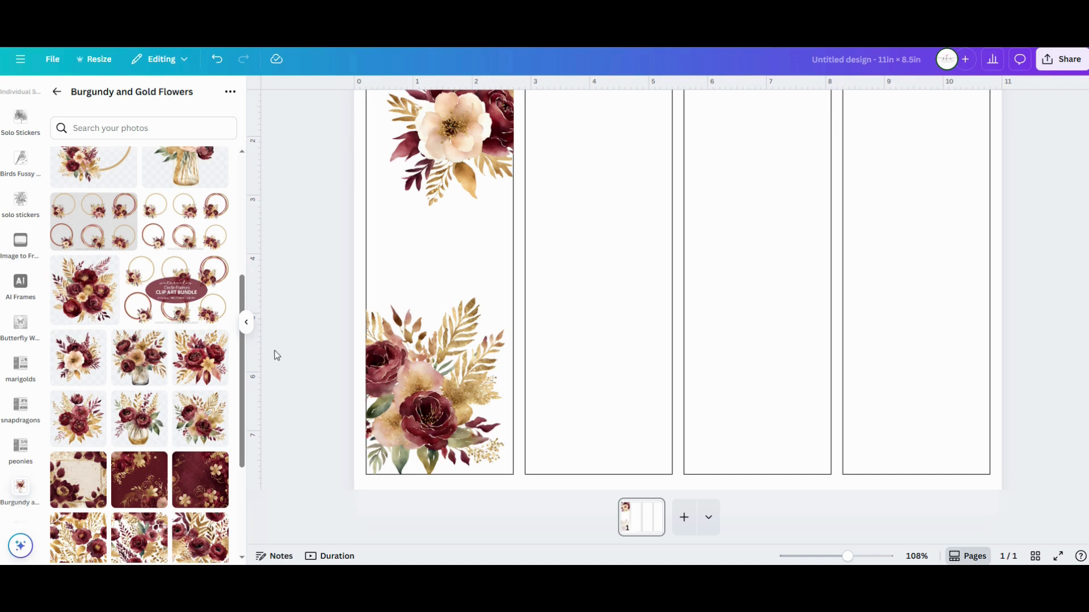
# - Fit the flower vase into the second bookmark's bottom, right side trimmed, then add the rose bouquet
pyautogui.scroll(2, 141, 378)
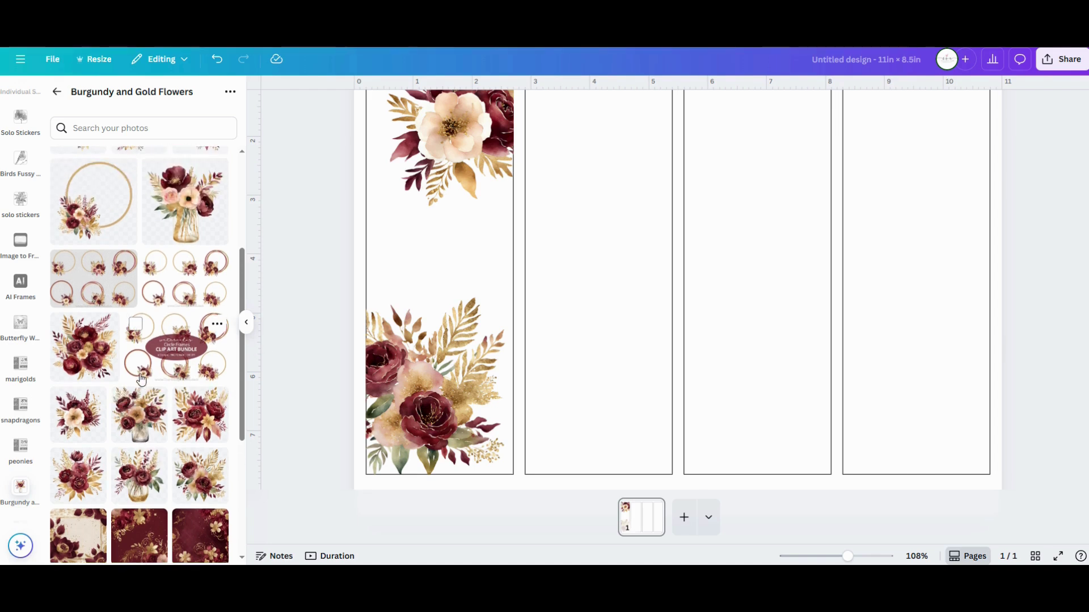
pyautogui.click(183, 215)
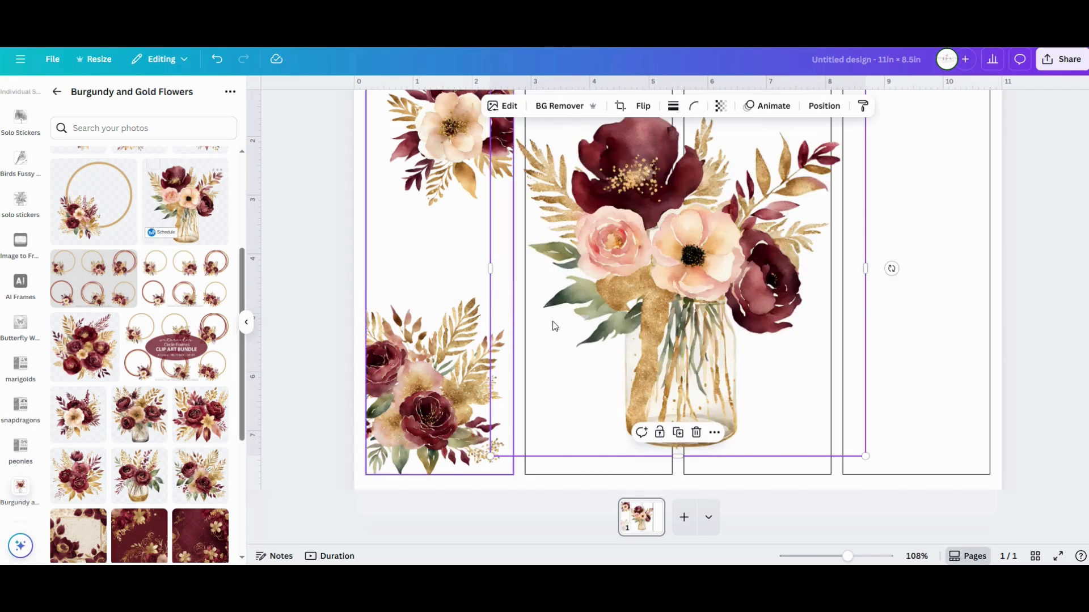
pyautogui.moveTo(490, 457); pyautogui.dragTo(619, 340)
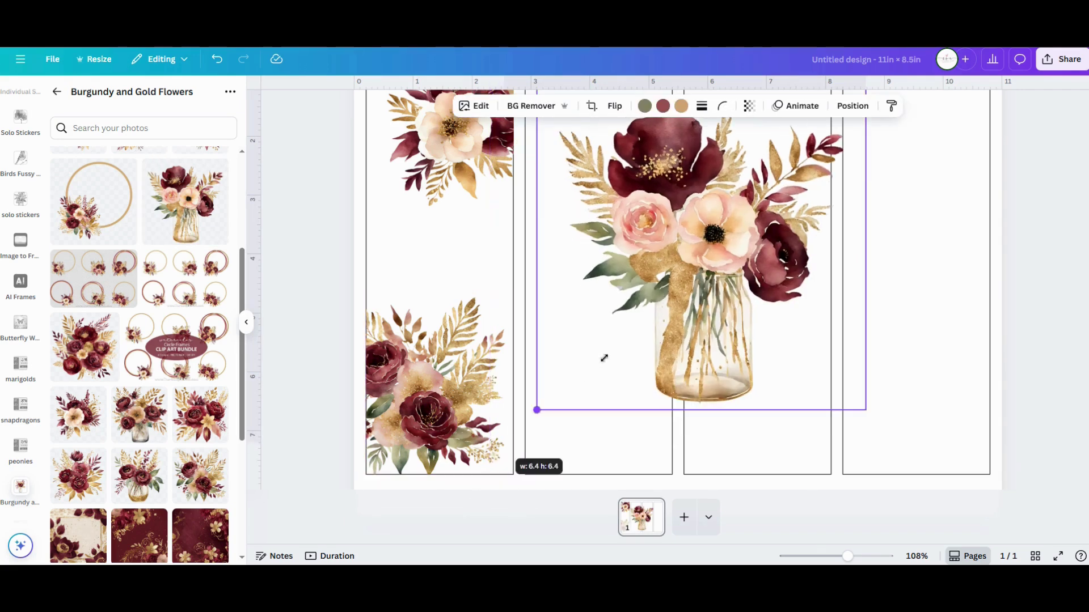
pyautogui.moveTo(664, 295); pyautogui.dragTo(664, 297)
pyautogui.moveTo(754, 209); pyautogui.dragTo(630, 384)
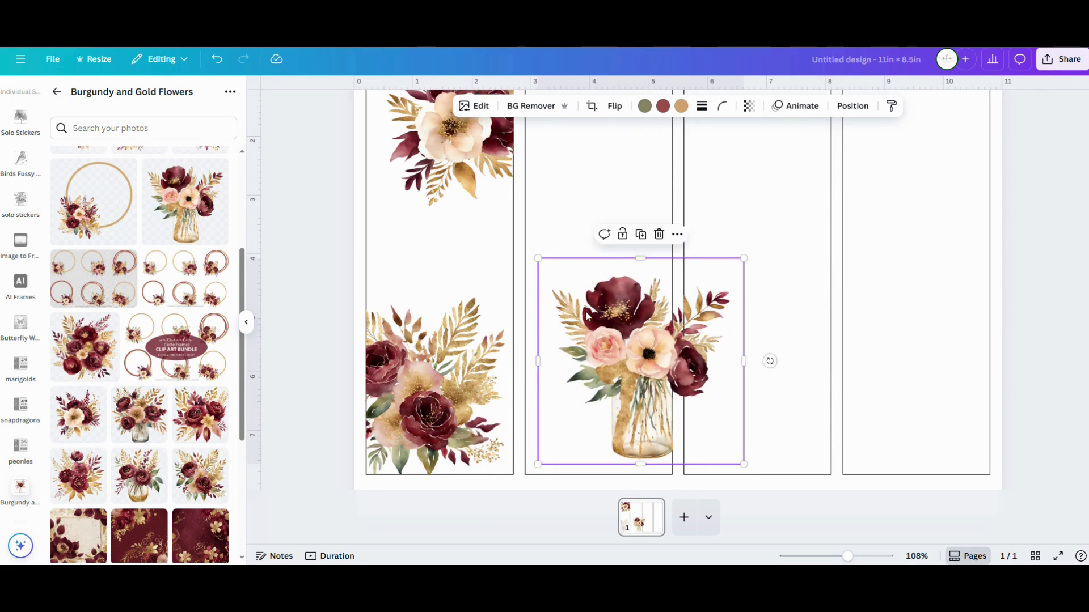
pyautogui.moveTo(604, 347); pyautogui.dragTo(607, 342)
pyautogui.moveTo(748, 358); pyautogui.dragTo(673, 354)
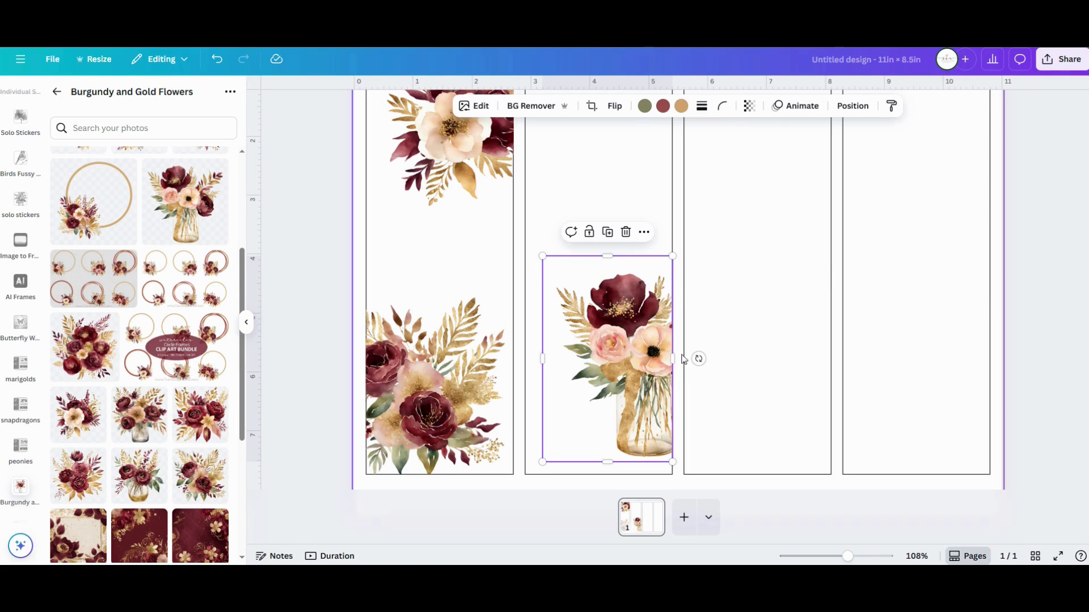
pyautogui.click(95, 362)
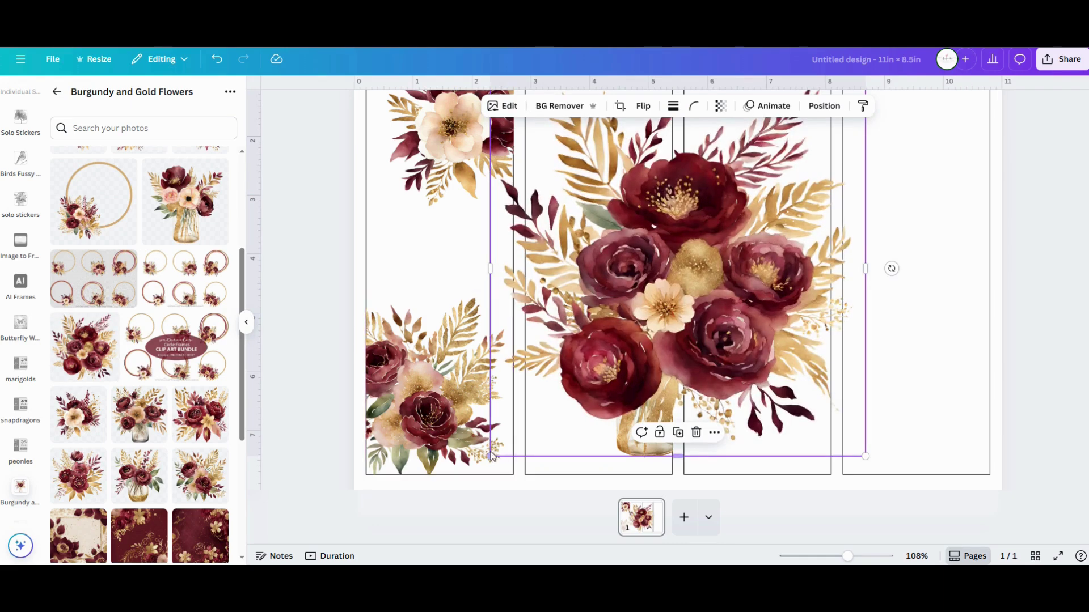
# - Resize and position the large rose bouquet over the third bookmark, tilted about 5 degrees
pyautogui.moveTo(491, 455); pyautogui.dragTo(596, 352)
pyautogui.moveTo(699, 192); pyautogui.dragTo(717, 250)
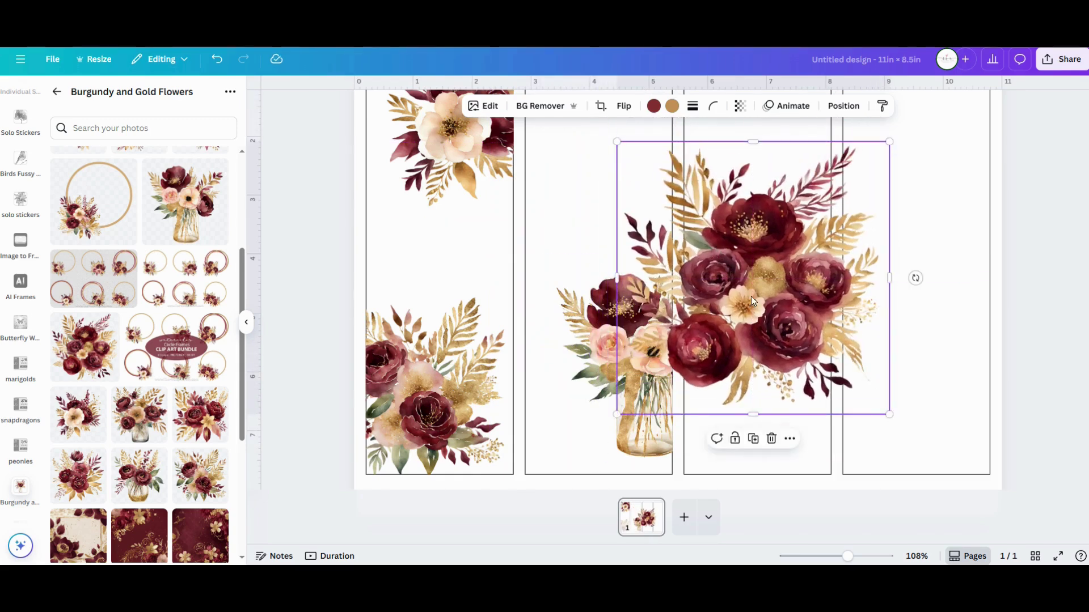
pyautogui.keyDown('ctrl'); pyautogui.scroll(-3, 883, 282); pyautogui.keyUp('ctrl')
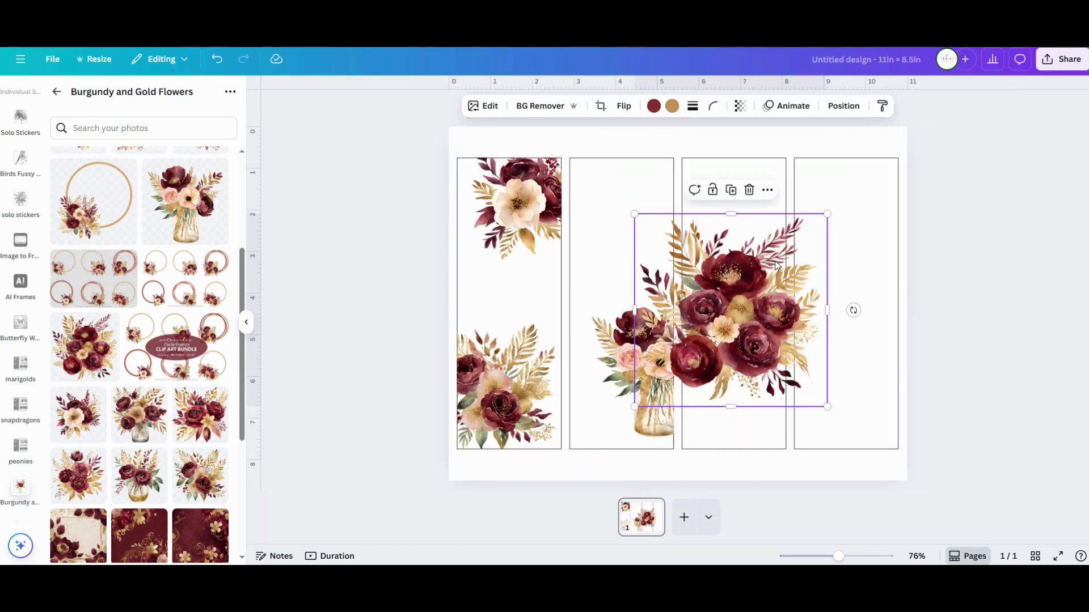
pyautogui.moveTo(827, 214); pyautogui.dragTo(871, 169)
pyautogui.moveTo(798, 276)
pyautogui.mouseDown()
pyautogui.moveTo(783, 303)
pyautogui.moveTo(785, 291)
pyautogui.mouseUp()
pyautogui.moveTo(623, 187); pyautogui.dragTo(635, 200)
pyautogui.moveTo(716, 280); pyautogui.dragTo(710, 278)
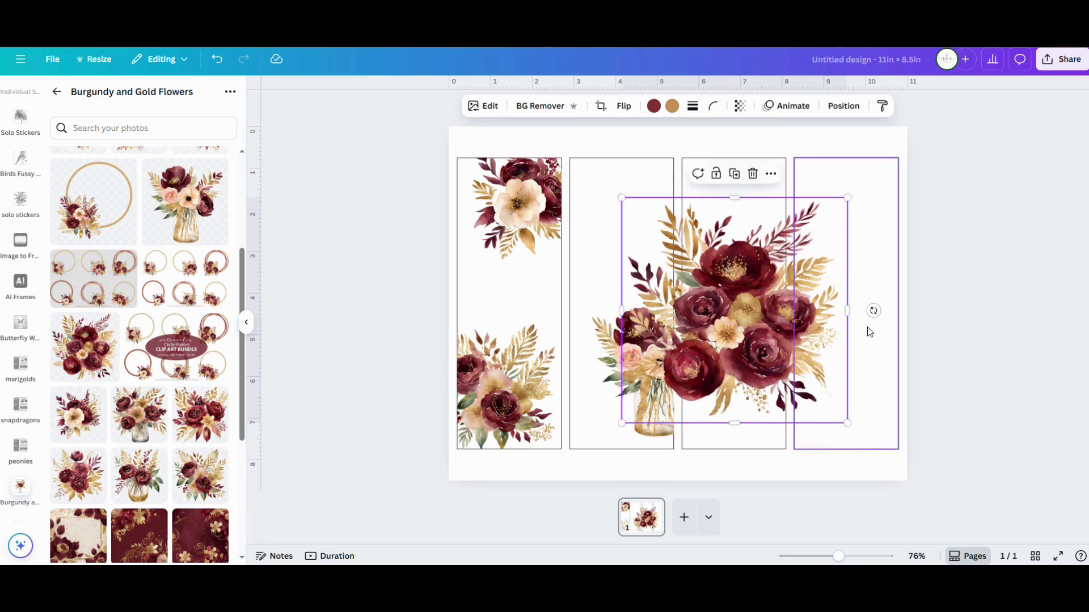
pyautogui.moveTo(873, 311)
pyautogui.mouseDown()
pyautogui.moveTo(860, 275)
pyautogui.moveTo(872, 328)
pyautogui.moveTo(867, 312)
pyautogui.mouseUp()
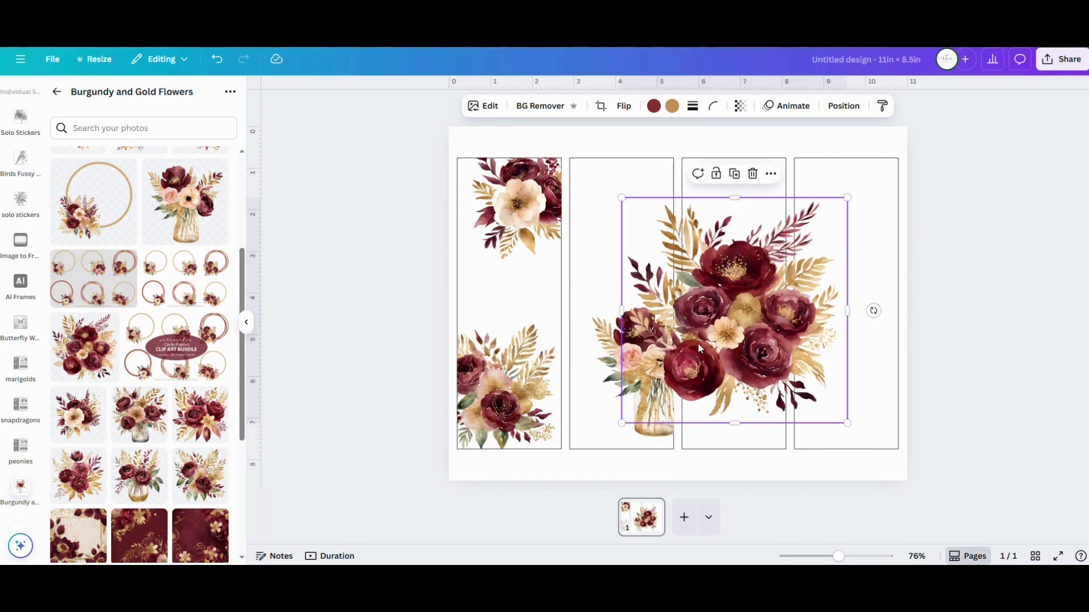
pyautogui.moveTo(698, 342); pyautogui.dragTo(697, 339)
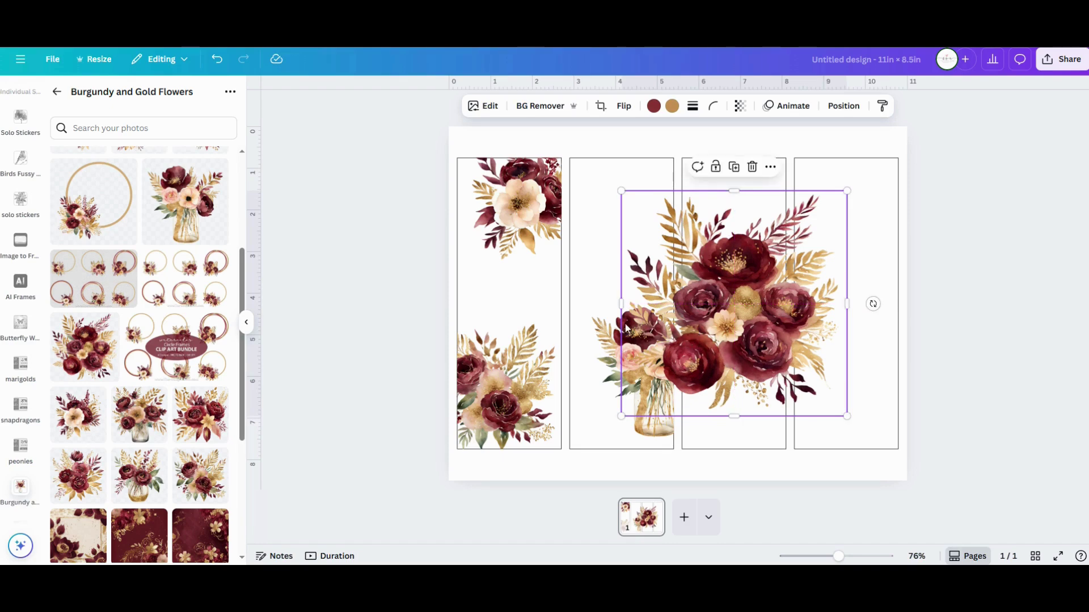
# - Crop the bouquet's left and right sides to the third panel, about 2.5 in wide
pyautogui.scroll(4, 767, 278)
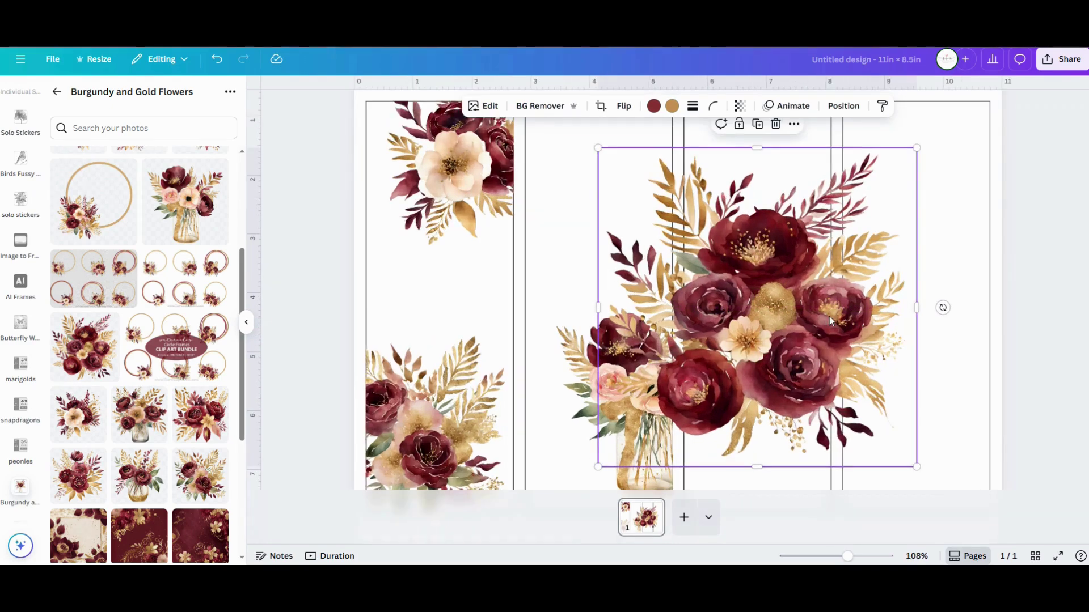
pyautogui.moveTo(597, 305); pyautogui.dragTo(684, 306)
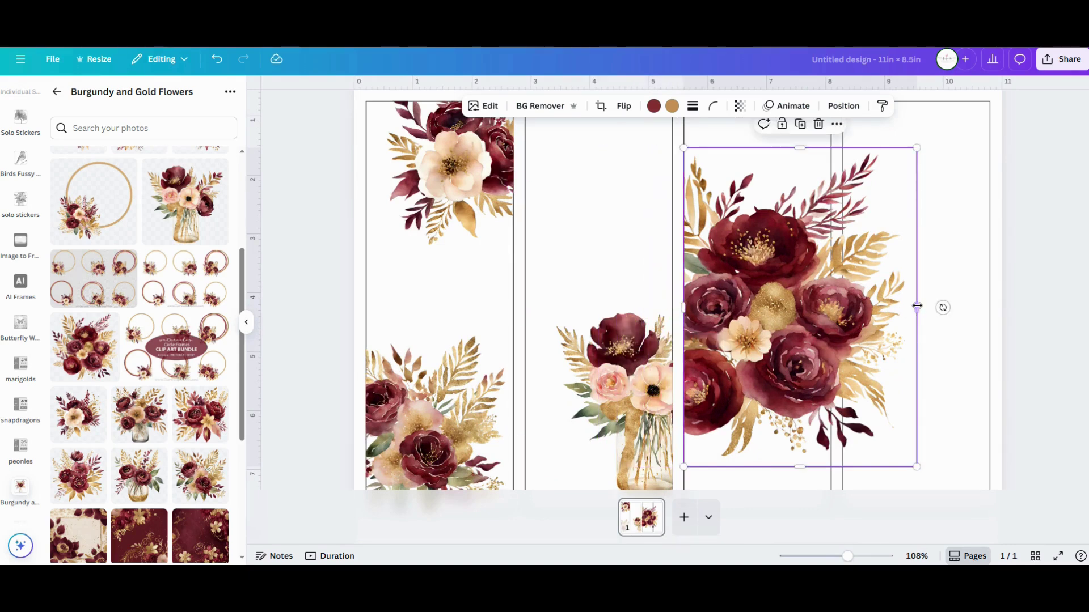
pyautogui.moveTo(912, 306); pyautogui.dragTo(831, 308)
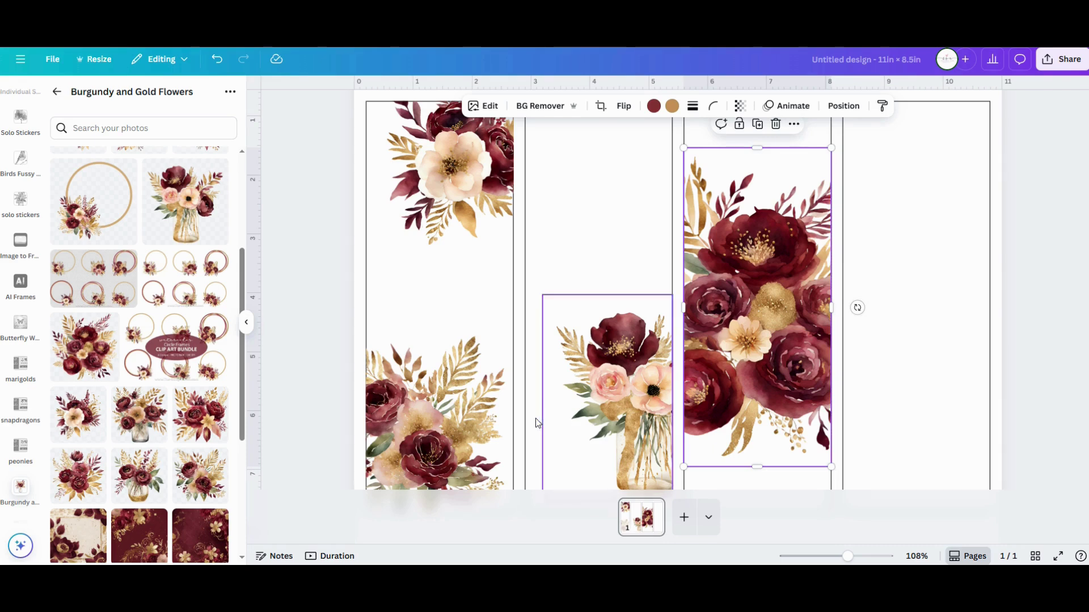
pyautogui.scroll(-2, 535, 423)
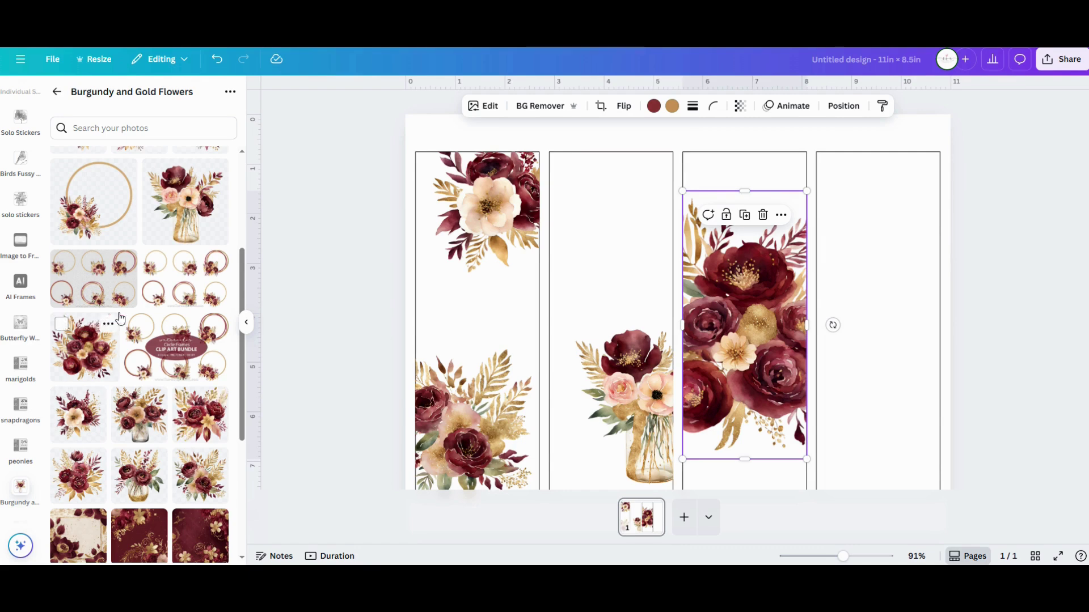
pyautogui.scroll(1, 142, 321)
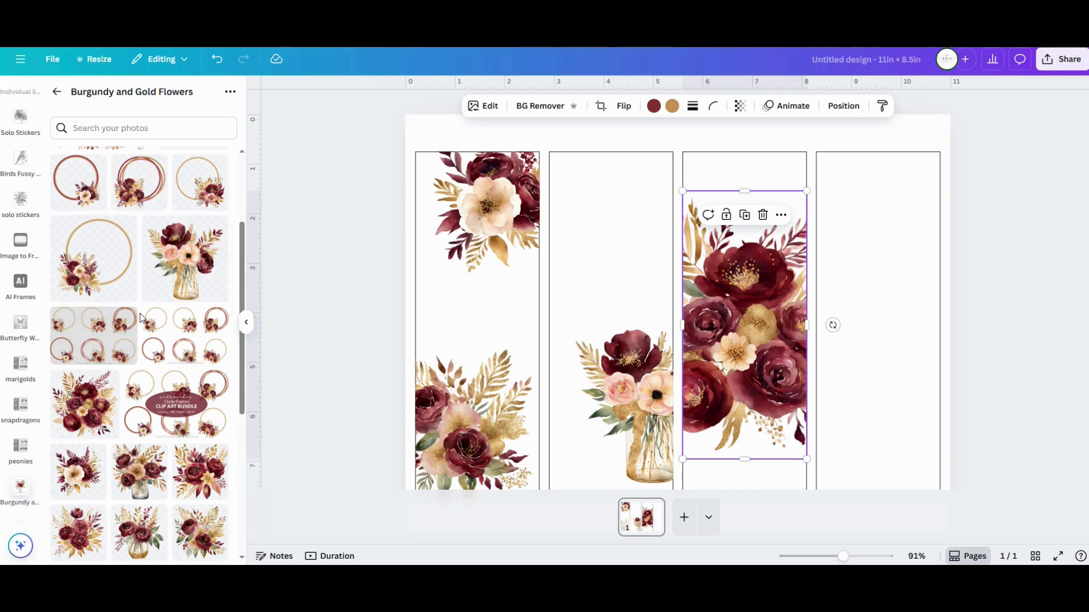
# - Try the gold circle-frame floral image, then delete it
pyautogui.click(206, 190)
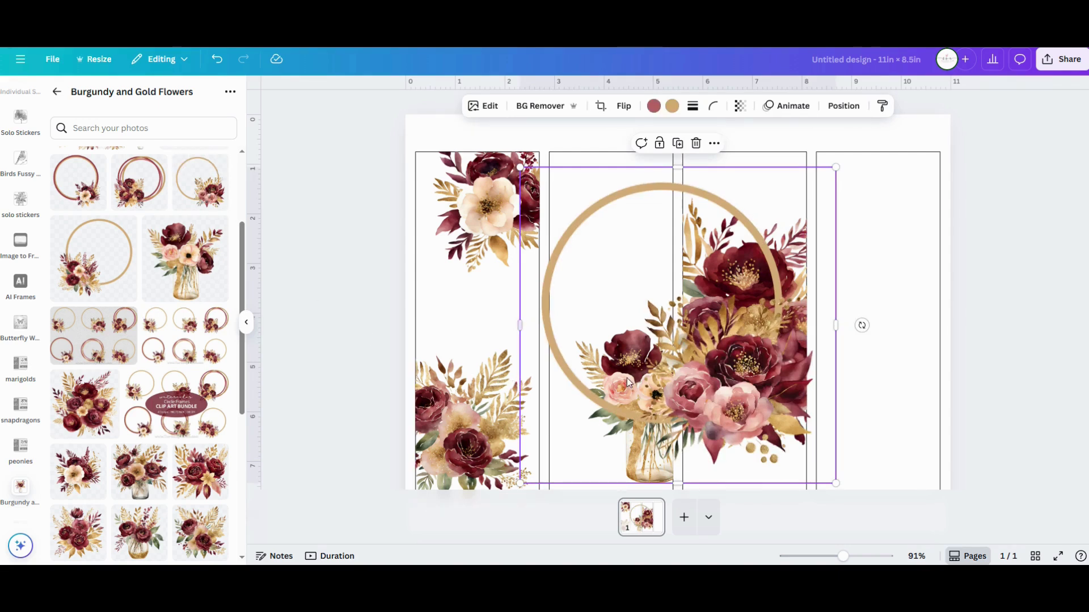
pyautogui.moveTo(735, 400); pyautogui.dragTo(818, 385)
pyautogui.press('Delete')
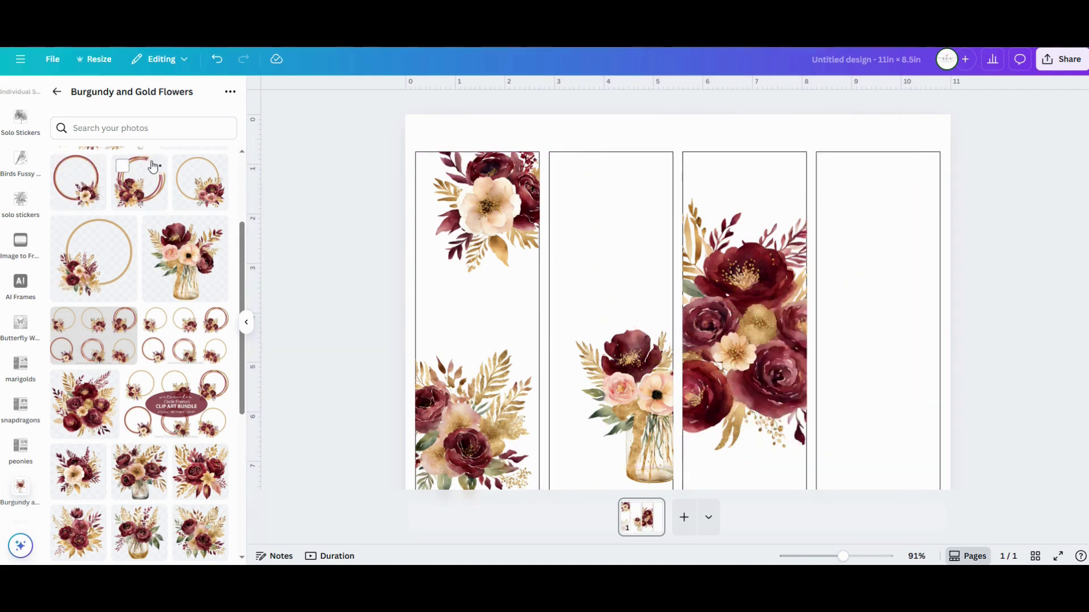
# - Add the double-ring floral frame image, shrunk and placed atop the fourth bookmark
pyautogui.click(151, 192)
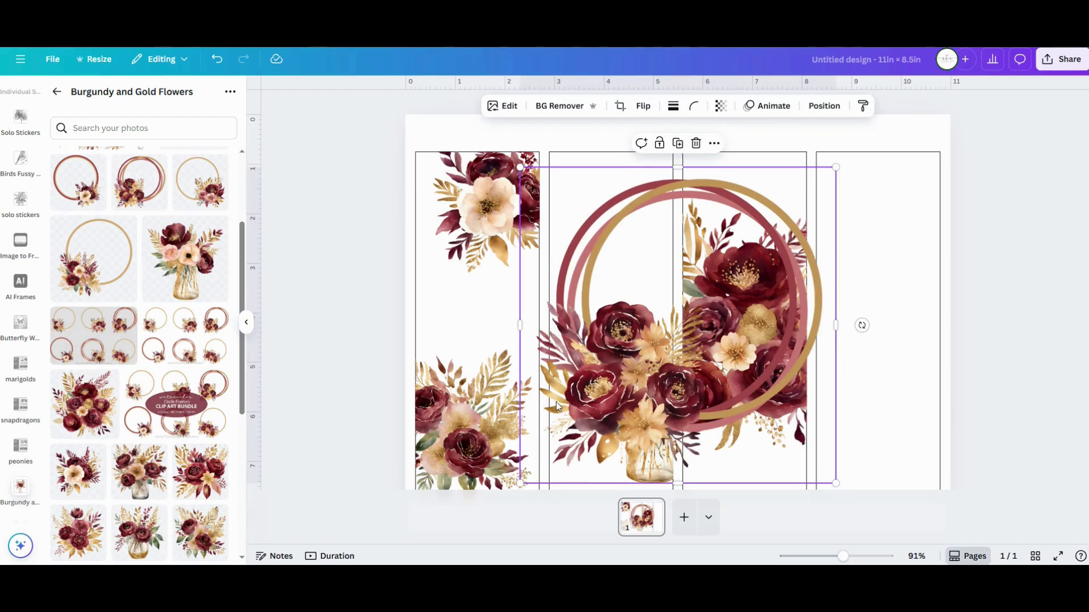
pyautogui.moveTo(590, 389); pyautogui.dragTo(678, 303)
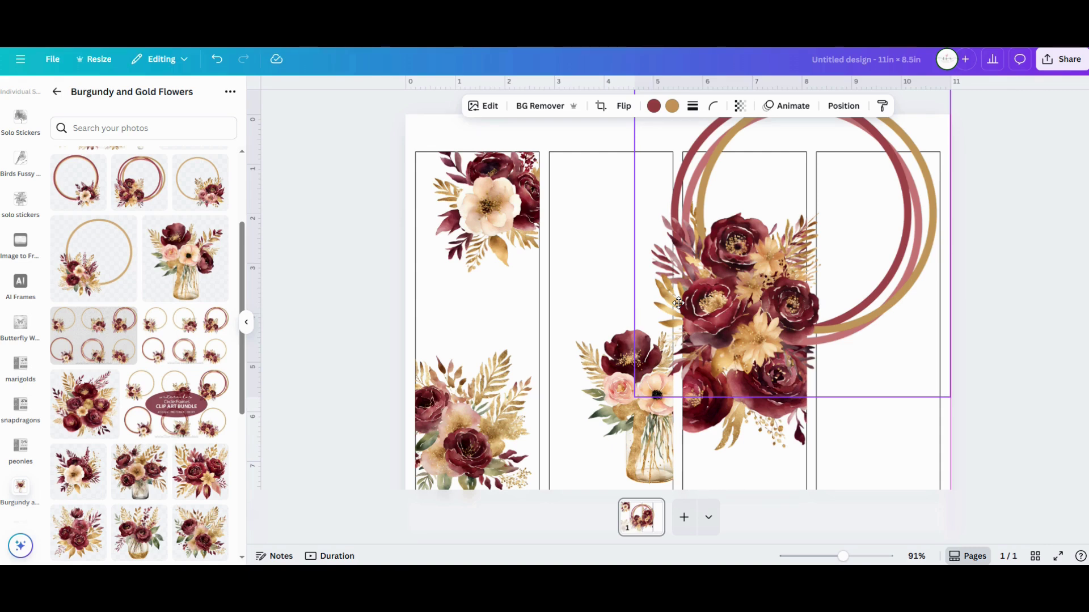
pyautogui.moveTo(678, 303); pyautogui.dragTo(831, 291)
pyautogui.moveTo(908, 187)
pyautogui.mouseDown()
pyautogui.moveTo(898, 183)
pyautogui.moveTo(918, 202)
pyautogui.mouseUp()
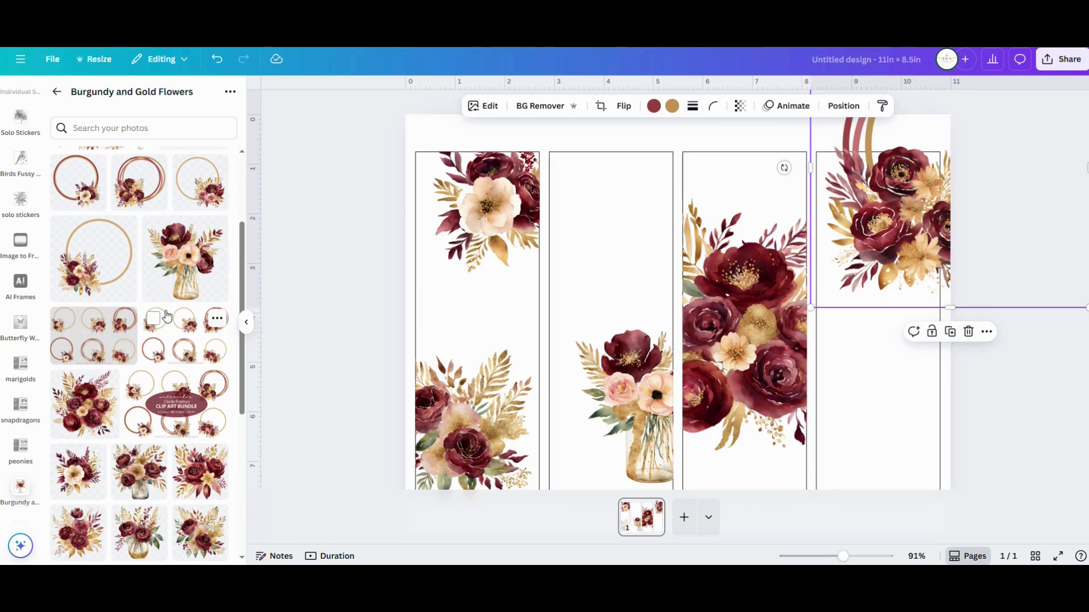
pyautogui.scroll(1, 162, 317)
pyautogui.scroll(1, 166, 315)
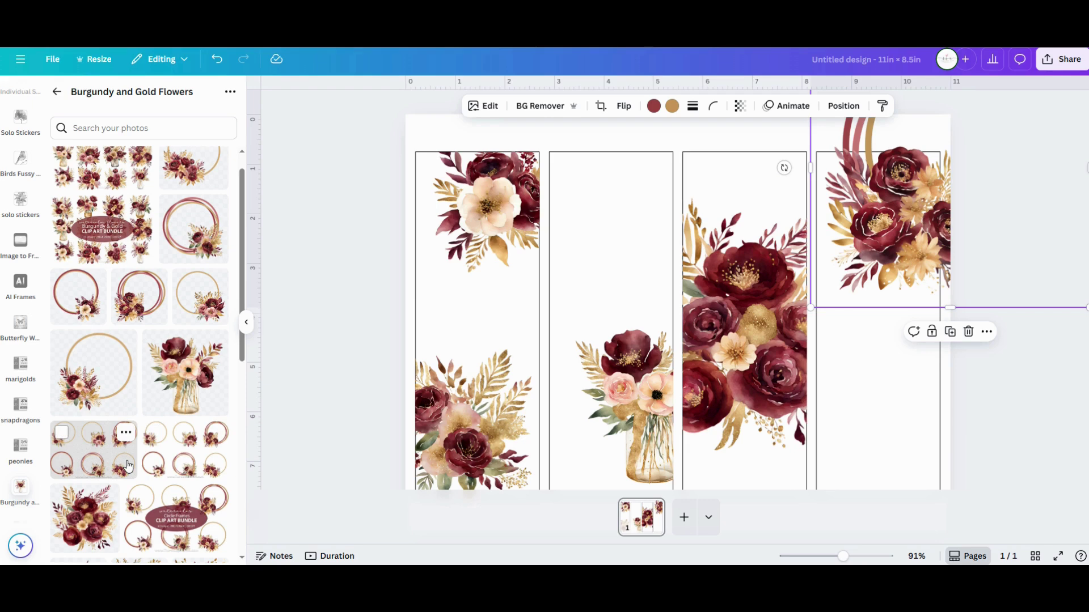
# - Replace the fourth bookmark's top image with the gold-ring floral and resize it into the panel
pyautogui.moveTo(94, 372); pyautogui.dragTo(910, 221)
pyautogui.moveTo(800, 325); pyautogui.dragTo(760, 377)
pyautogui.moveTo(890, 258); pyautogui.dragTo(925, 211)
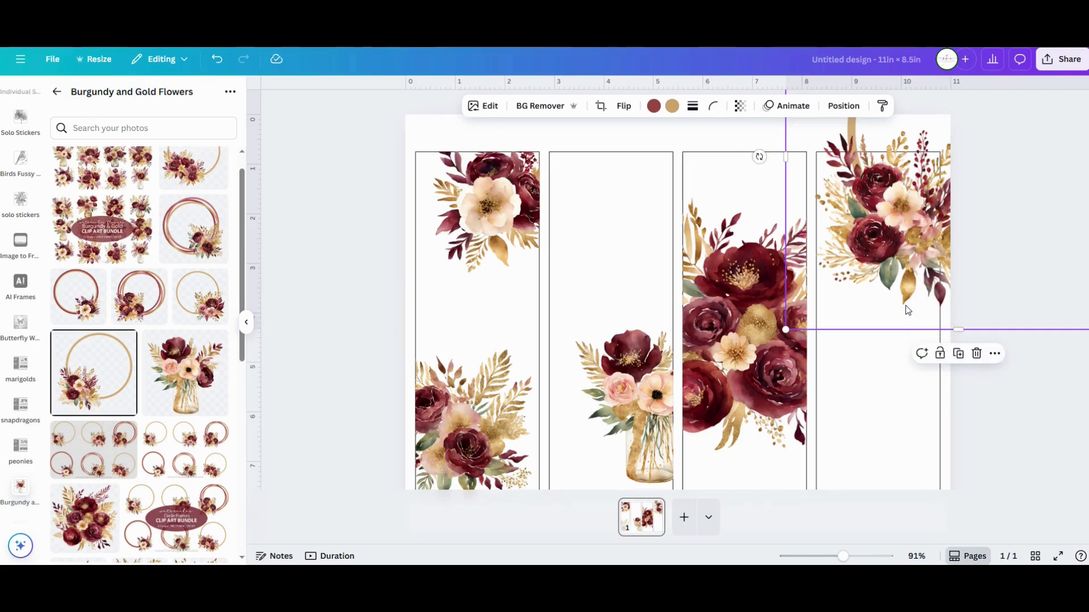
# - Crop the floral's left, right and top edges to about 2.5 × 3.5 in
pyautogui.scroll(-2, 908, 311)
pyautogui.moveTo(786, 163); pyautogui.dragTo(793, 162)
pyautogui.moveTo(1011, 163); pyautogui.dragTo(898, 169)
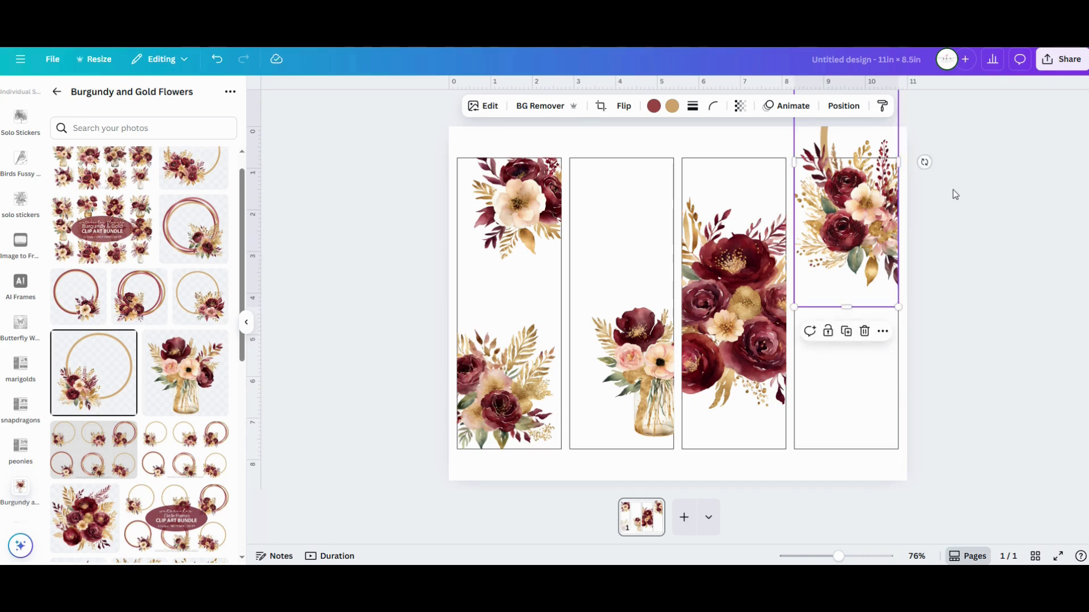
pyautogui.scroll(-5, 953, 190)
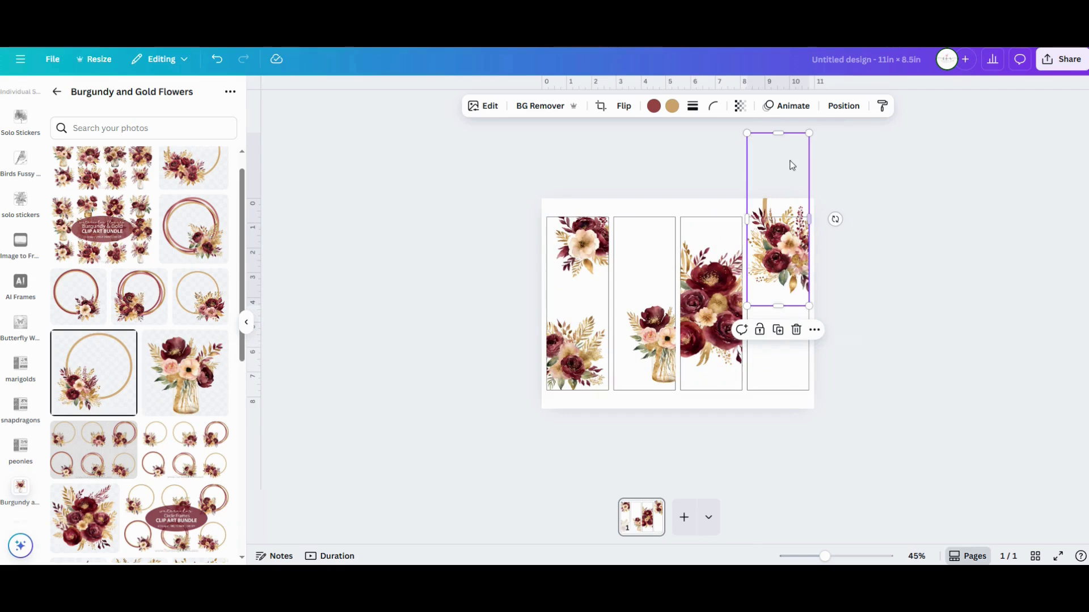
pyautogui.moveTo(778, 133); pyautogui.dragTo(783, 219)
pyautogui.scroll(6, 784, 219)
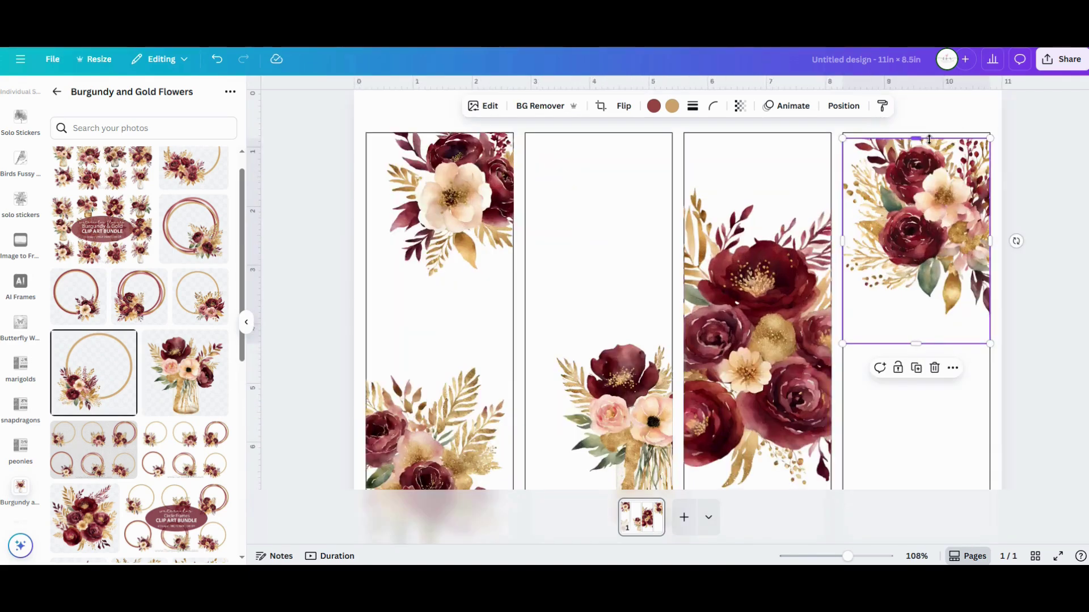
pyautogui.moveTo(927, 138); pyautogui.dragTo(928, 133)
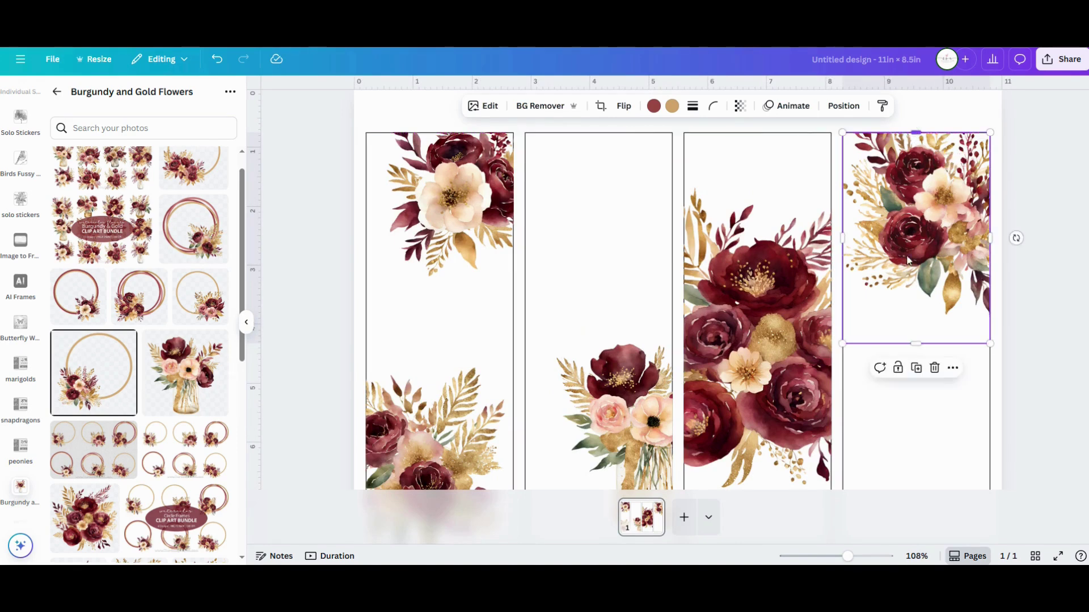
pyautogui.click(929, 429)
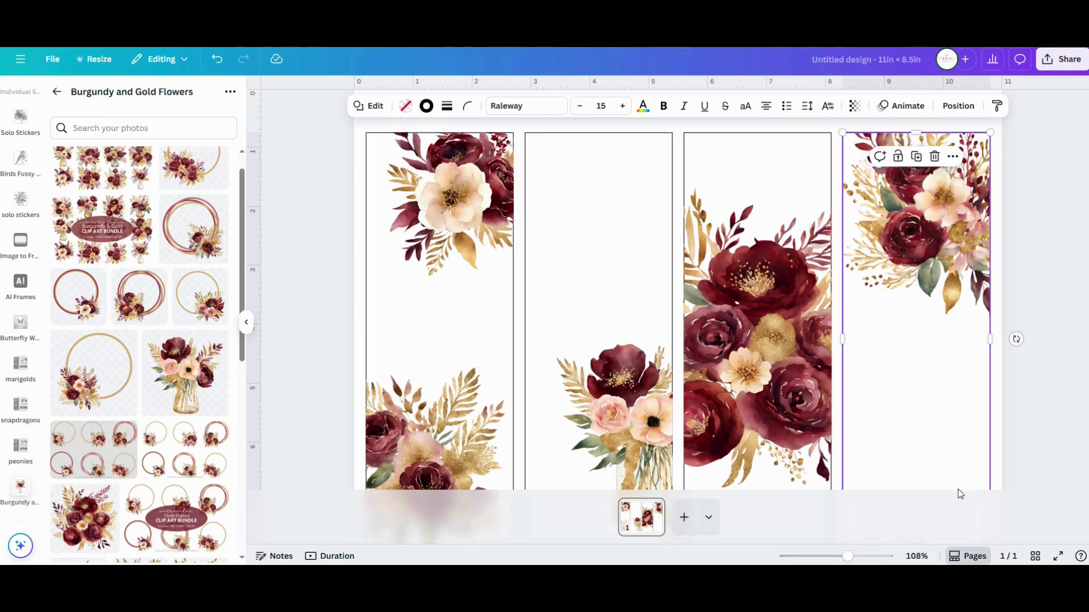
pyautogui.scroll(-3, 213, 482)
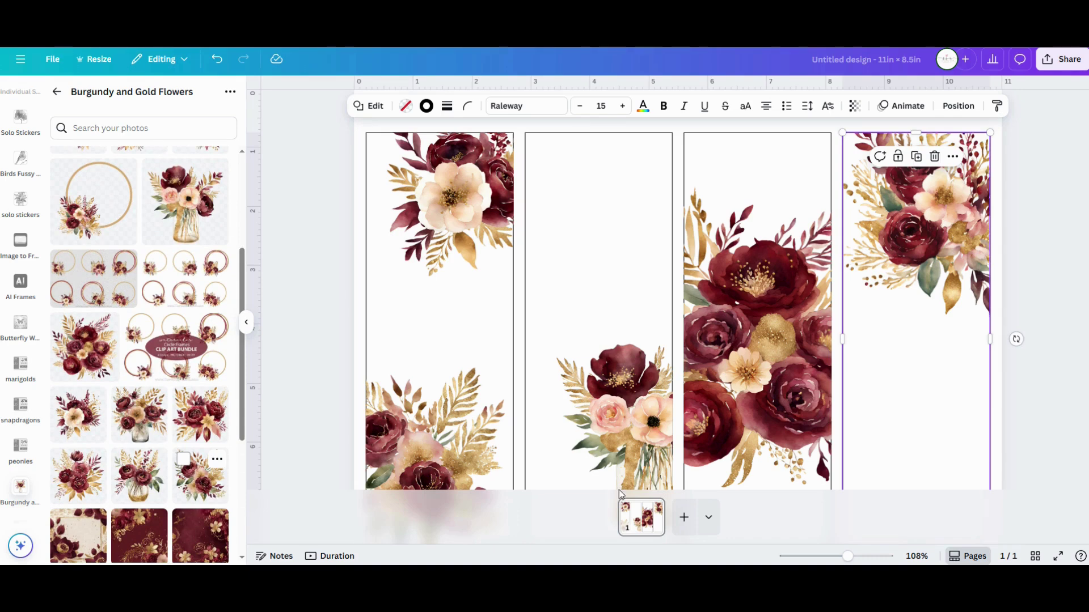
pyautogui.hotkey('ctrl', '-')
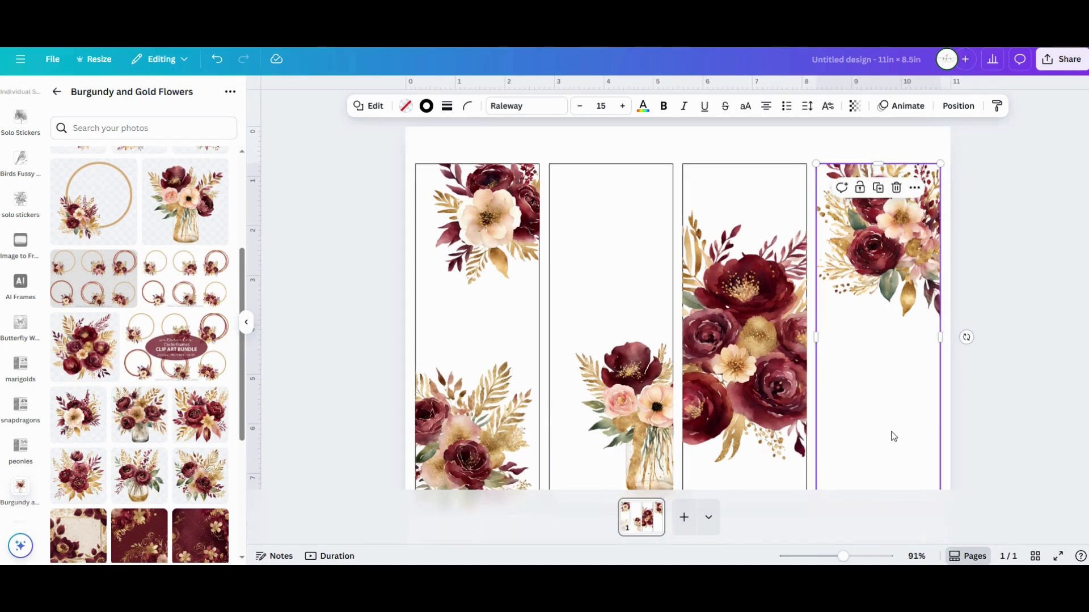
pyautogui.hotkey('ctrl', '-')
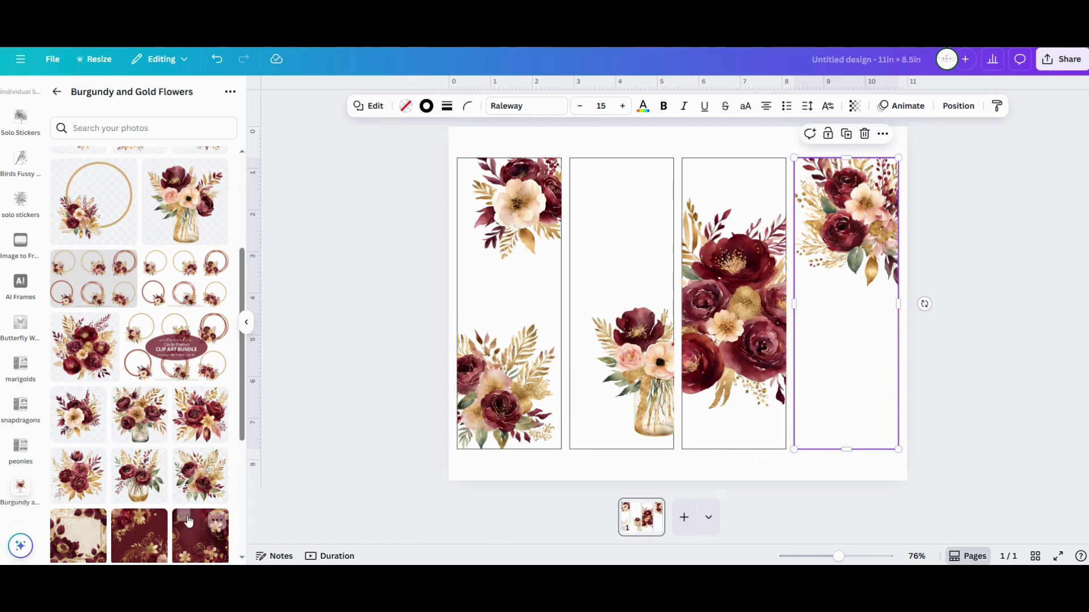
# - Add the burgundy rose bouquet, about 3 by 3, at the fourth bookmark's bottom
pyautogui.click(199, 417)
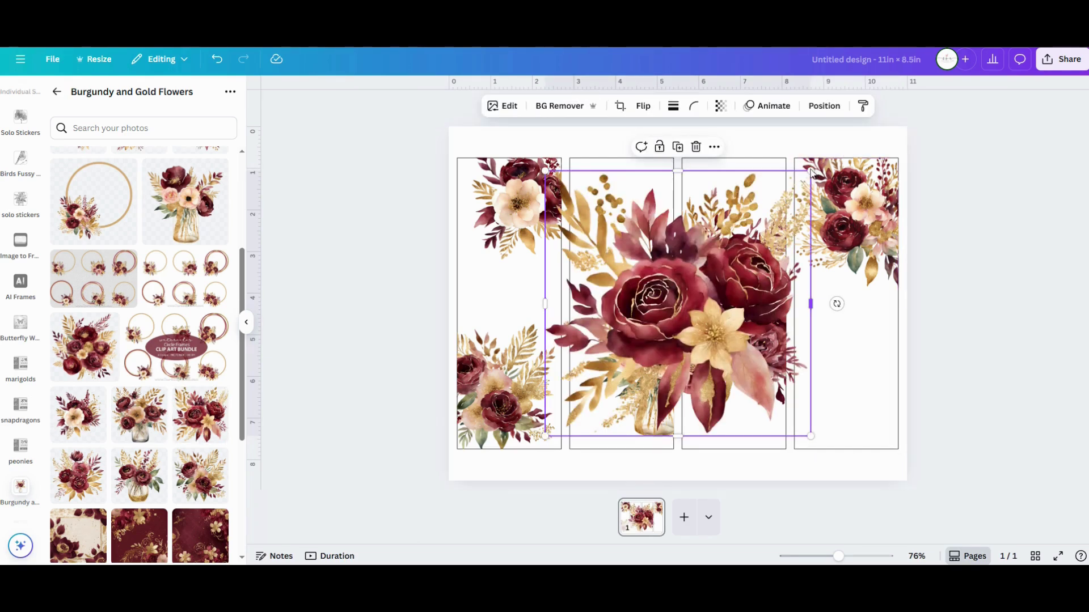
pyautogui.moveTo(811, 170); pyautogui.dragTo(699, 285)
pyautogui.moveTo(638, 354); pyautogui.dragTo(847, 378)
pyautogui.moveTo(907, 310); pyautogui.dragTo(879, 338)
pyautogui.moveTo(862, 416)
pyautogui.mouseDown()
pyautogui.moveTo(875, 398)
pyautogui.moveTo(875, 420)
pyautogui.mouseUp()
# - Crop the bouquet's left and bottom edges to the fourth bookmark's border
pyautogui.moveTo(768, 403); pyautogui.dragTo(793, 403)
pyautogui.moveTo(849, 462); pyautogui.dragTo(841, 444)
pyautogui.hotkey('ctrl', 'z')
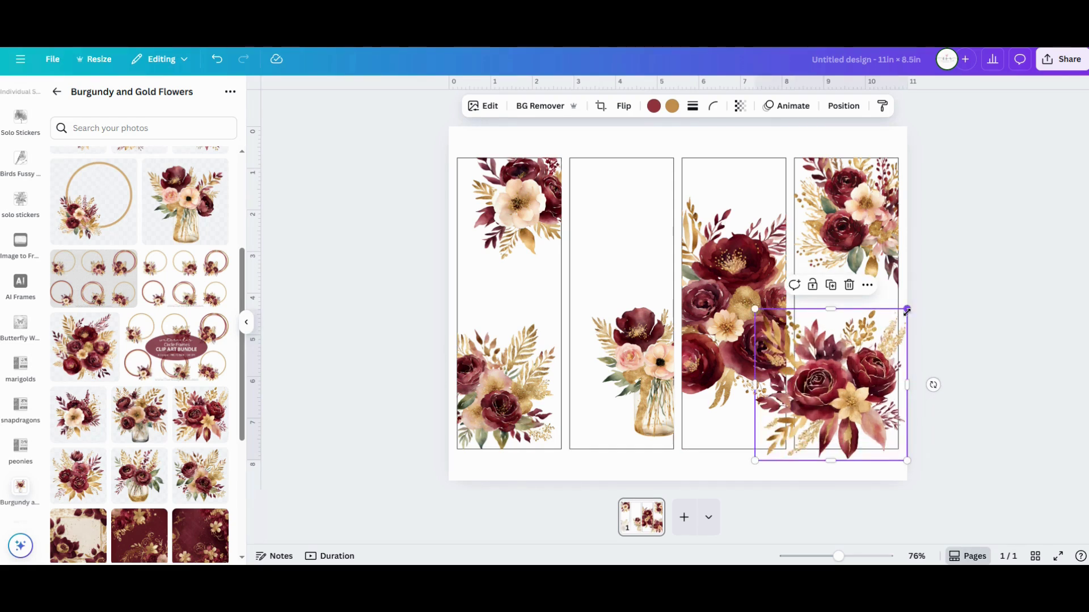
pyautogui.moveTo(907, 313); pyautogui.dragTo(879, 338)
pyautogui.moveTo(861, 414)
pyautogui.mouseDown()
pyautogui.moveTo(875, 400)
pyautogui.moveTo(875, 419)
pyautogui.mouseUp()
pyautogui.moveTo(767, 403); pyautogui.dragTo(794, 404)
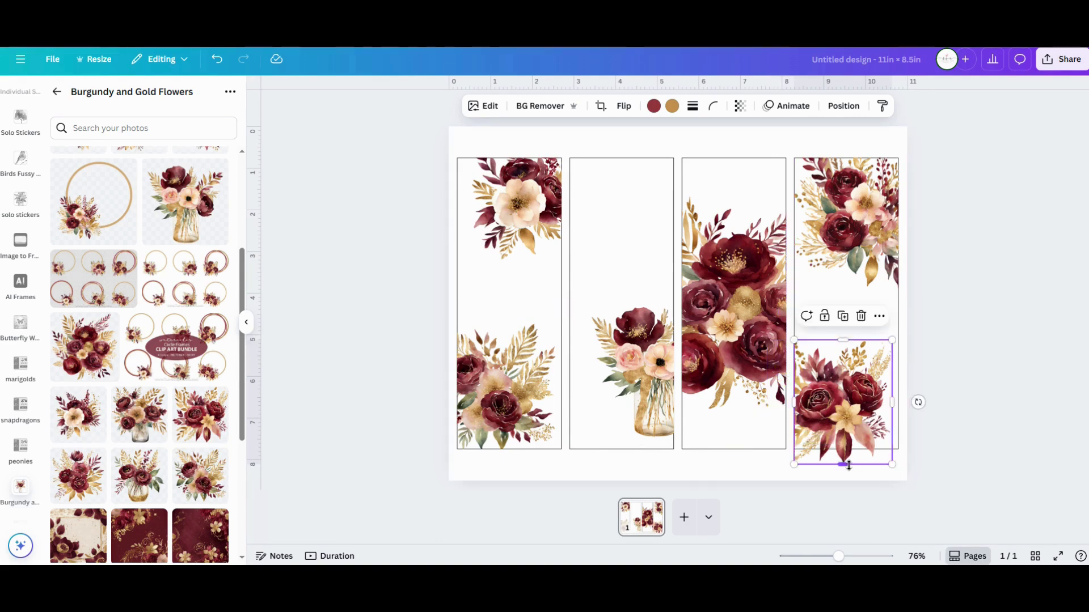
pyautogui.moveTo(849, 466); pyautogui.dragTo(848, 450)
# - Shrink the flowers at the top of the fourth bookmark
pyautogui.click(811, 304)
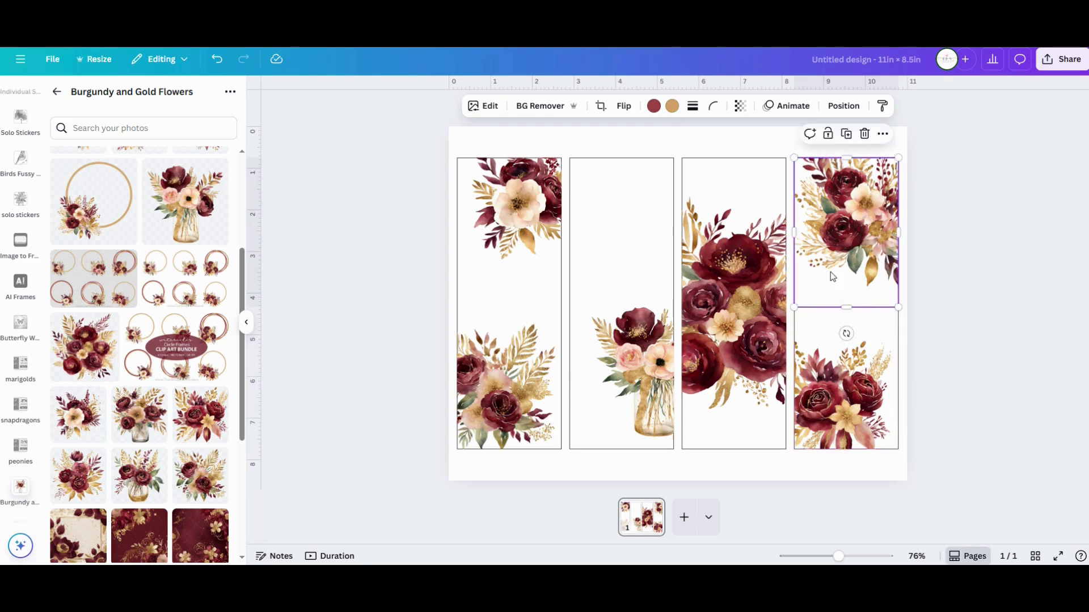
pyautogui.moveTo(796, 307); pyautogui.dragTo(805, 285)
pyautogui.click(981, 425)
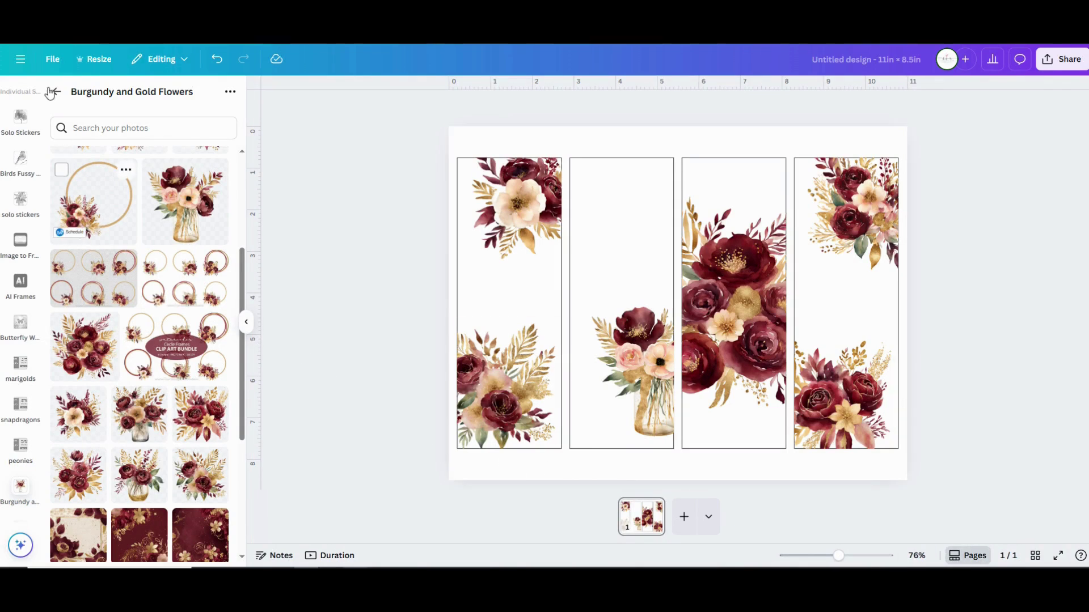
pyautogui.scroll(5, 38, 209)
pyautogui.scroll(5, 36, 207)
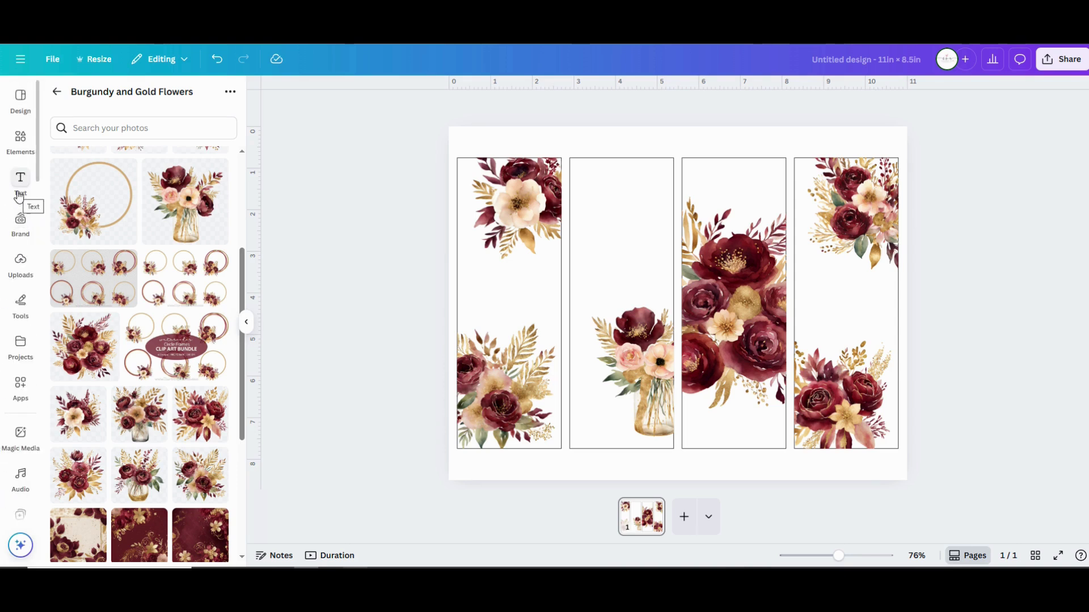
# - Add a script Subtitle-style text box reading 'Just one more chapter'
pyautogui.click(19, 196)
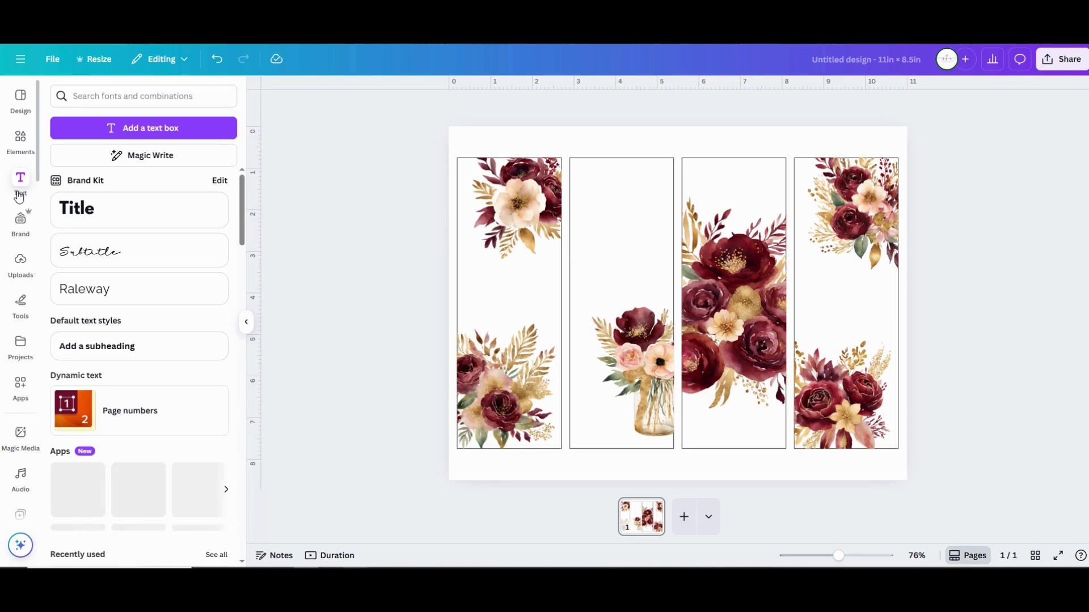
pyautogui.click(85, 261)
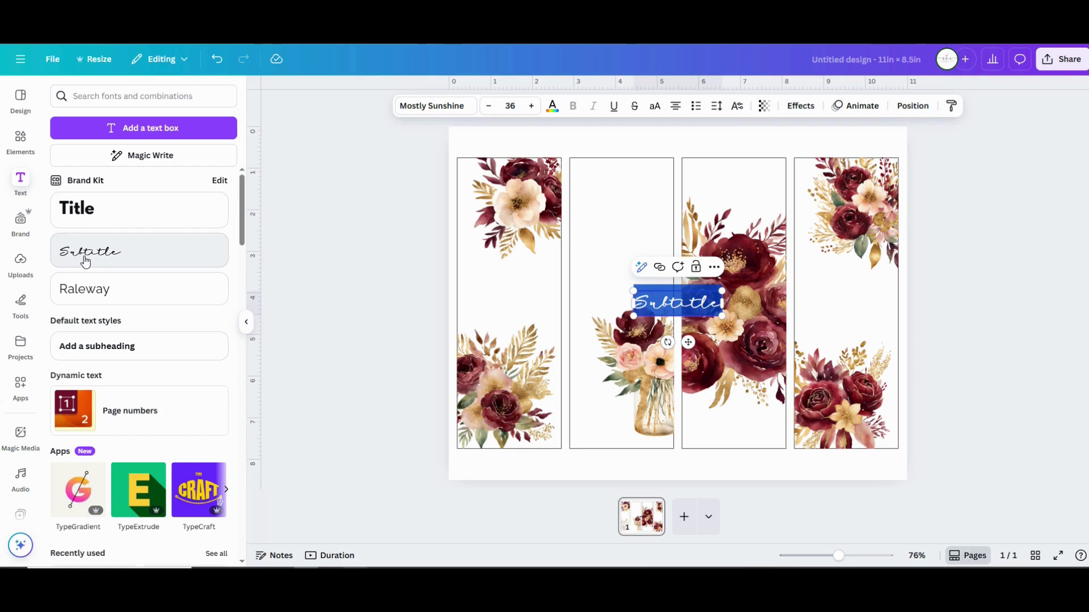
pyautogui.write('Just a')
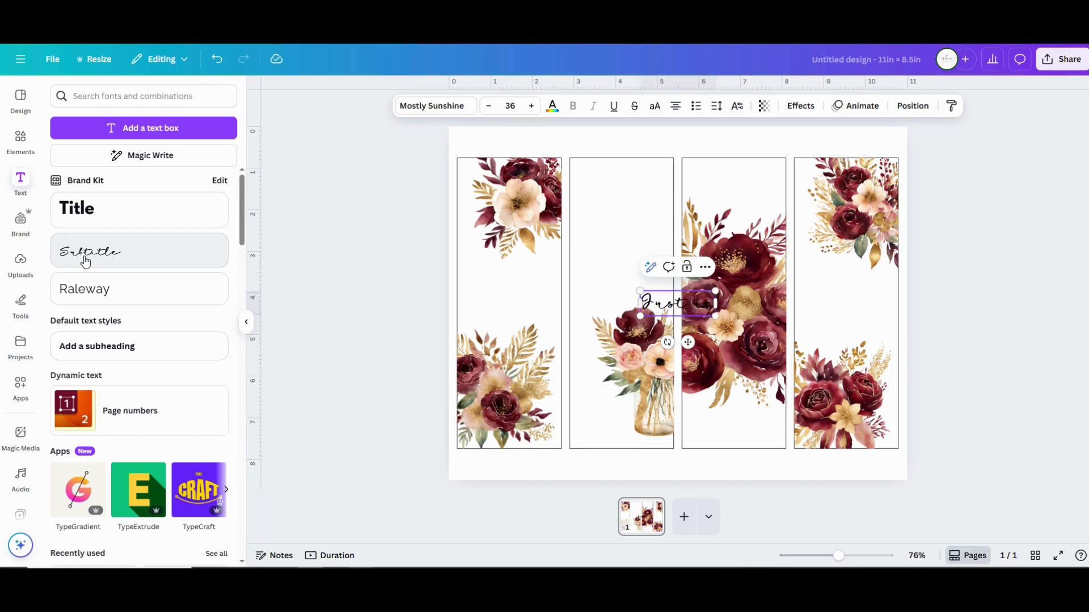
pyautogui.write('ne mo')
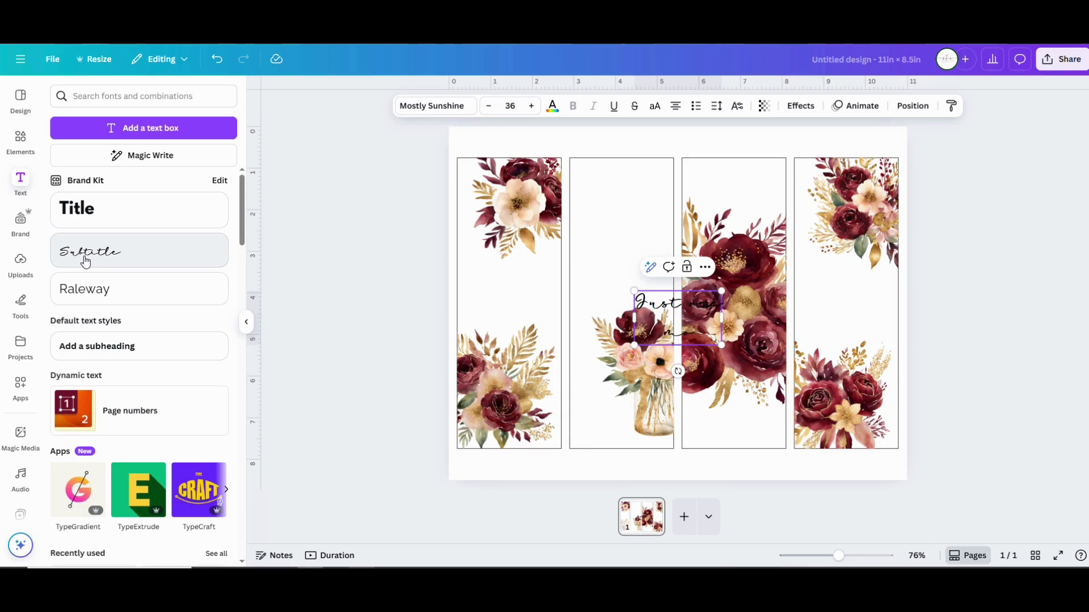
pyautogui.write('re chapt')
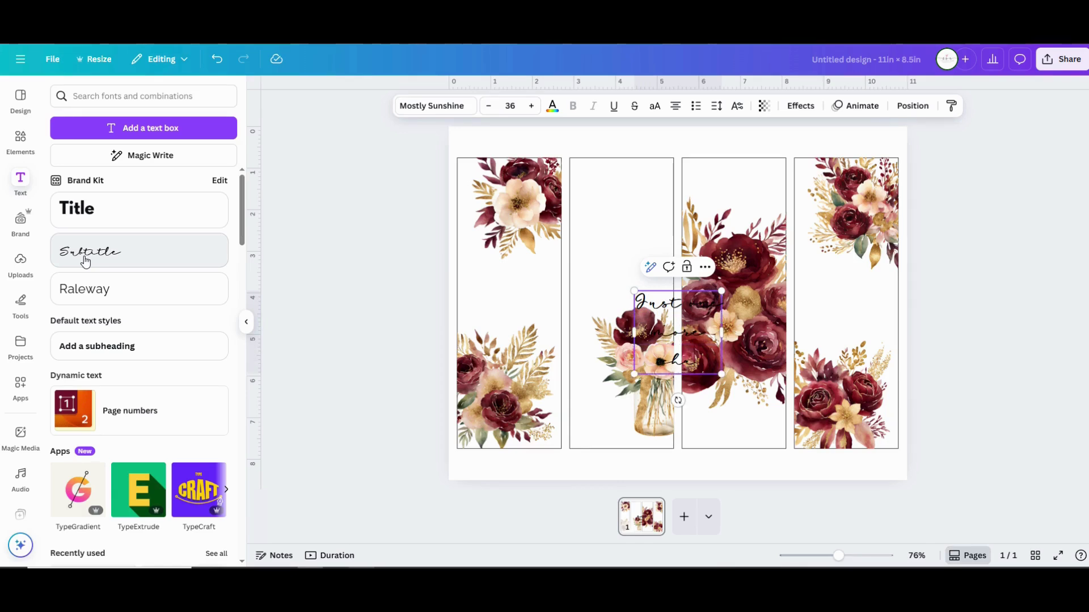
pyautogui.write('er')
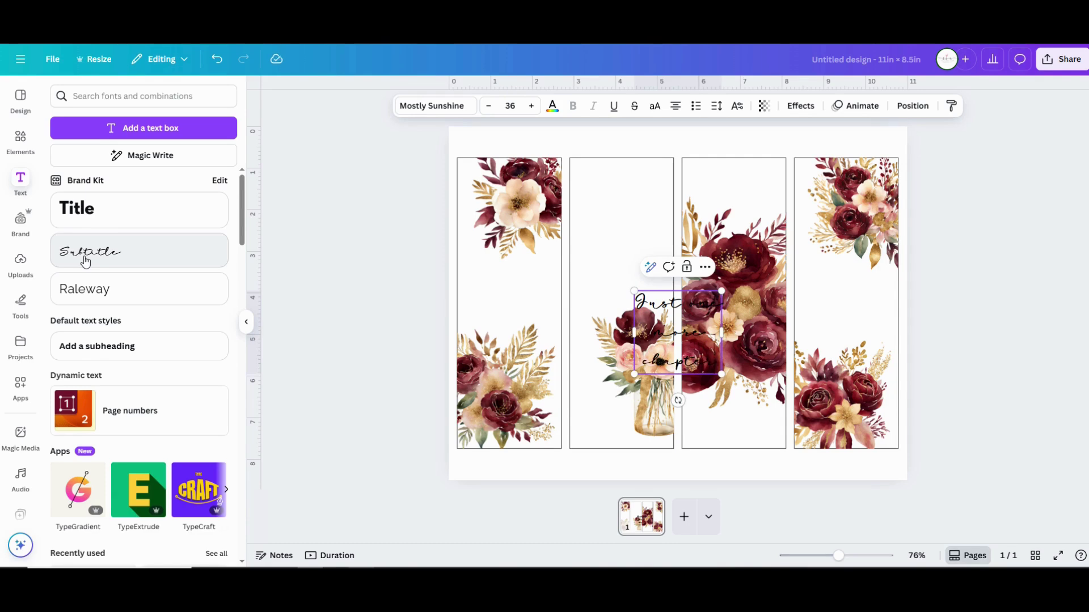
pyautogui.click(348, 318)
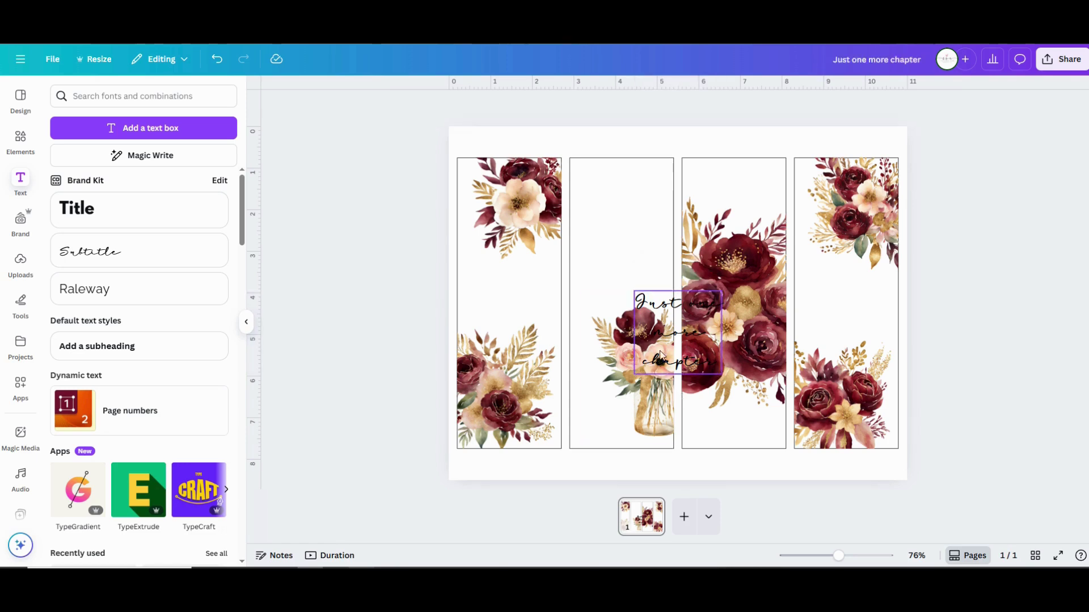
# - Move the quote onto the first bookmark and tighten its line spacing
pyautogui.moveTo(662, 306); pyautogui.dragTo(493, 261)
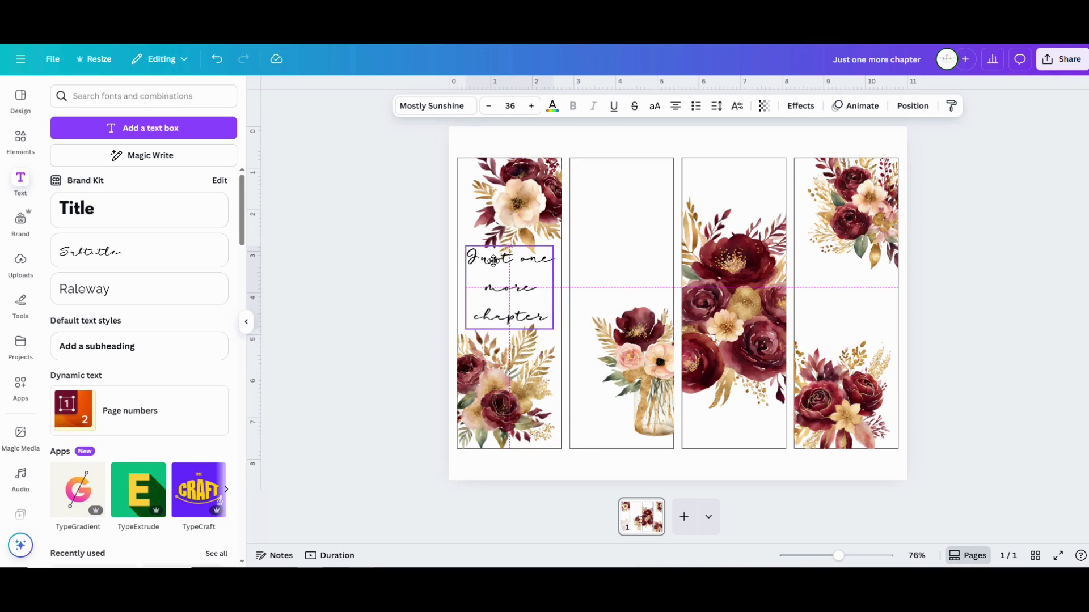
pyautogui.moveTo(493, 260); pyautogui.dragTo(495, 262)
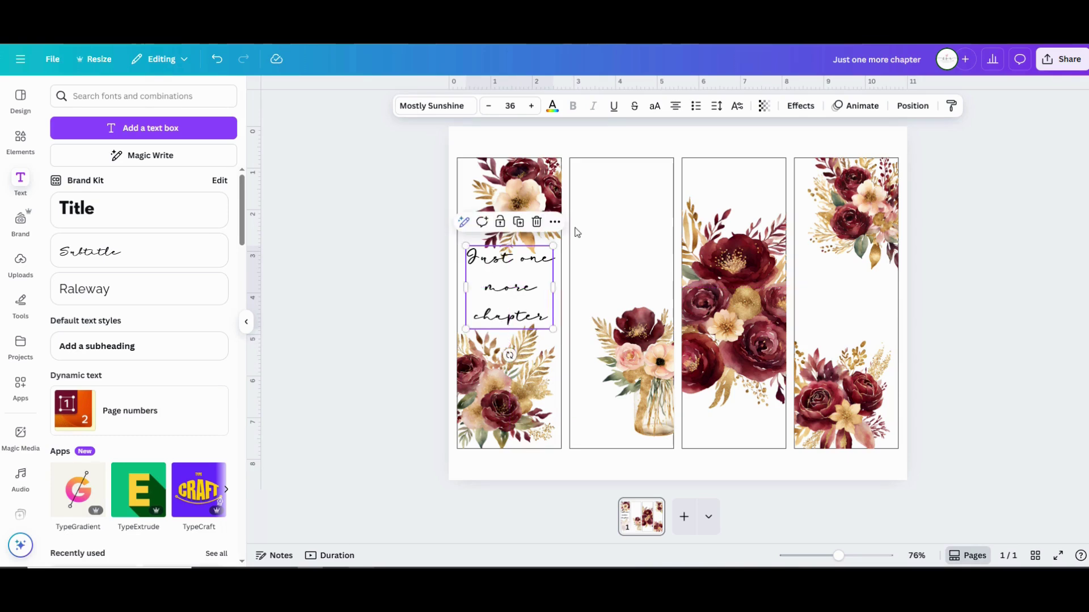
pyautogui.click(718, 114)
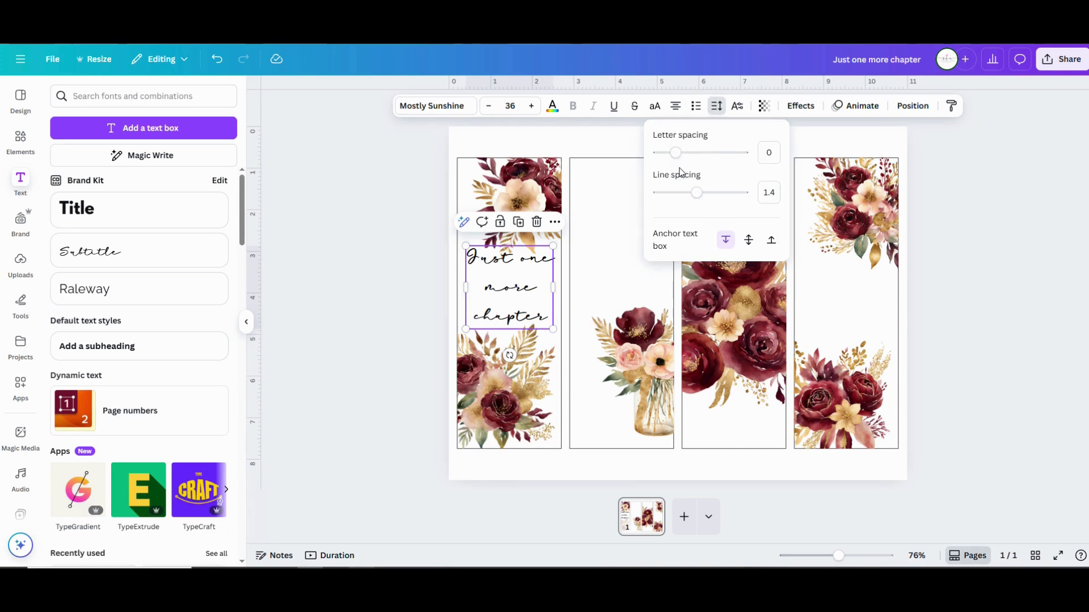
pyautogui.moveTo(693, 198); pyautogui.dragTo(670, 203)
pyautogui.press('Escape')
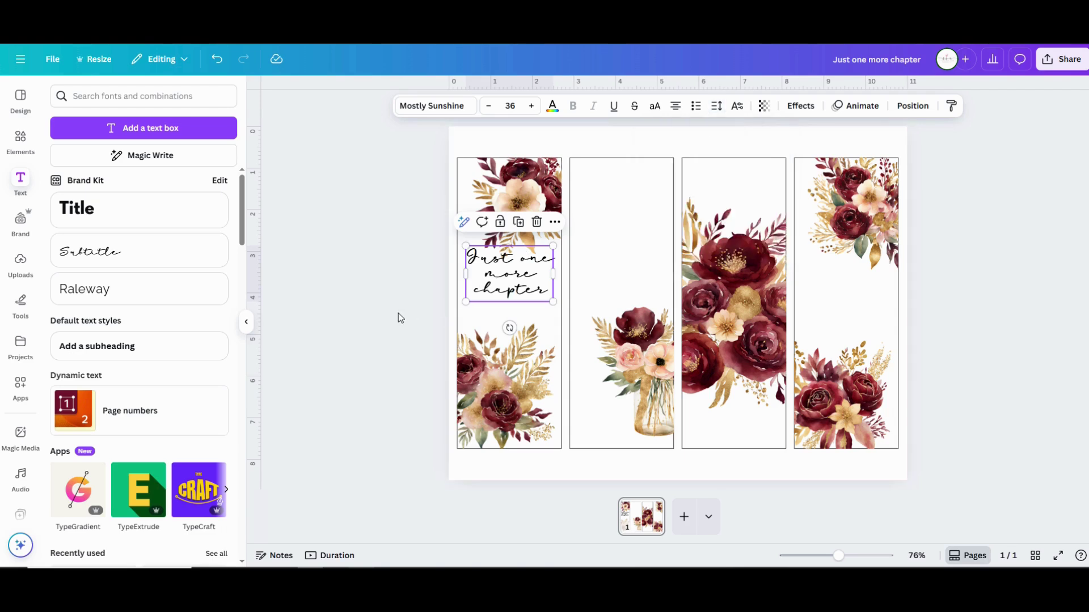
# - Centre the quote in the gap between the first bookmark's bouquets, slightly lower
pyautogui.moveTo(499, 291); pyautogui.dragTo(497, 294)
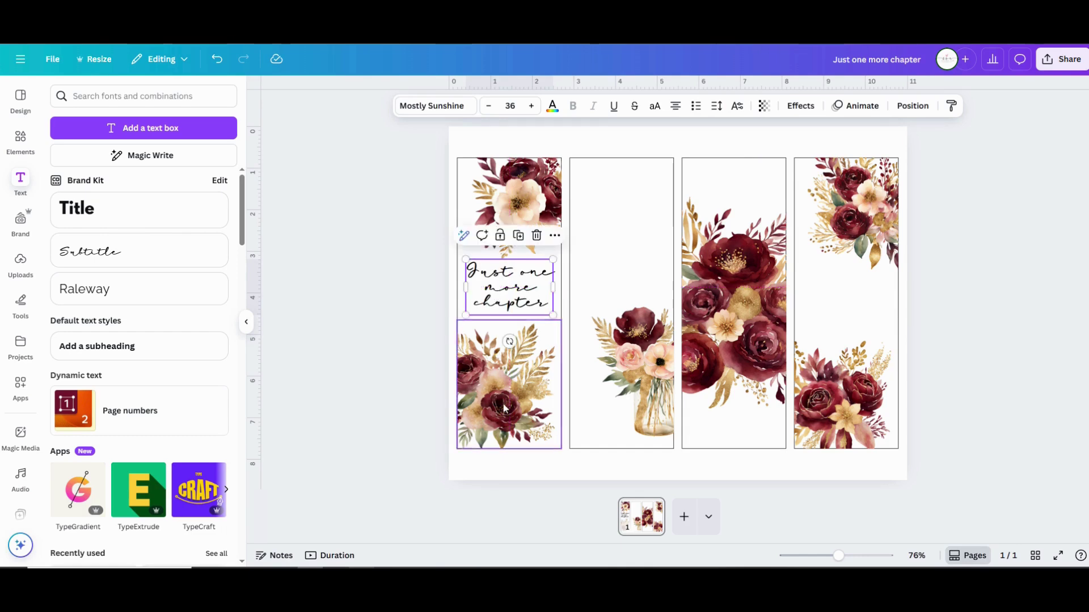
pyautogui.click(393, 398)
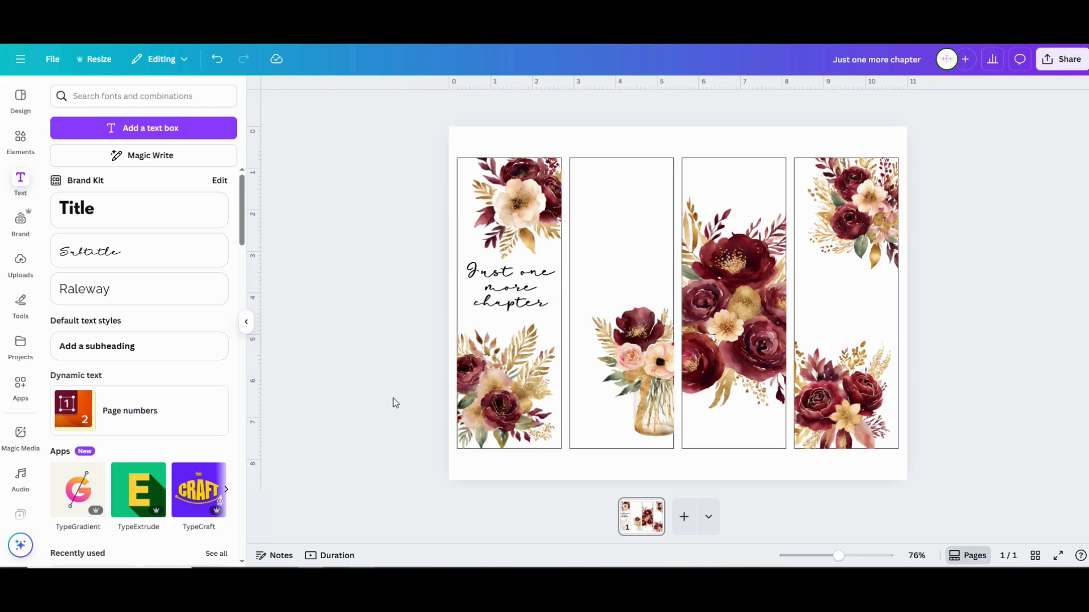
pyautogui.moveTo(512, 317); pyautogui.dragTo(512, 312)
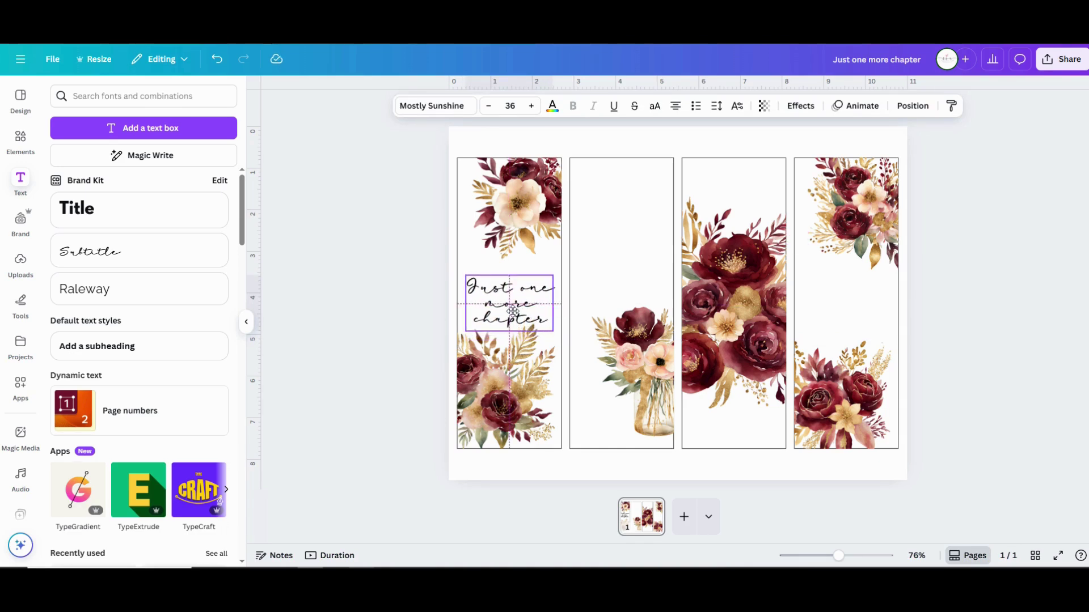
# - Align the quote to the middle of the page
pyautogui.moveTo(513, 311); pyautogui.dragTo(514, 286)
pyautogui.rightClick(514, 288)
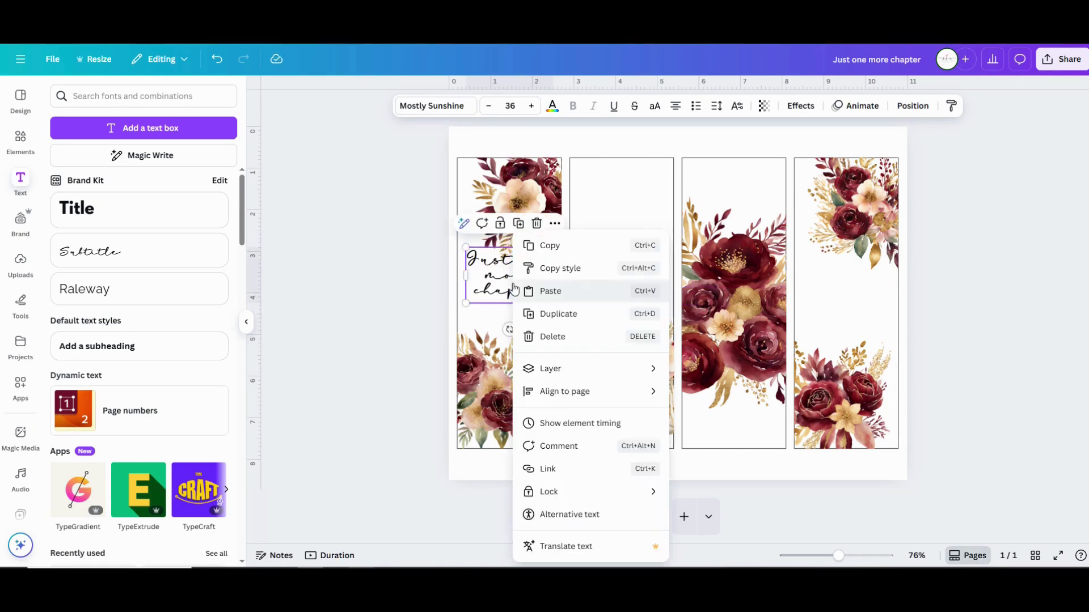
pyautogui.moveTo(651, 391)
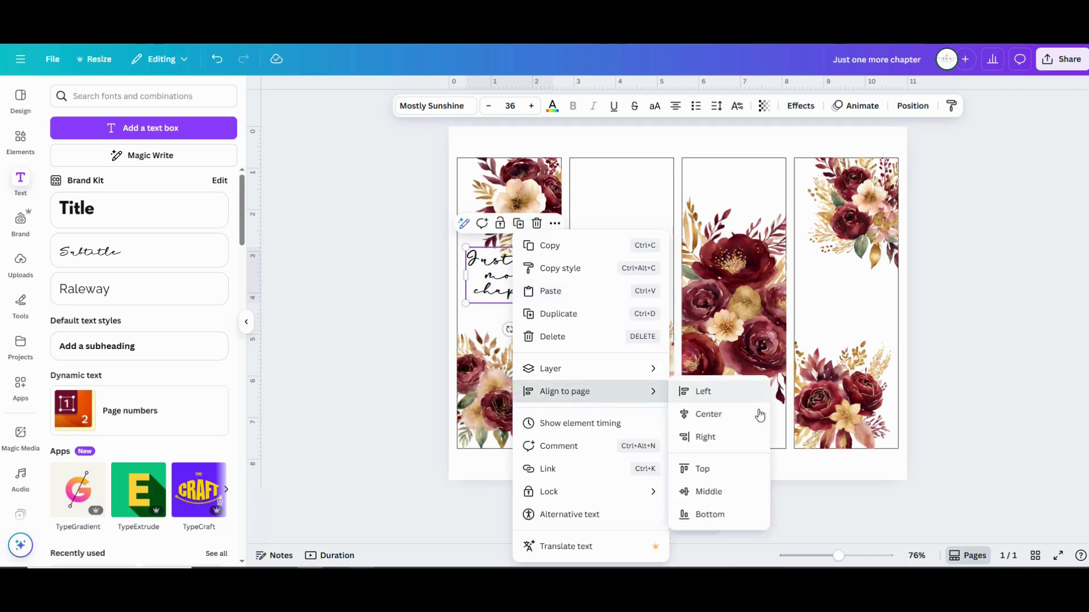
pyautogui.click(751, 490)
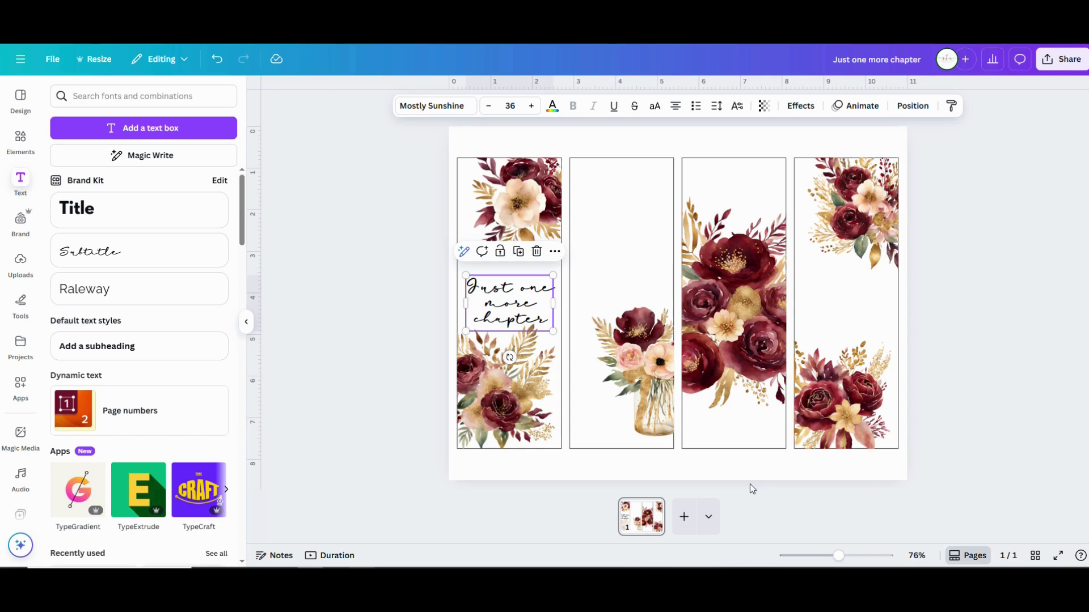
pyautogui.click(417, 324)
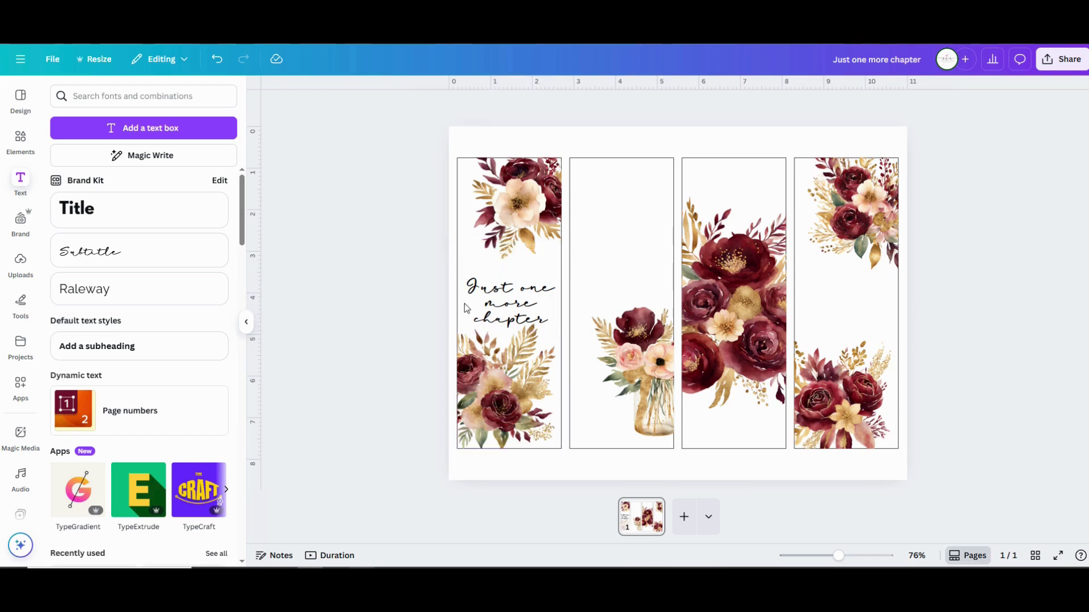
# - Shrink the first bookmark's lower rose bouquet to about 2.3 × 2.8 in, clear of the quote
pyautogui.click(527, 416)
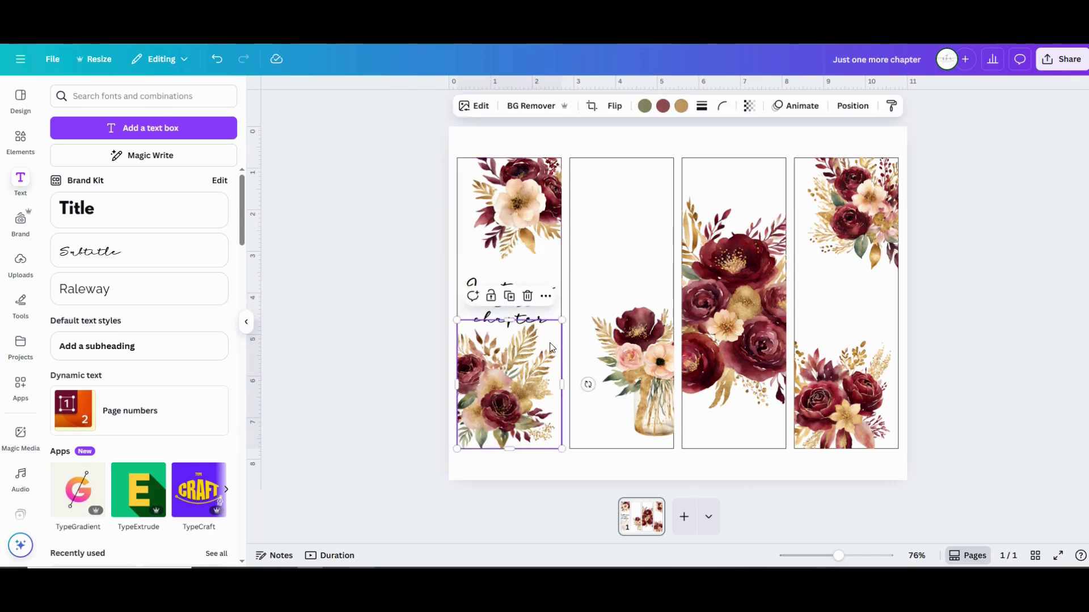
pyautogui.moveTo(559, 322); pyautogui.dragTo(554, 334)
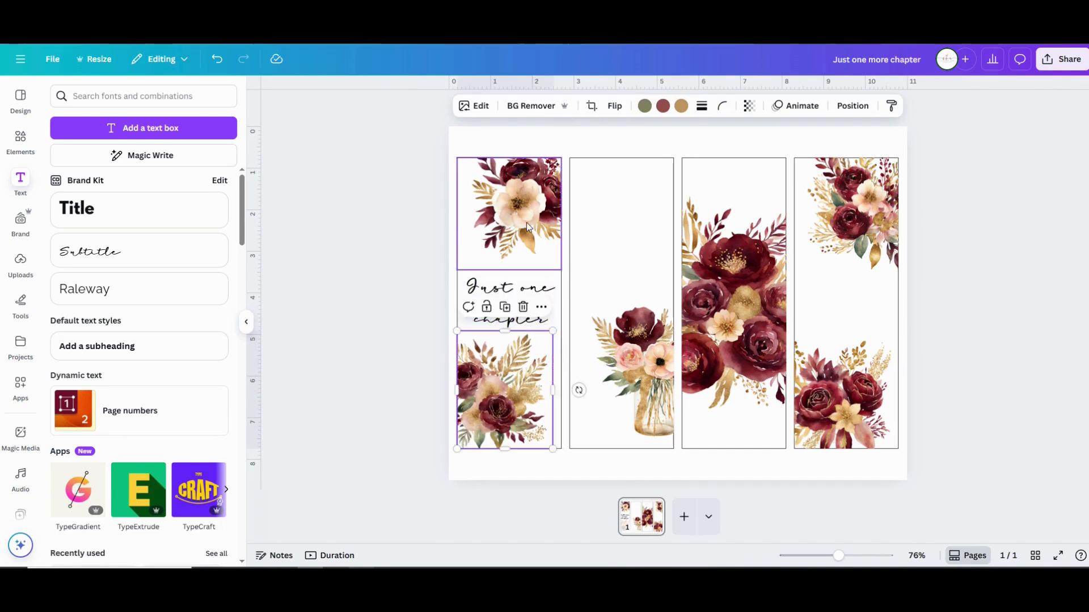
pyautogui.click(511, 227)
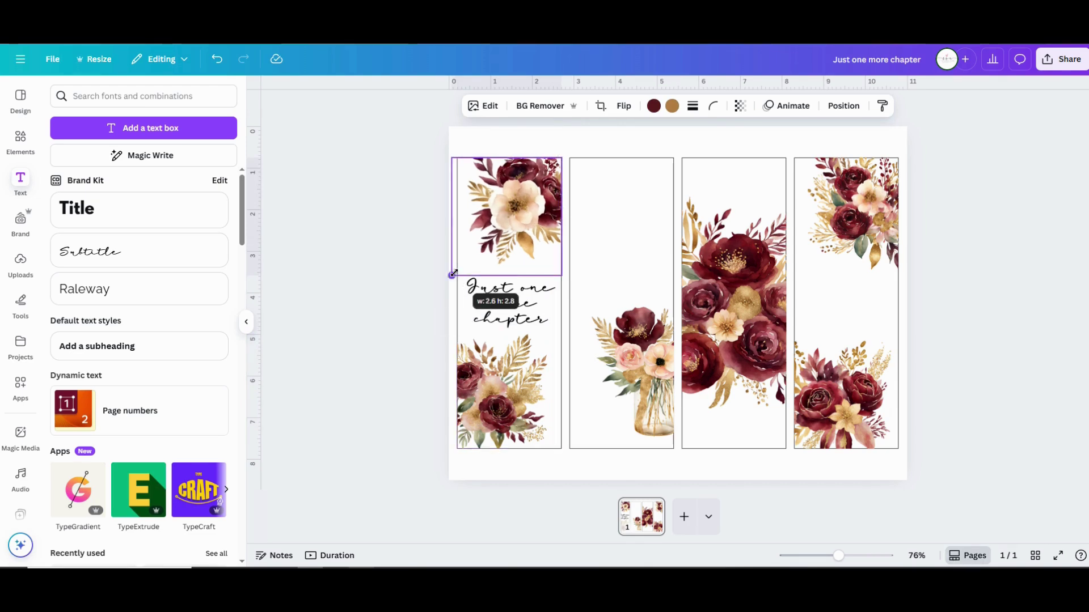
pyautogui.click(509, 359)
pyautogui.click(382, 379)
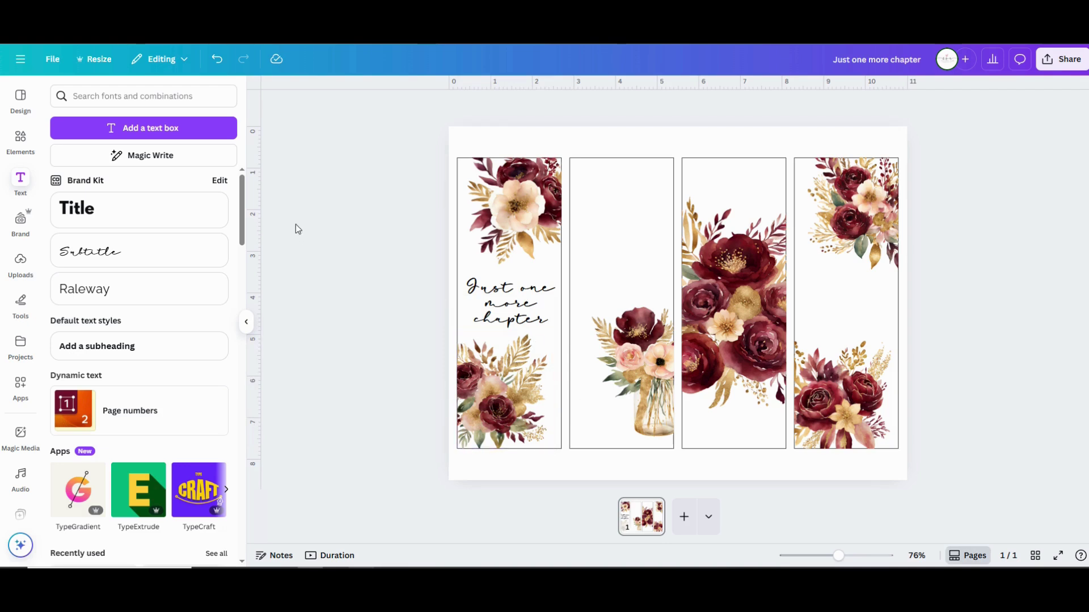
# - Add a Raleway text box reading 'Bookworm' and 'Mode' on two lines
pyautogui.click(105, 300)
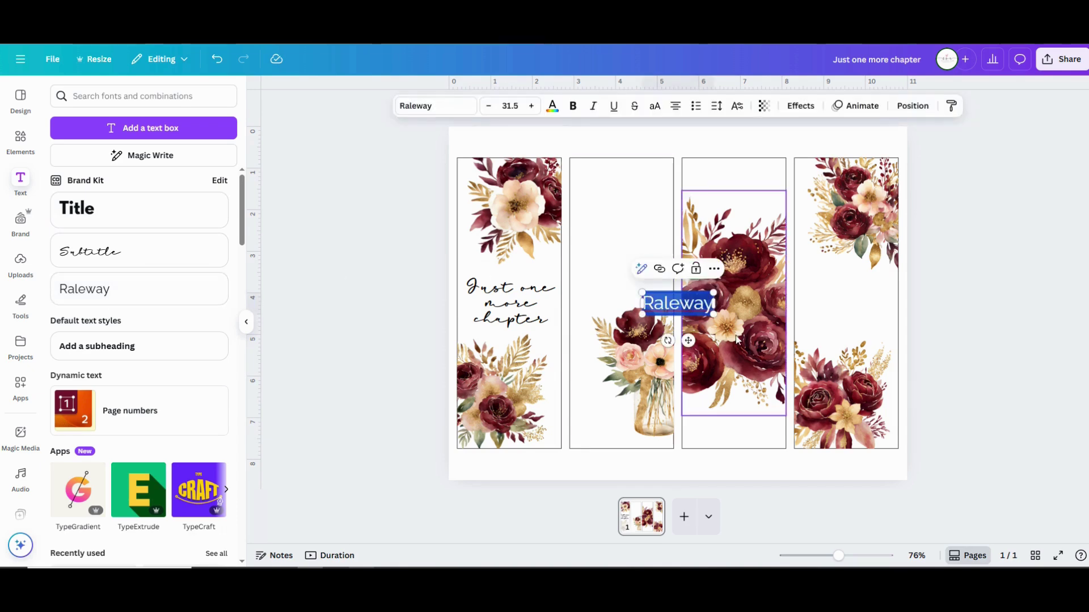
pyautogui.write('Bookworm')
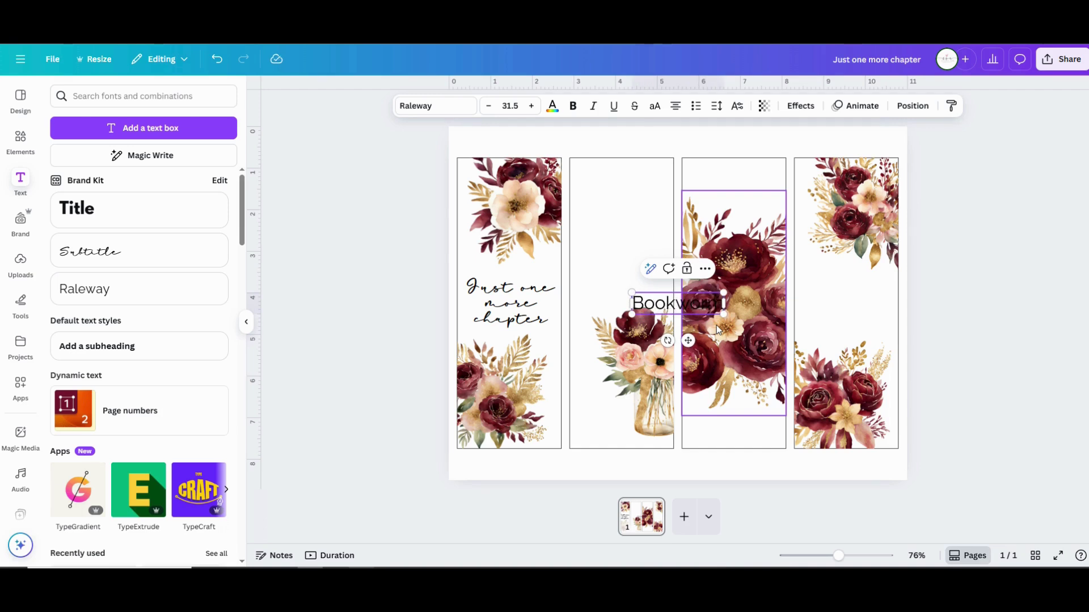
pyautogui.press('Return')
pyautogui.write('M')
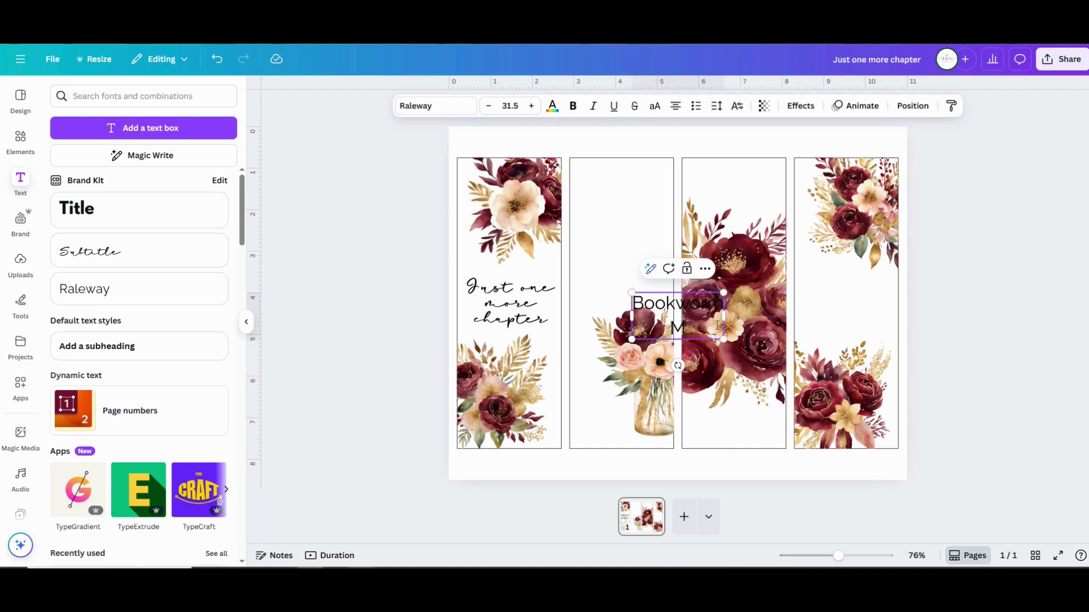
pyautogui.write('ode')
# - Move the Bookworm Mode text to the top of the second bookmark
pyautogui.click(608, 249)
pyautogui.moveTo(677, 311); pyautogui.dragTo(627, 311)
pyautogui.hotkey('ctrl', 'z')
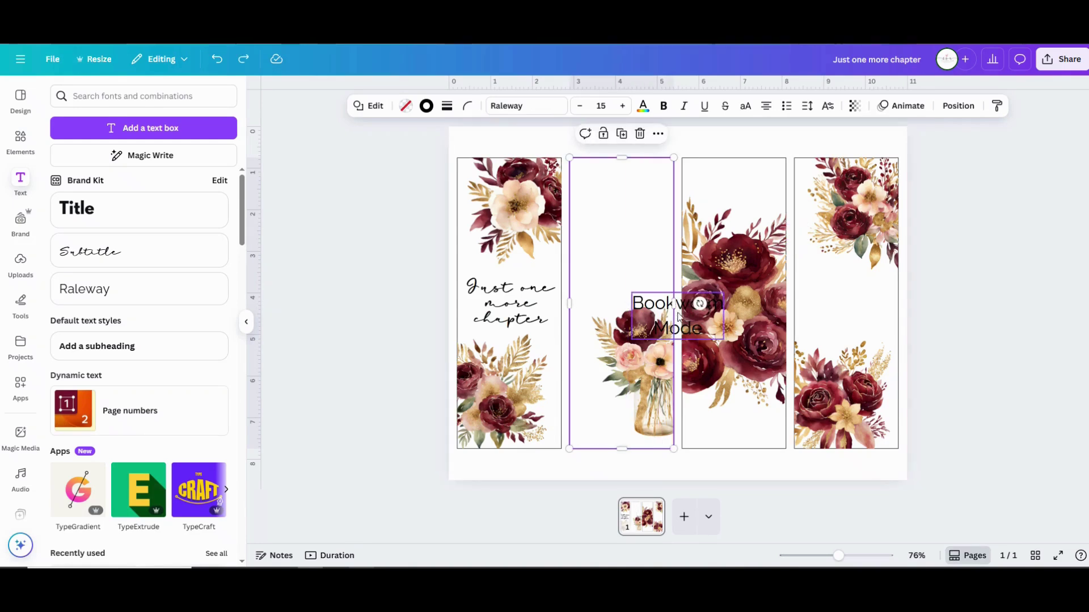
pyautogui.click(649, 306)
pyautogui.moveTo(650, 306); pyautogui.dragTo(592, 240)
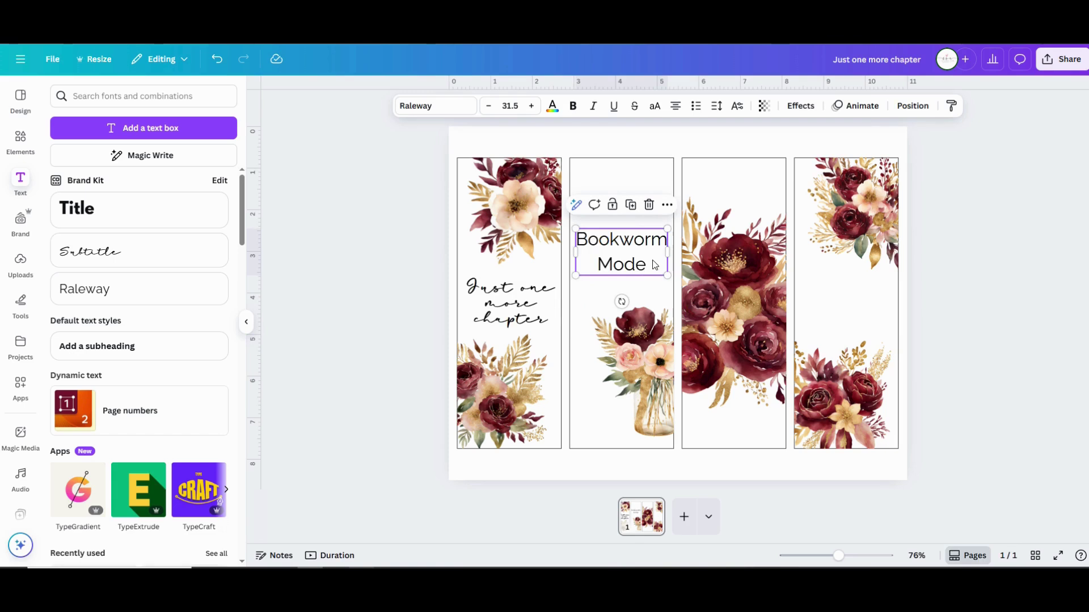
# - Duplicate the text below and change the copy to a bold 'ON'
pyautogui.moveTo(655, 265); pyautogui.dragTo(640, 300)
pyautogui.doubleClick(638, 301)
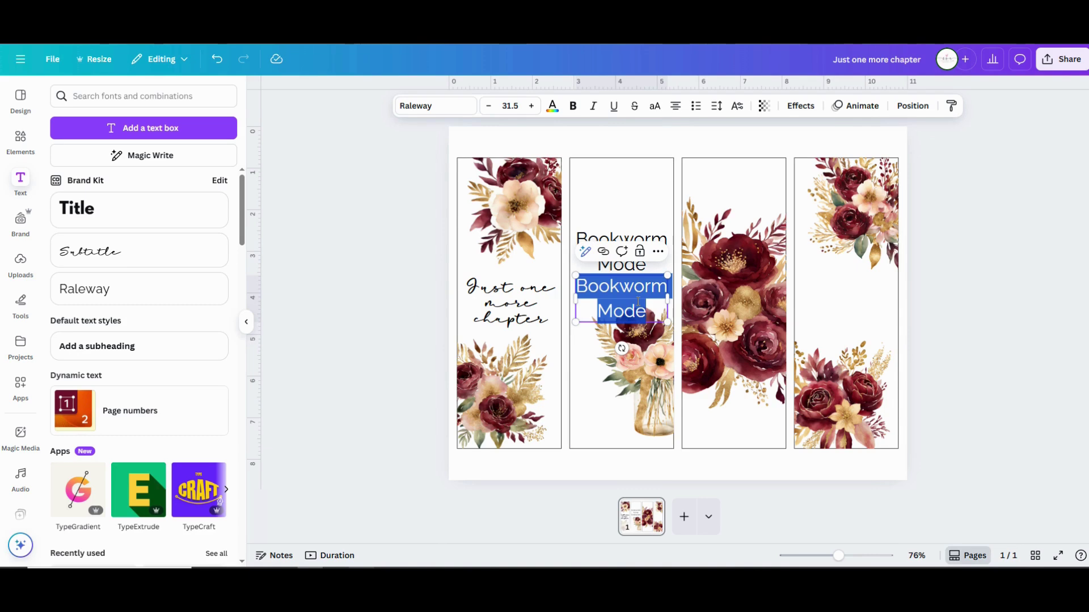
pyautogui.write('ON')
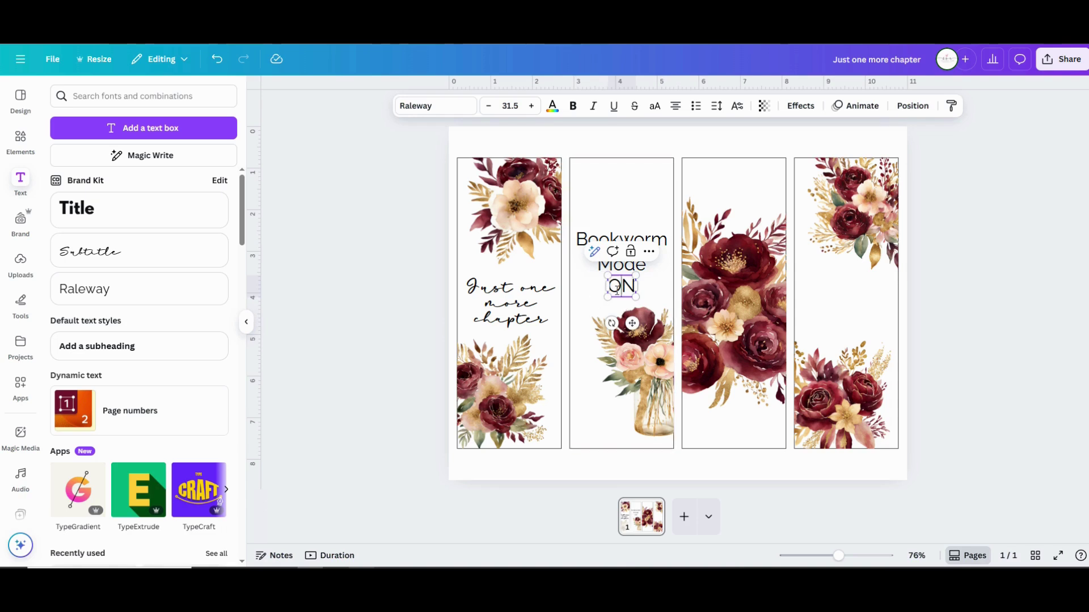
pyautogui.doubleClick(618, 290)
pyautogui.hotkey('ctrl', 'b')
pyautogui.click(624, 266)
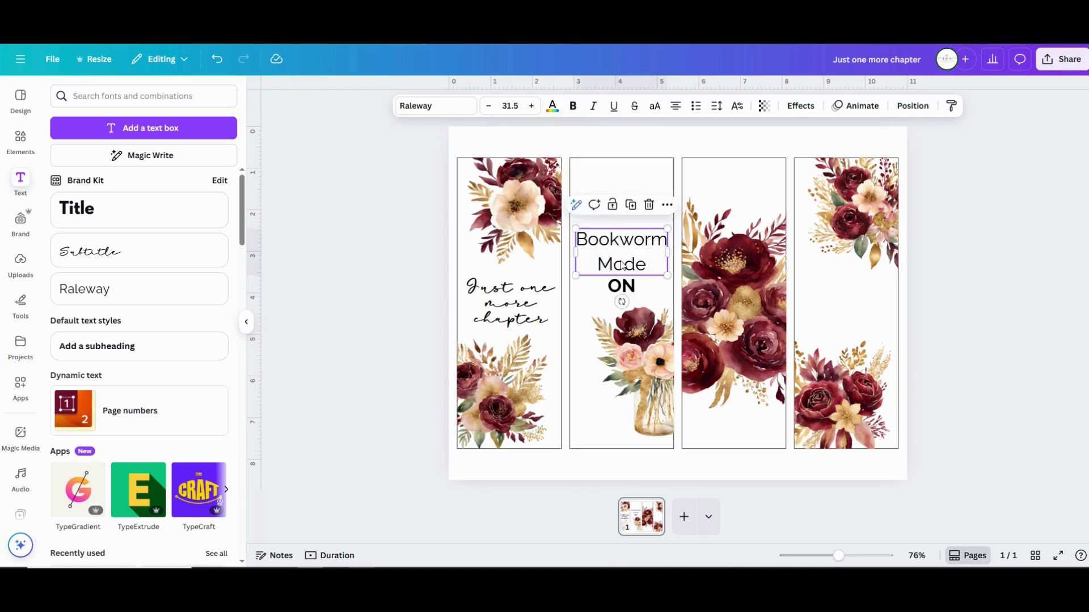
# - Tighten the Bookworm Mode line spacing to 1.08 and enlarge ON to font size 55.5
pyautogui.click(716, 106)
pyautogui.moveTo(693, 197); pyautogui.dragTo(684, 198)
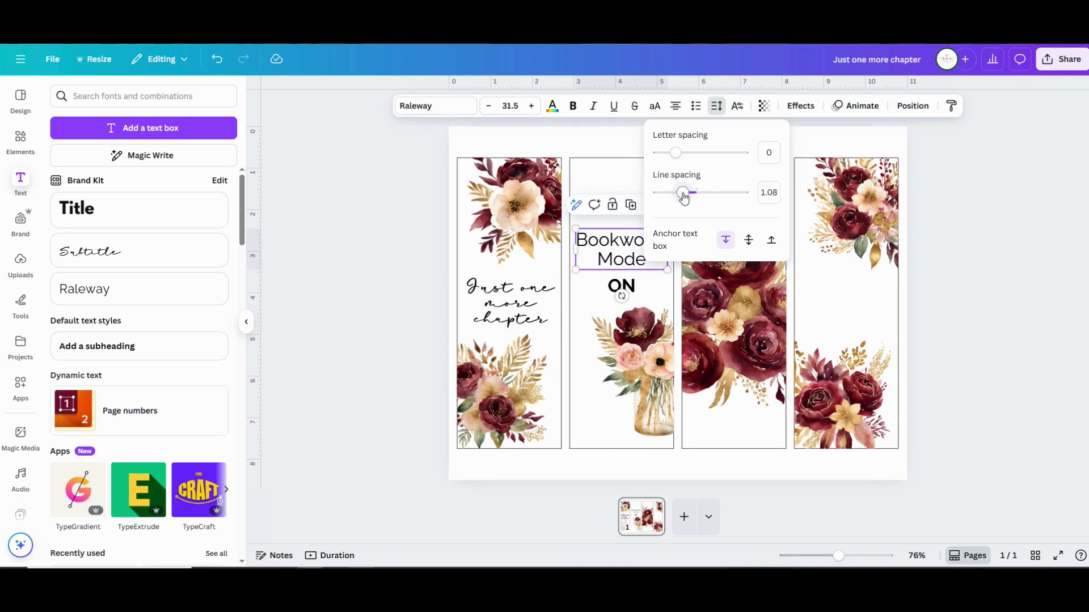
pyautogui.click(619, 288)
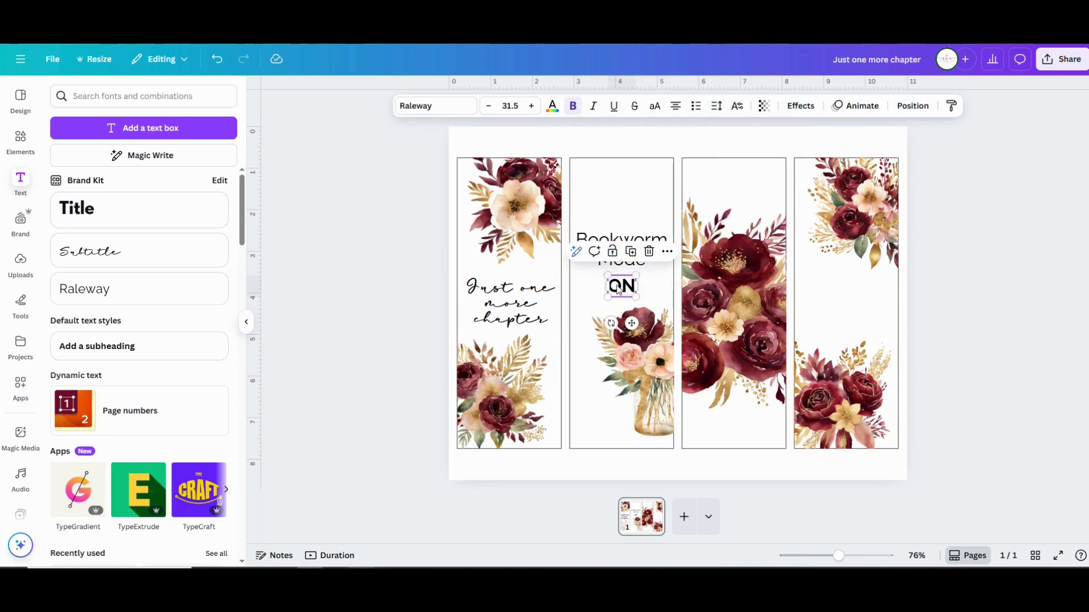
pyautogui.click(532, 107)
pyautogui.click(531, 107)
pyautogui.click(532, 107)
pyautogui.click(532, 107)
pyautogui.click(531, 107)
pyautogui.click(531, 107)
pyautogui.click(531, 108)
pyautogui.click(532, 107)
pyautogui.click(531, 107)
pyautogui.click(531, 107)
pyautogui.click(532, 107)
pyautogui.click(531, 108)
# - Group ON with Bookworm Mode and raise the group higher on the second bookmark
pyautogui.moveTo(620, 300); pyautogui.dragTo(620, 291)
pyautogui.keyDown('shift'); pyautogui.click(622, 241); pyautogui.keyUp('shift')
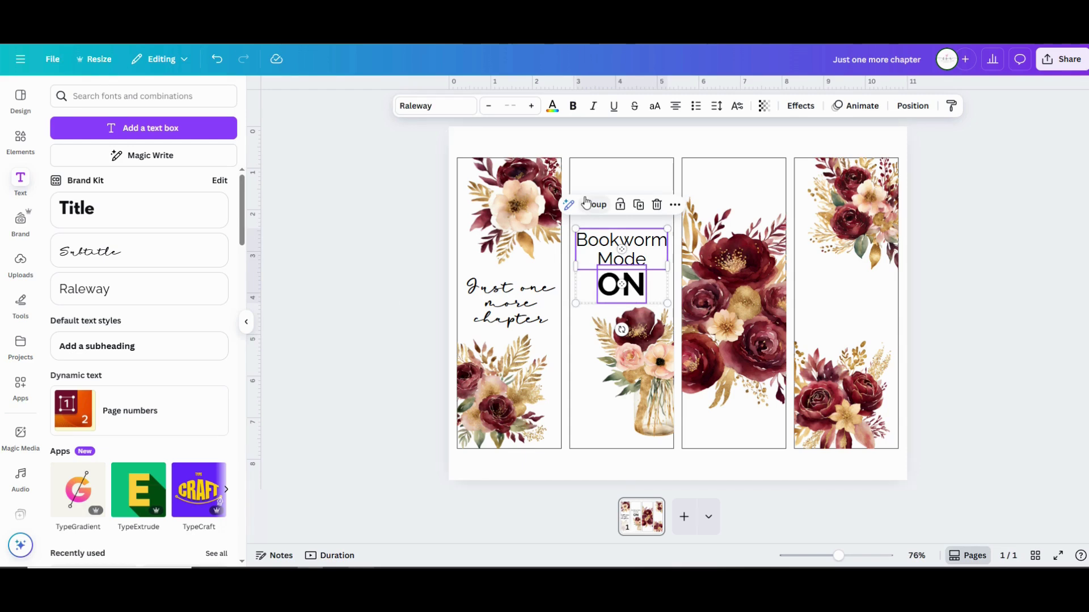
pyautogui.click(592, 204)
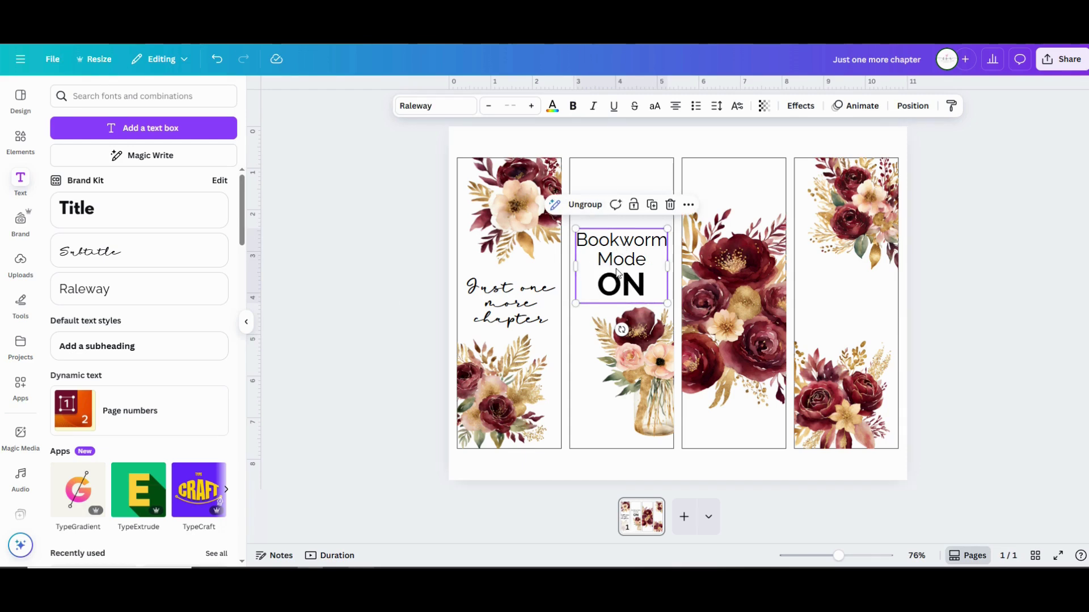
pyautogui.click(398, 333)
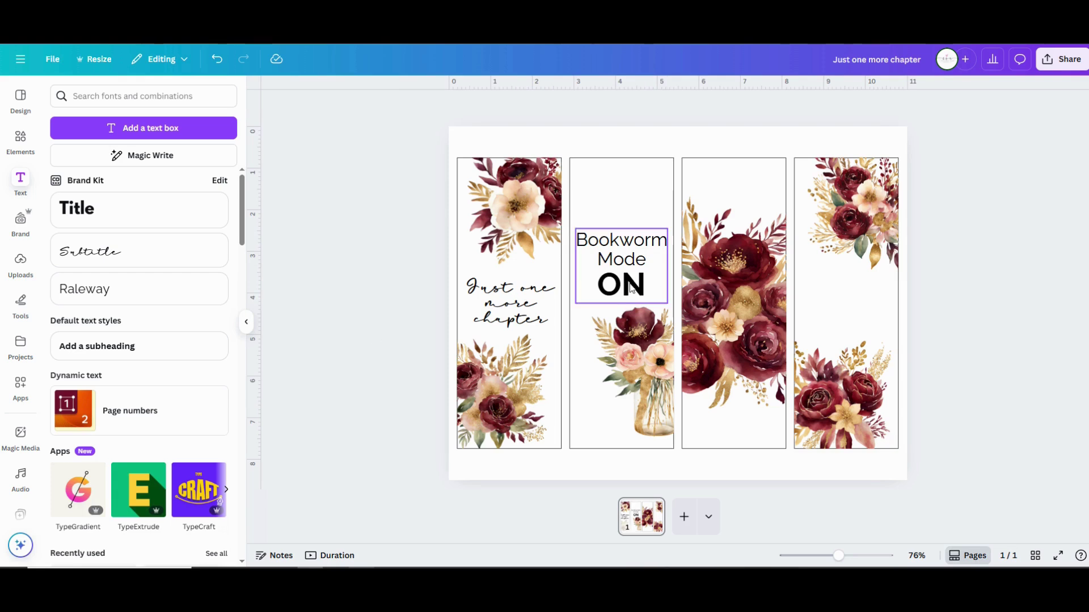
pyautogui.moveTo(628, 276); pyautogui.dragTo(625, 251)
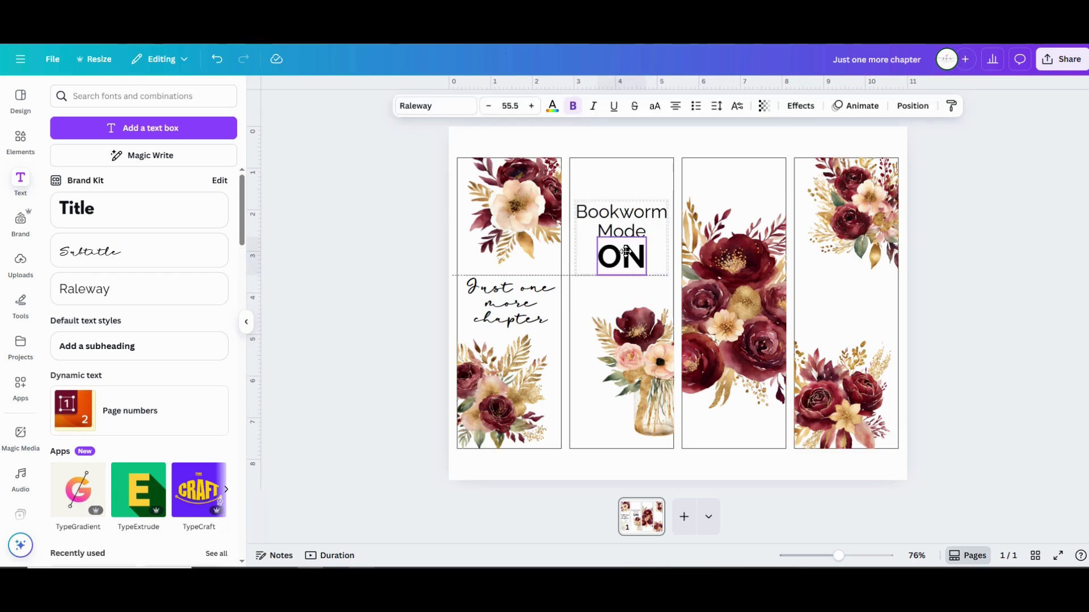
pyautogui.click(390, 278)
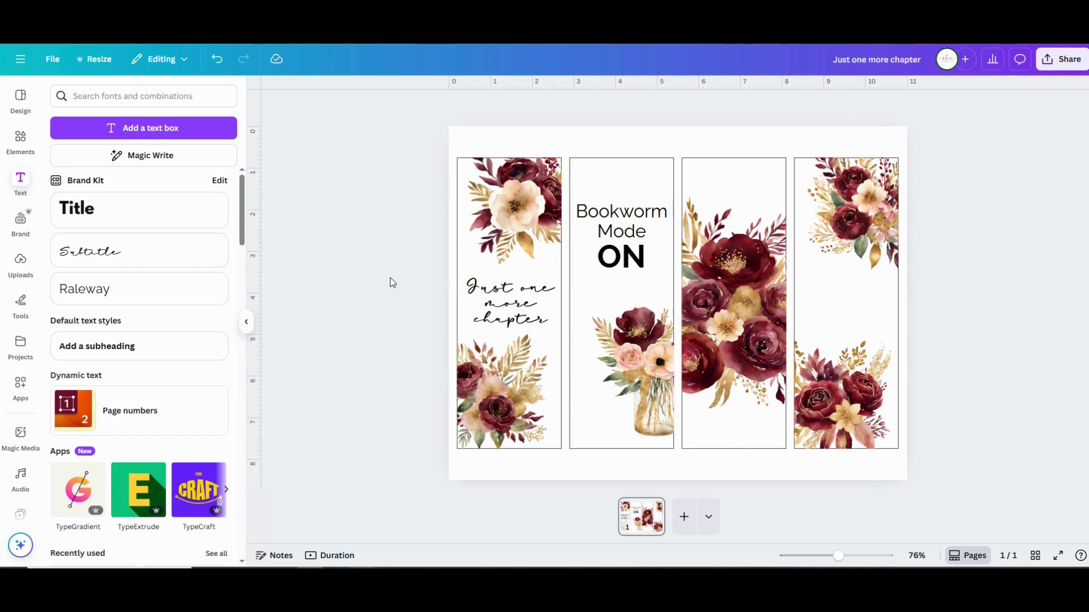
# - Add a dark maroon 'Shhh...' title at the top of the third bookmark
pyautogui.click(102, 208)
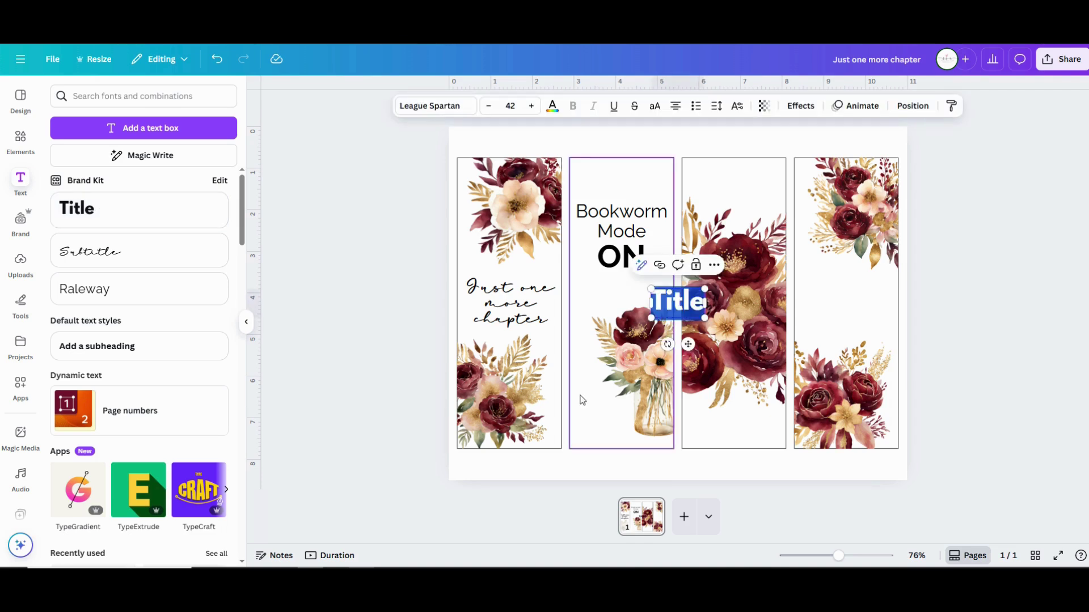
pyautogui.write('Shh...')
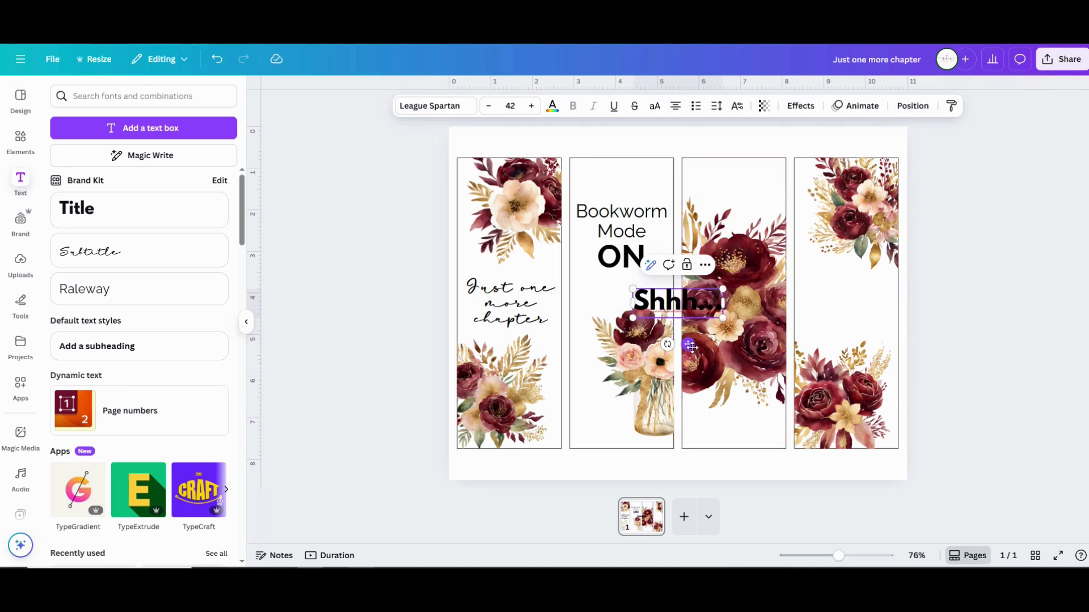
pyautogui.moveTo(719, 323); pyautogui.dragTo(776, 204)
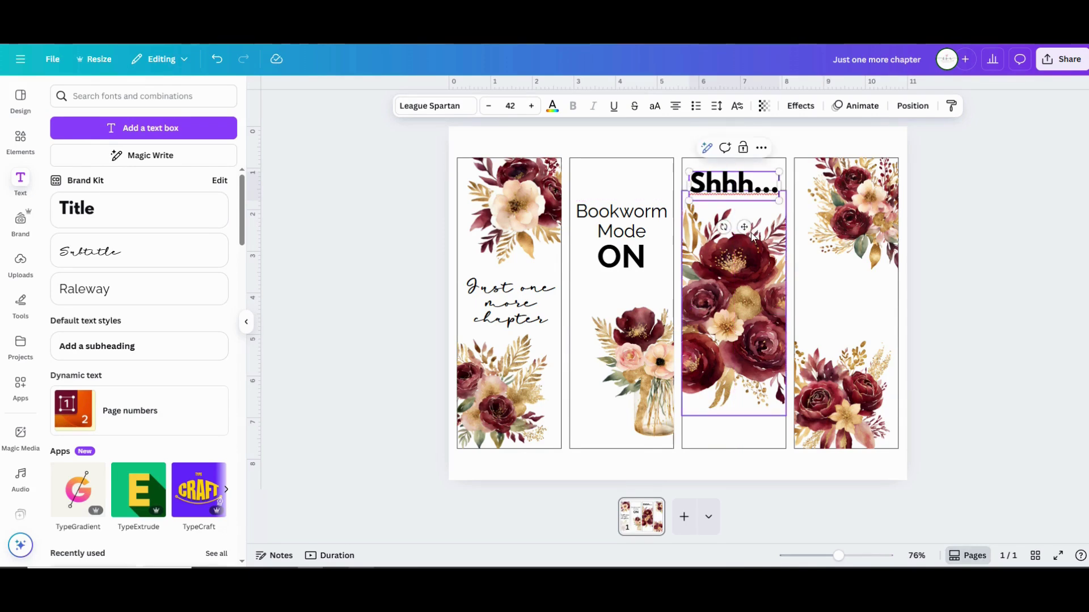
pyautogui.click(552, 107)
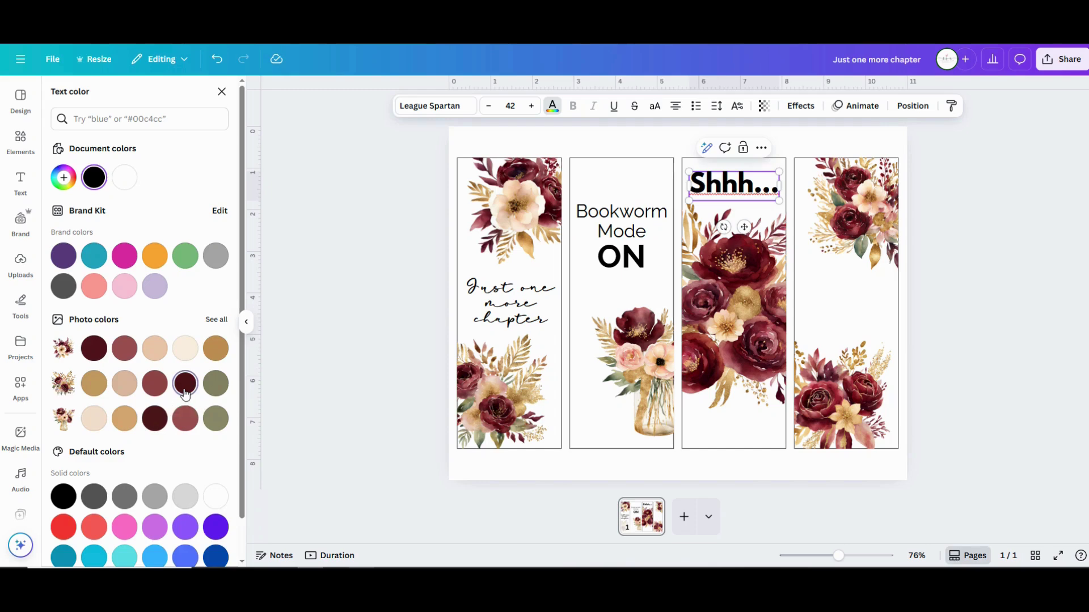
pyautogui.click(185, 393)
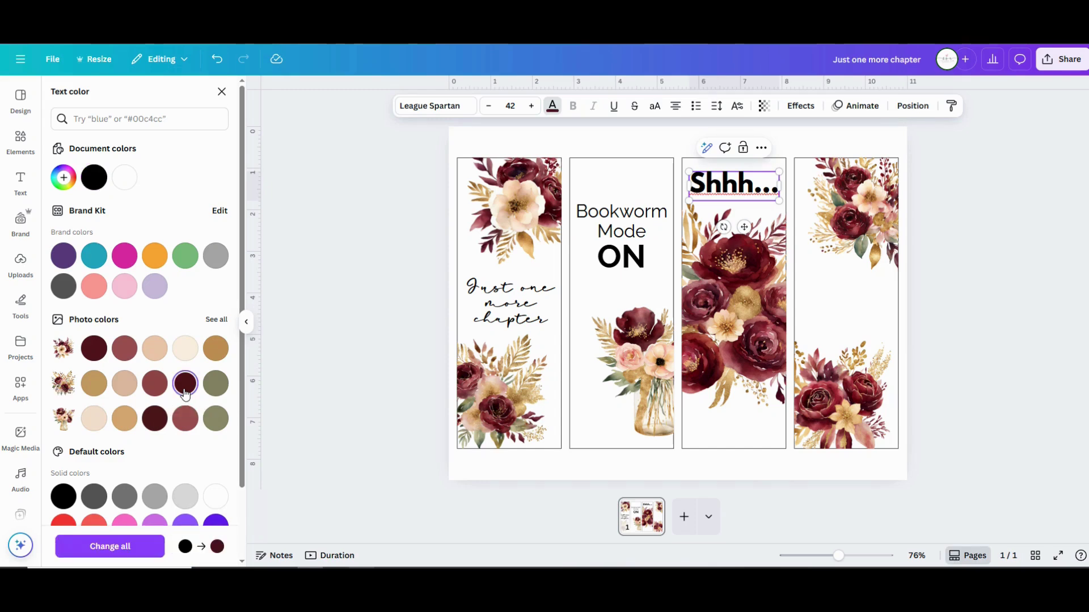
pyautogui.click(338, 196)
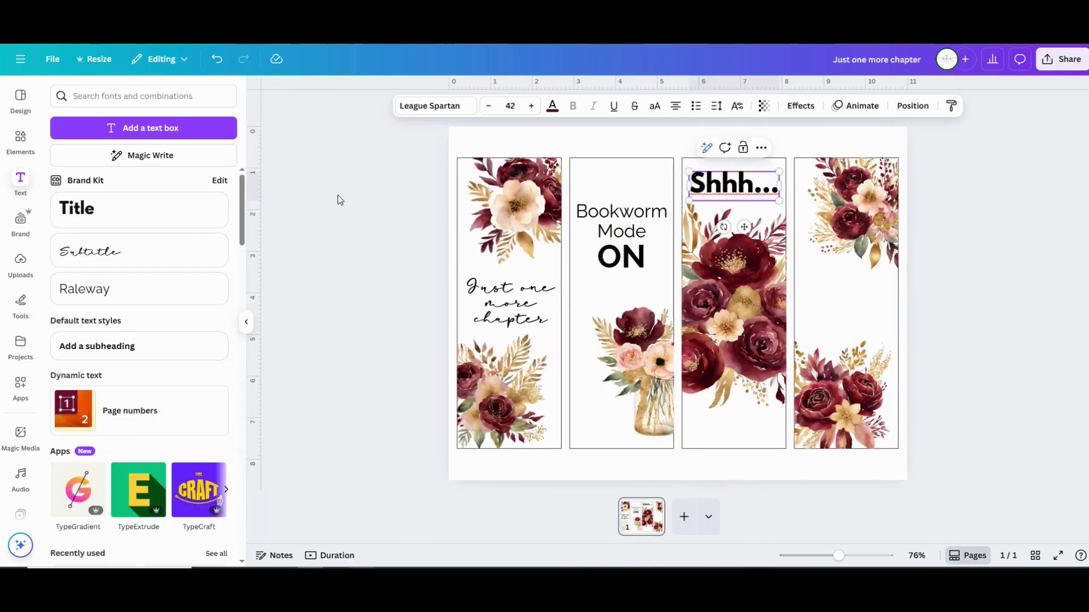
pyautogui.click(338, 200)
pyautogui.click(733, 185)
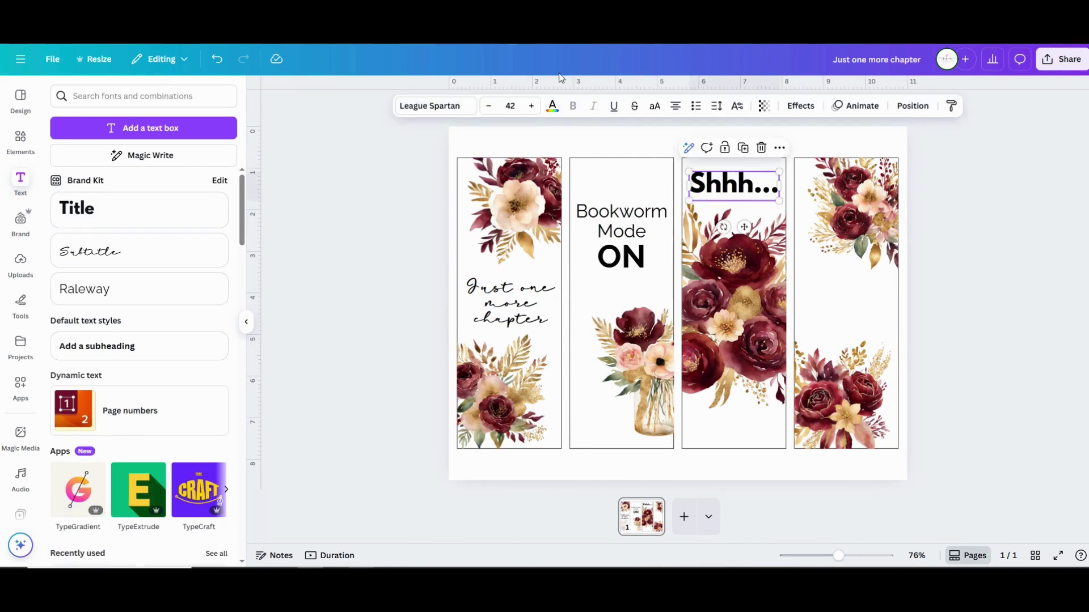
pyautogui.click(553, 108)
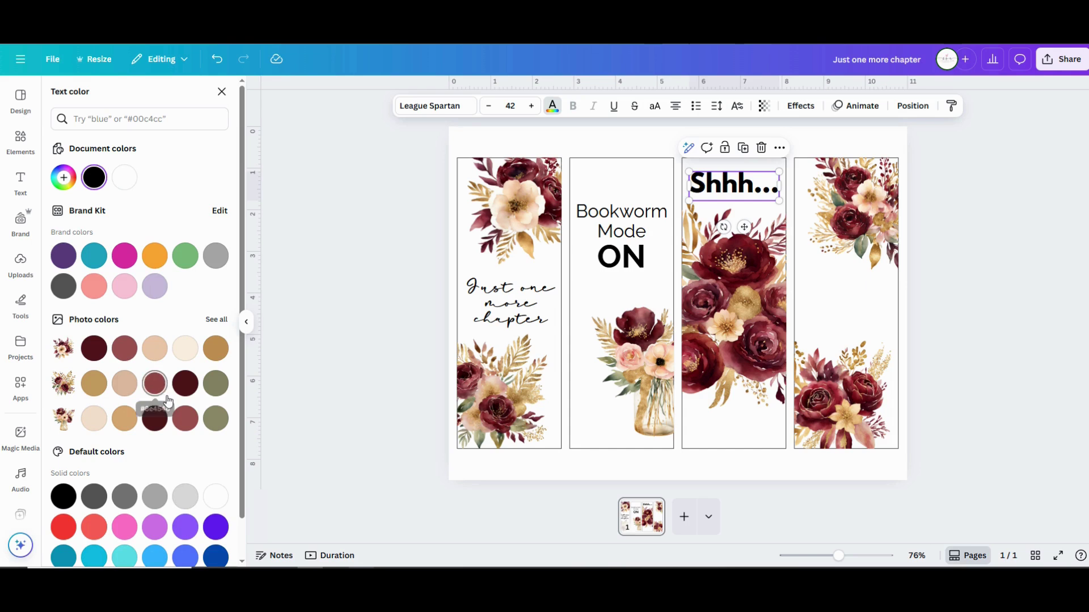
pyautogui.click(185, 384)
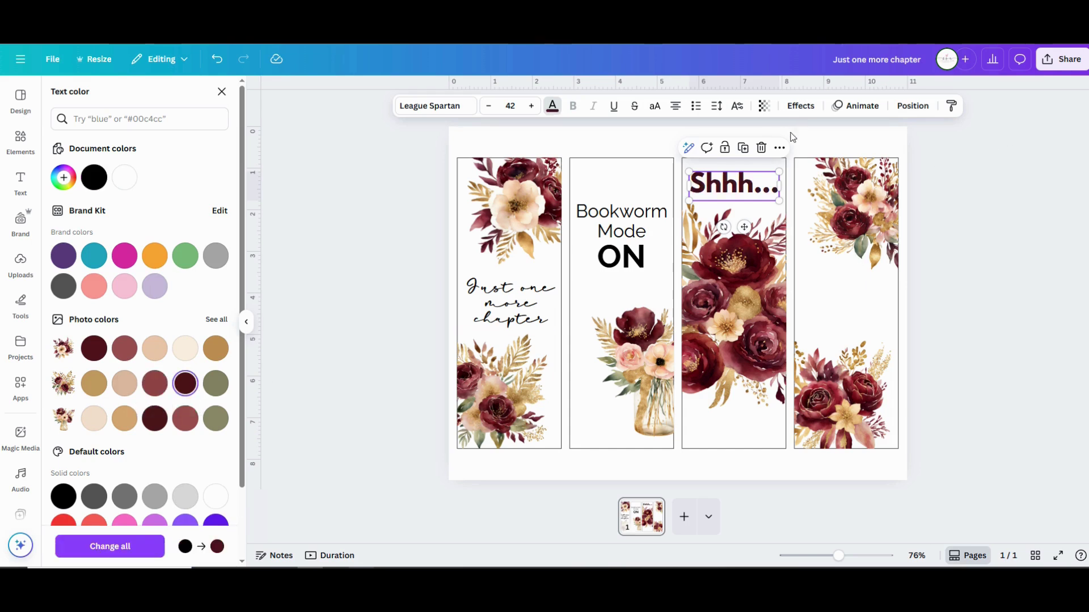
# - Recolour the ON text in the Bookworm Mode group dark maroon
pyautogui.click(618, 222)
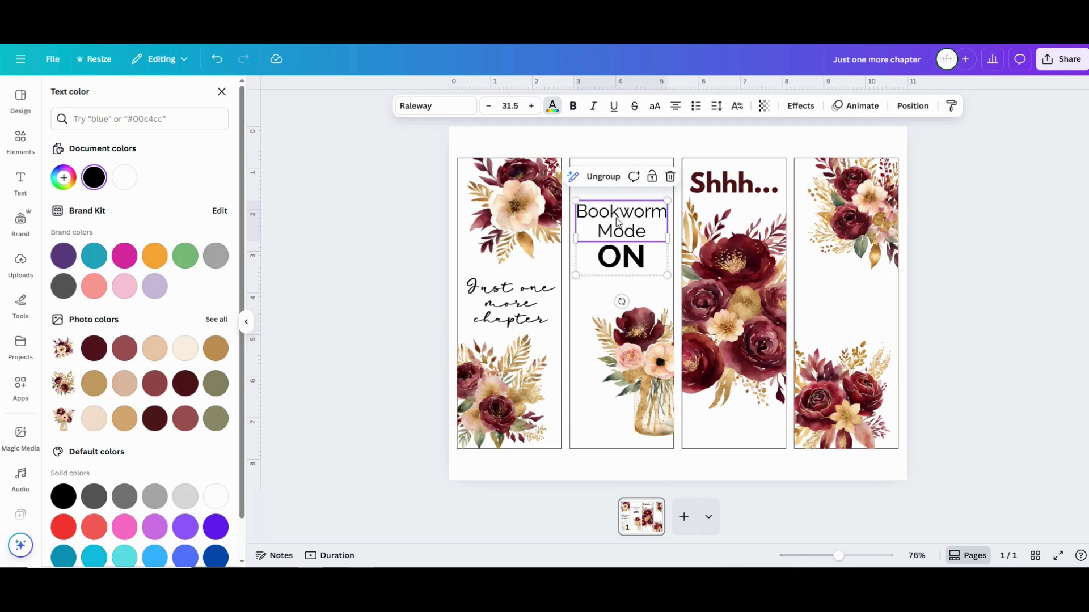
pyautogui.click(611, 274)
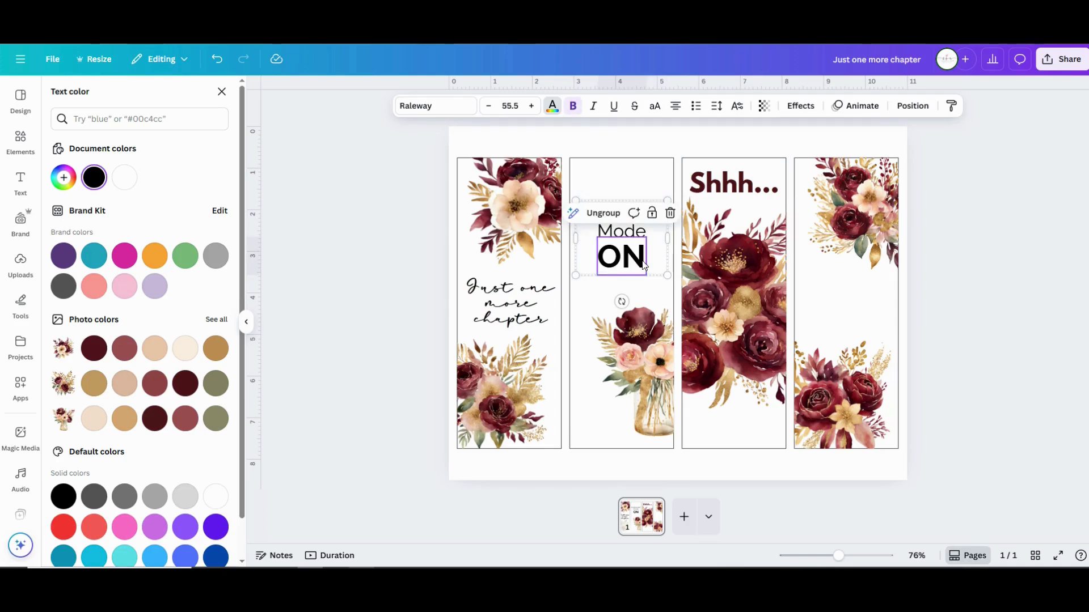
pyautogui.click(186, 384)
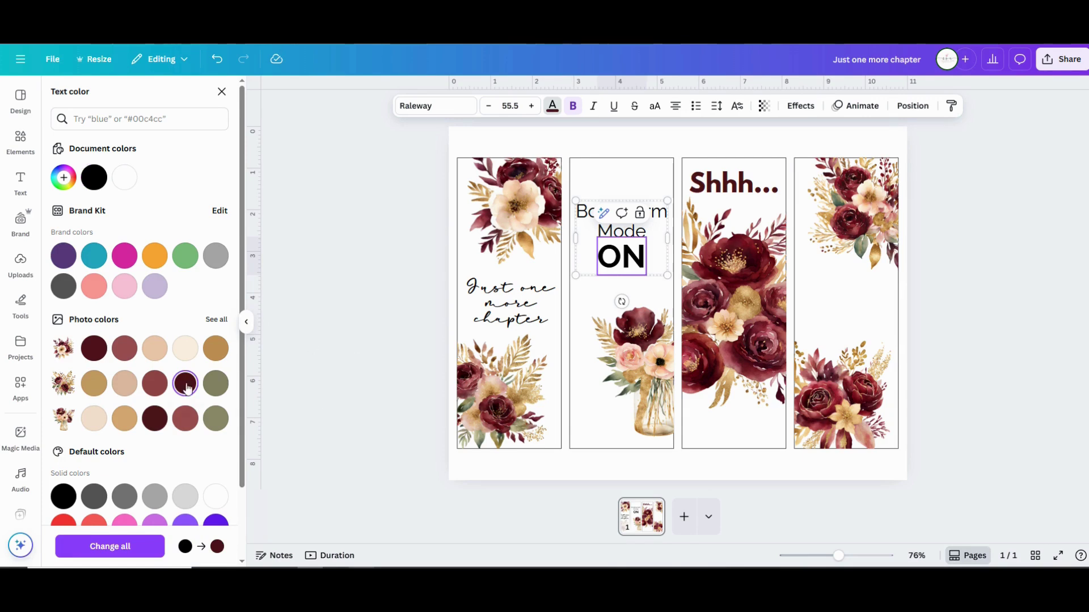
pyautogui.click(618, 253)
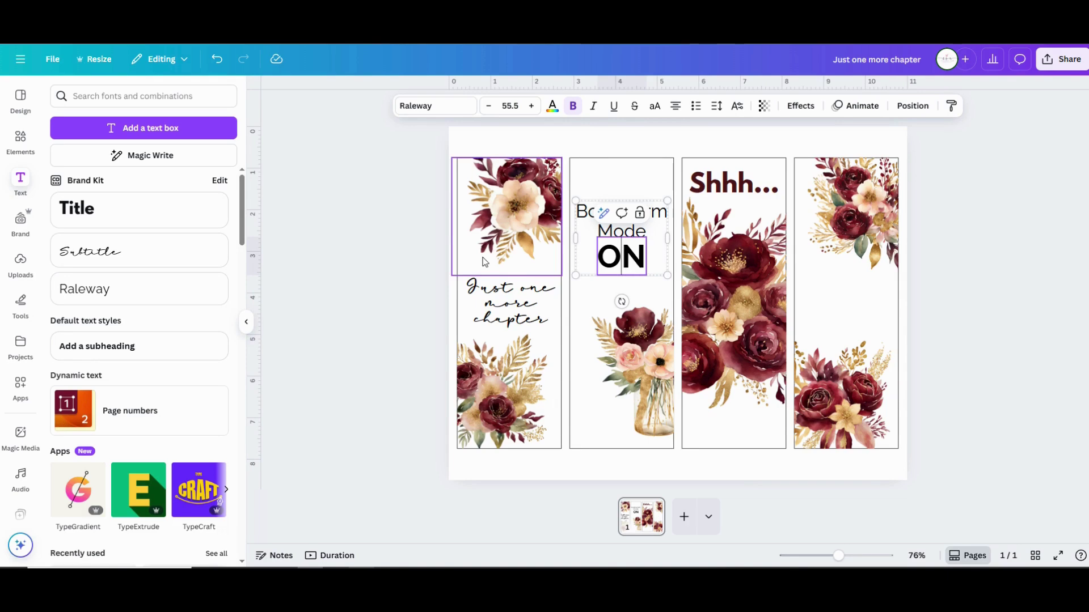
pyautogui.doubleClick(623, 256)
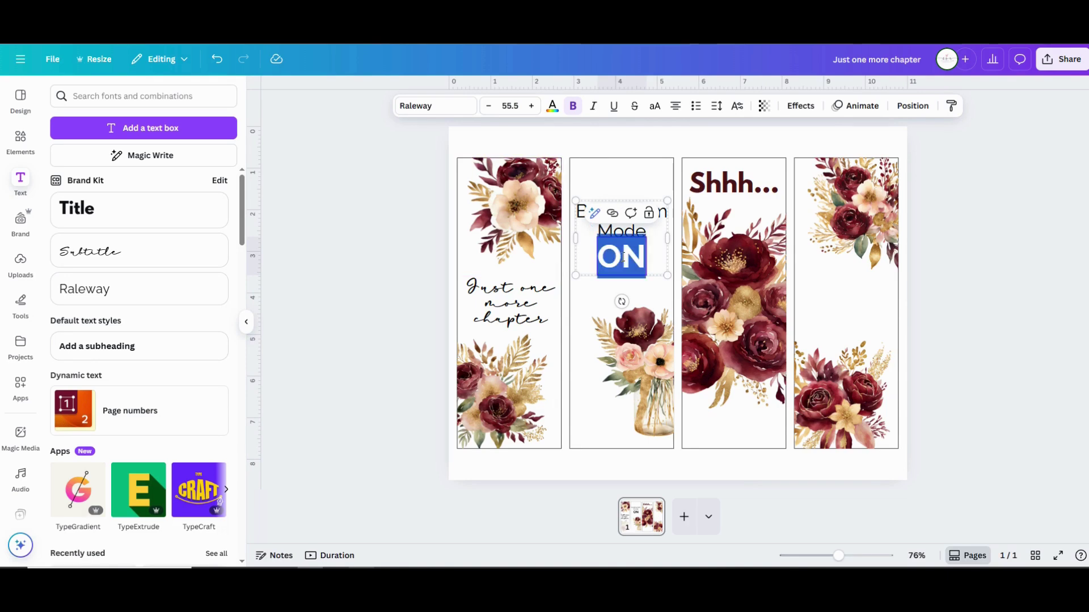
pyautogui.click(552, 106)
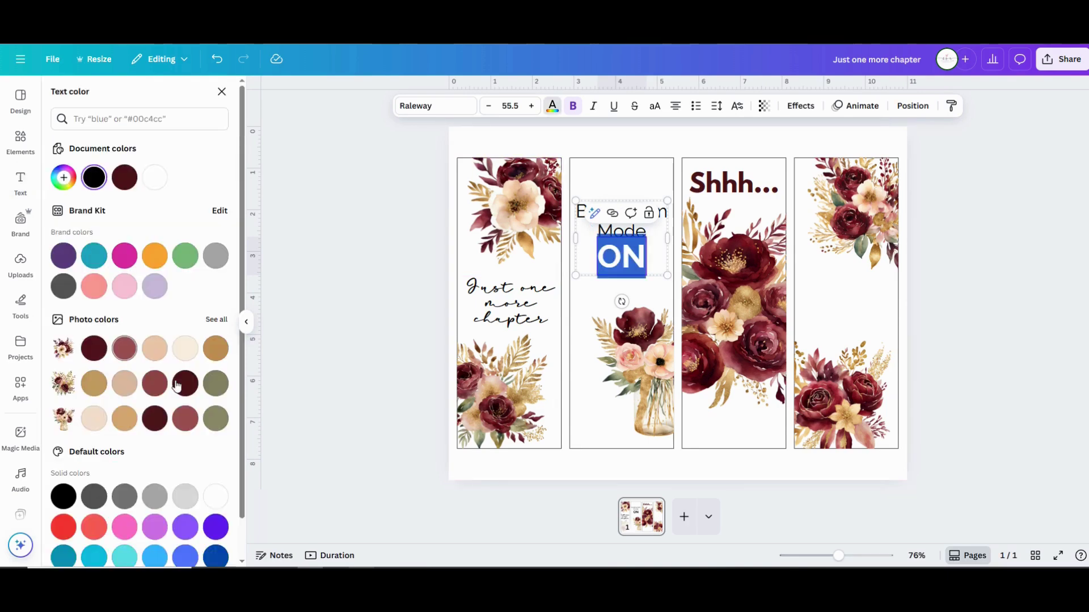
pyautogui.click(185, 384)
pyautogui.click(1053, 302)
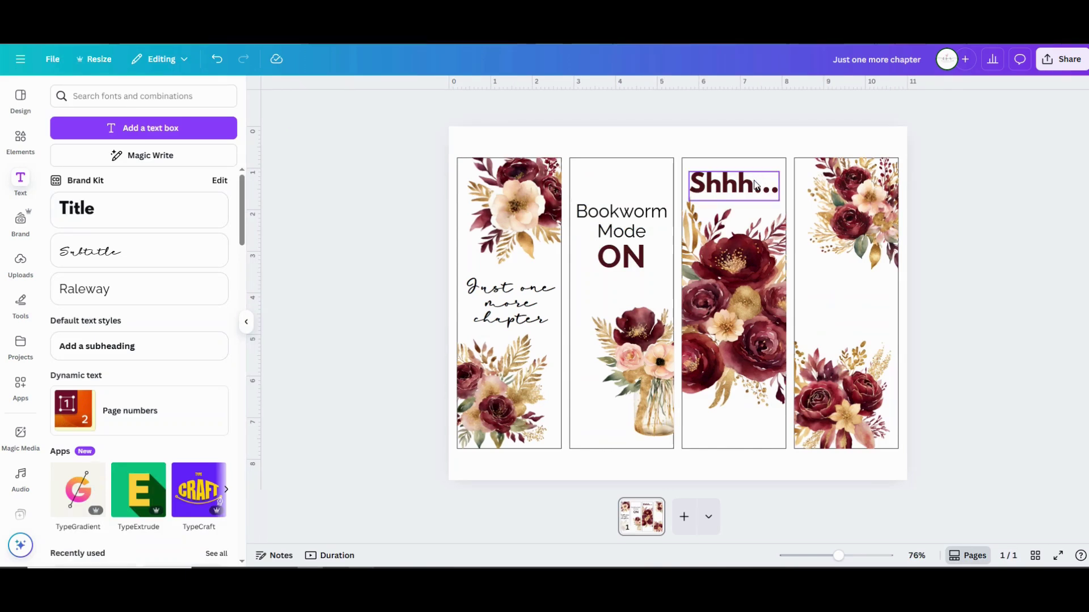
# - Copy the heading to the third bookmark's bottom, reword it 'I'm reading' and shrink it
pyautogui.click(755, 184)
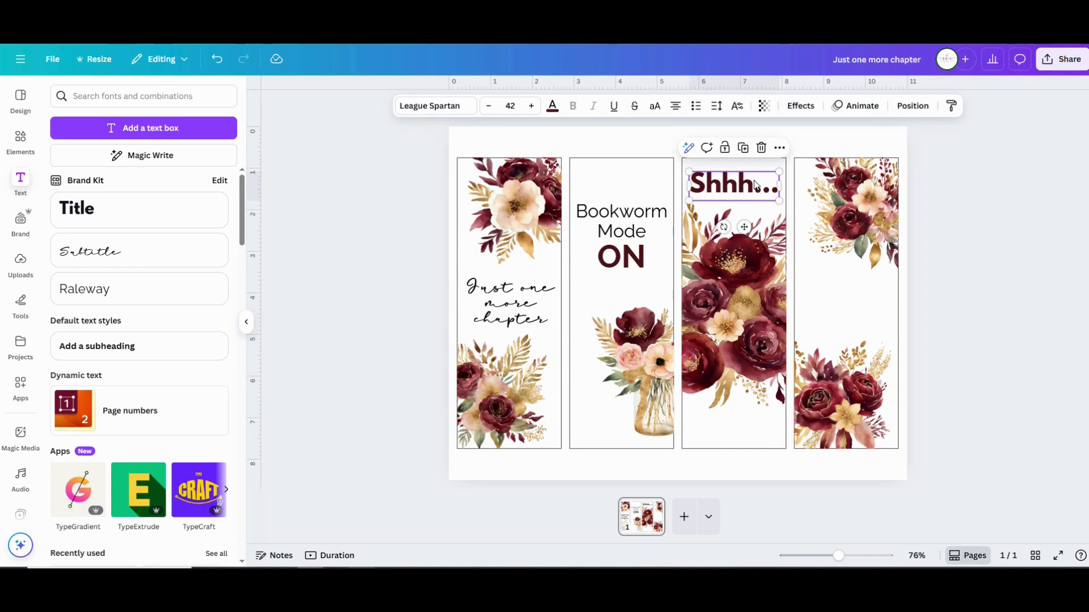
pyautogui.moveTo(755, 185); pyautogui.dragTo(746, 422)
pyautogui.doubleClick(747, 422)
pyautogui.press('BackSpace')
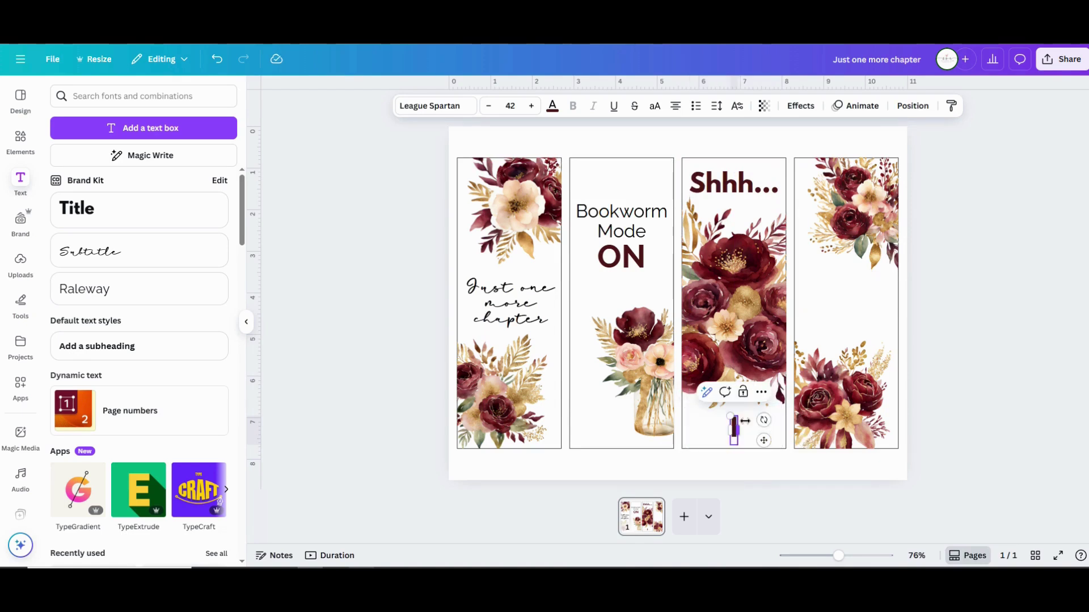
pyautogui.write("I'm reading")
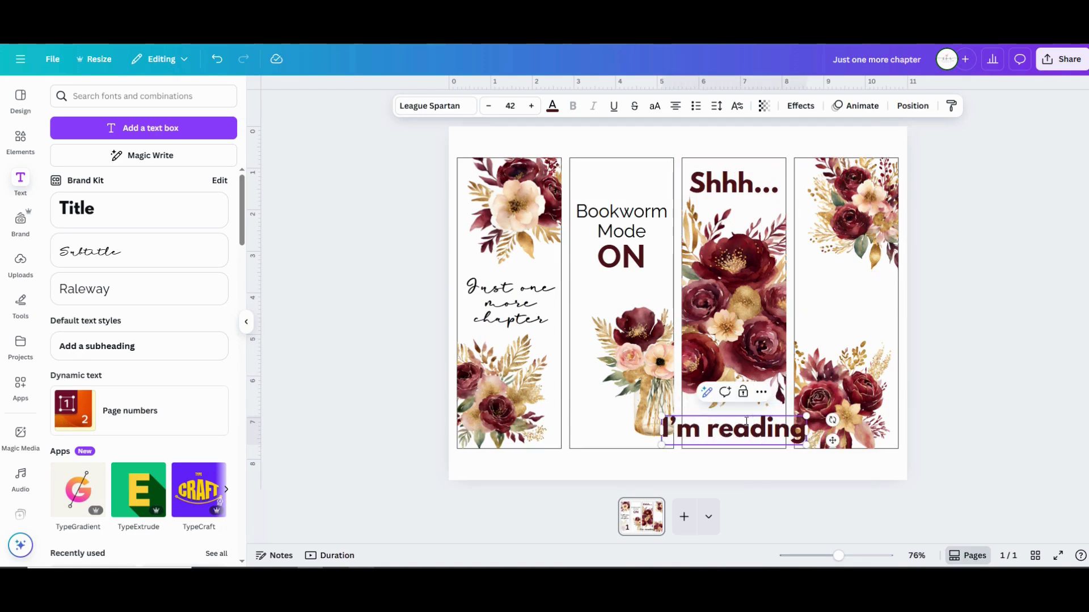
pyautogui.hotkey('ctrl', 'a')
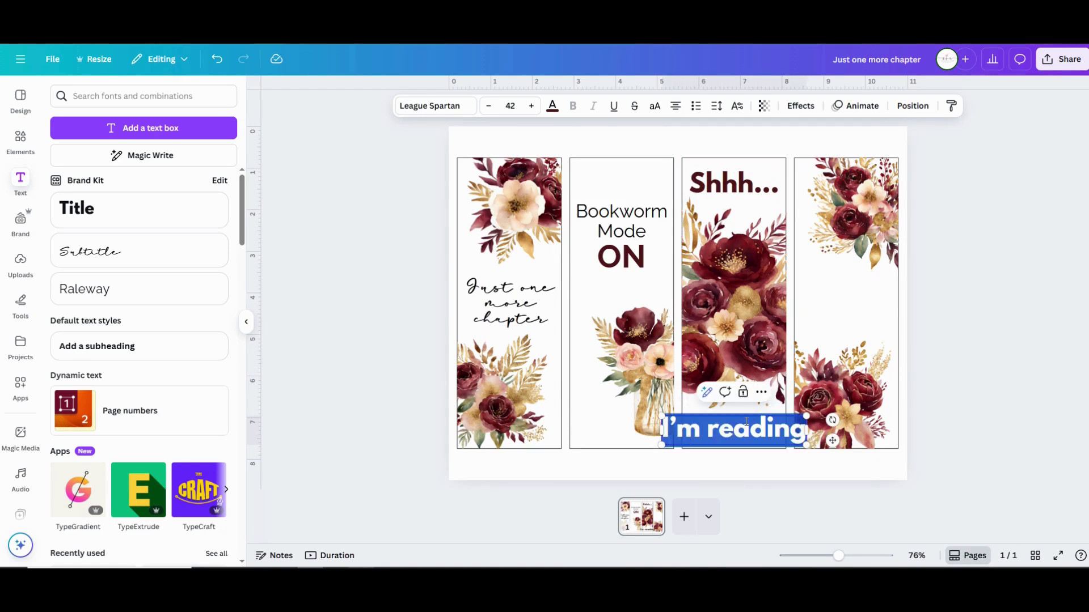
pyautogui.click(489, 108)
pyautogui.click(488, 107)
pyautogui.click(488, 108)
pyautogui.click(488, 108)
pyautogui.click(488, 108)
pyautogui.click(488, 108)
pyautogui.click(488, 108)
pyautogui.click(488, 108)
pyautogui.click(489, 107)
pyautogui.click(488, 108)
pyautogui.click(965, 363)
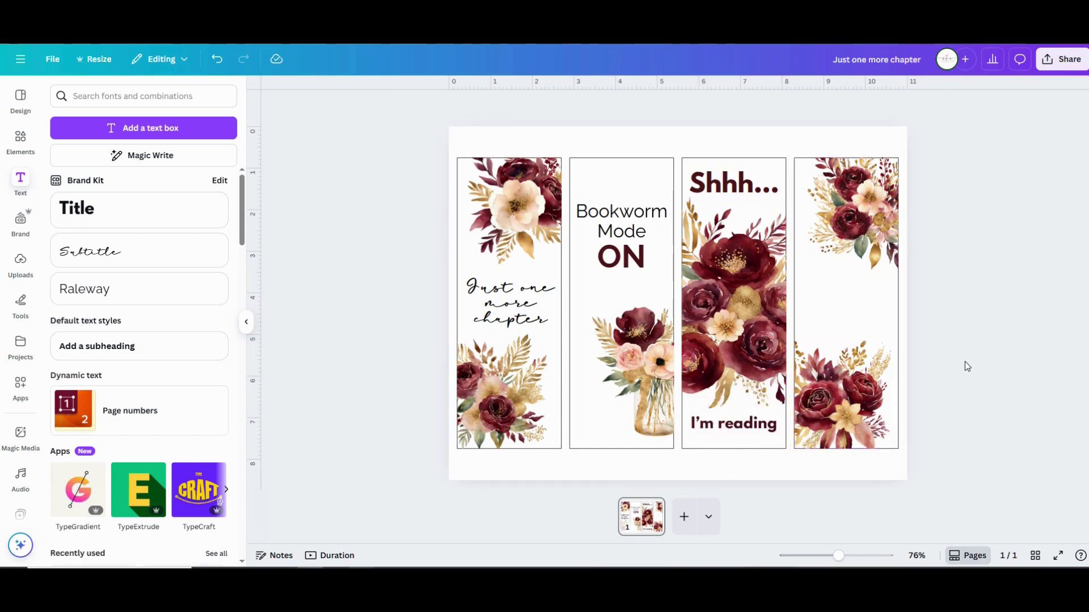
# - Nudge the Shhh... heading slightly down at the top of the third bookmark
pyautogui.click(730, 180)
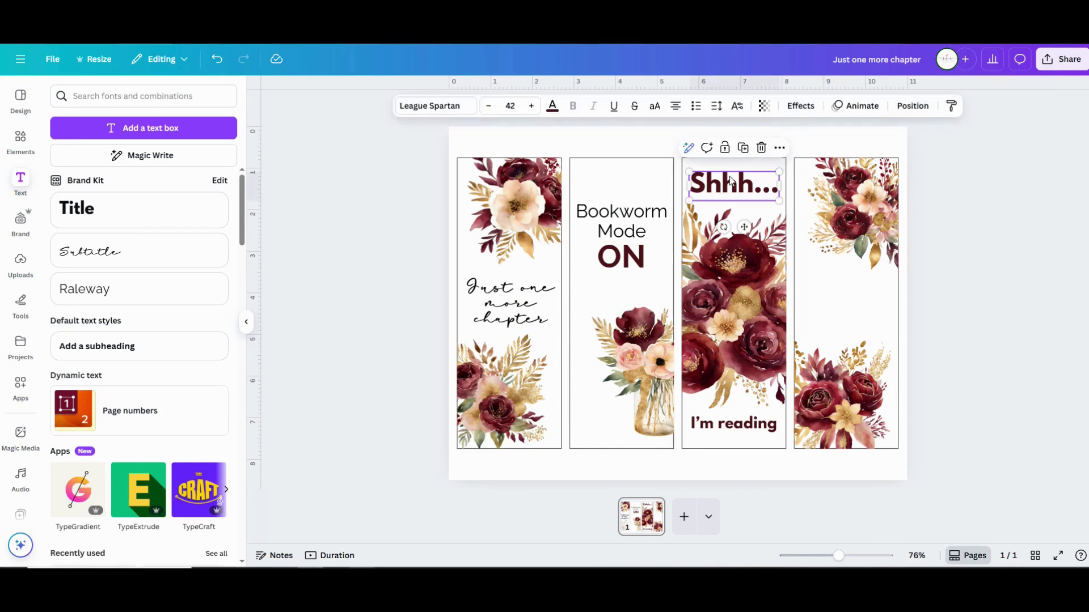
pyautogui.moveTo(730, 180); pyautogui.dragTo(738, 193)
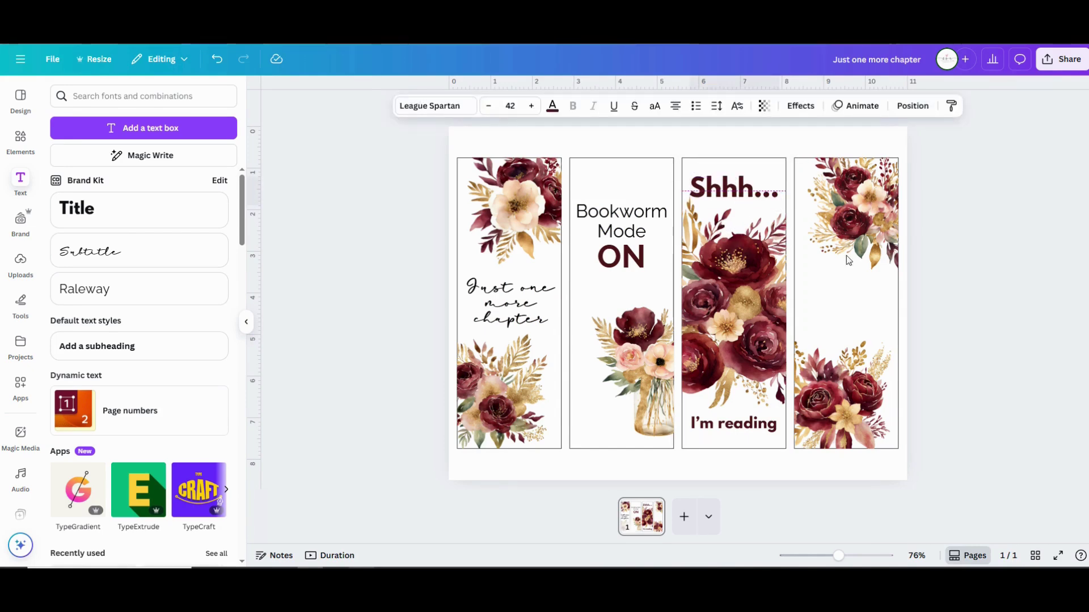
pyautogui.click(987, 355)
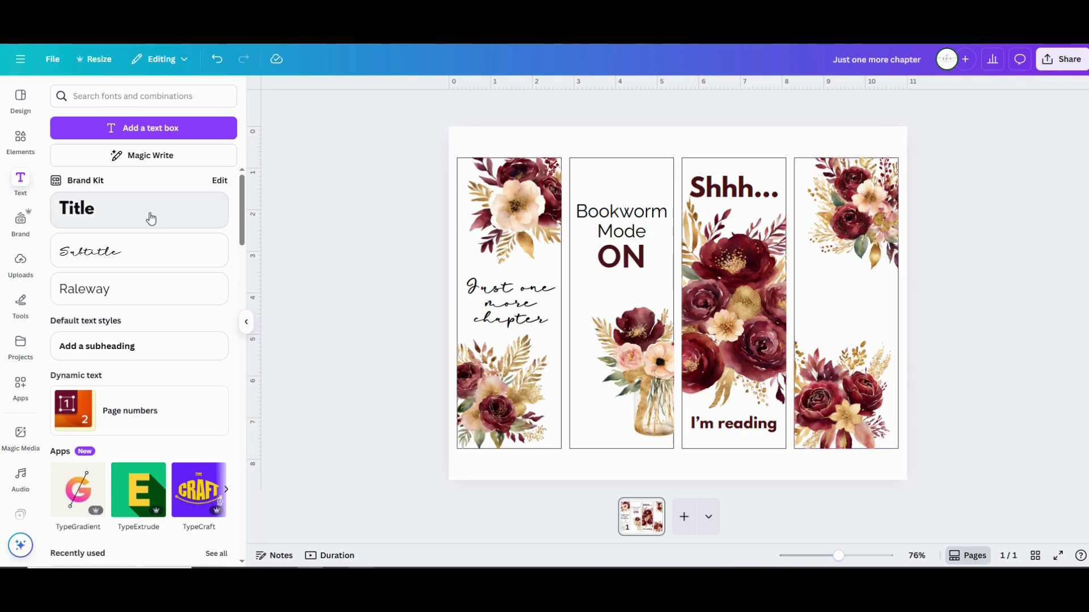
pyautogui.click(735, 193)
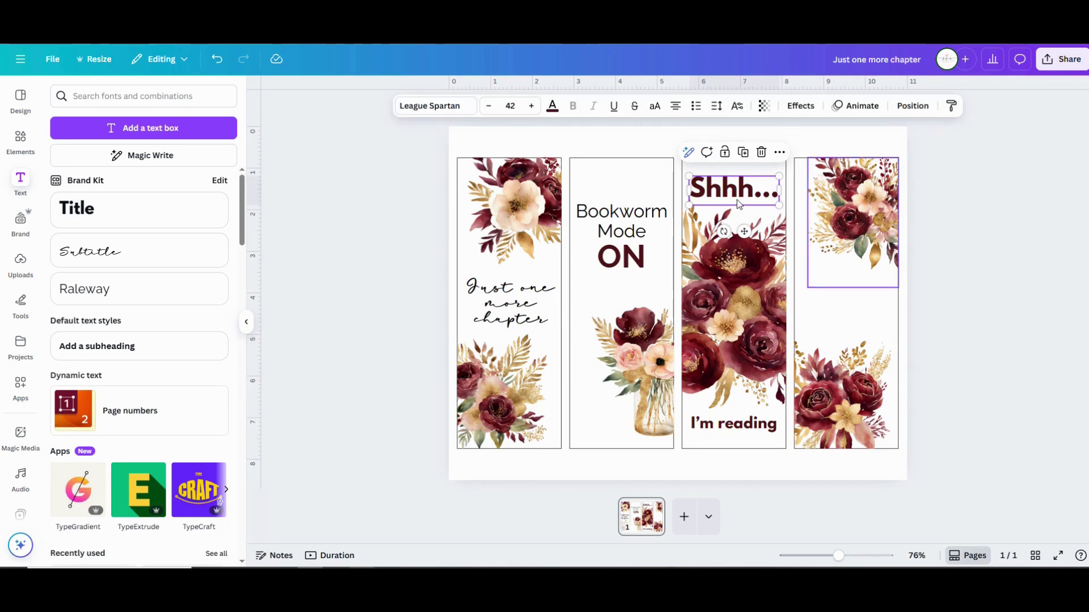
# - Copy the heading onto the fourth bookmark and reword it 'Read. Relax. Repeat.' with a line break
pyautogui.moveTo(737, 199); pyautogui.dragTo(839, 289)
pyautogui.doubleClick(839, 289)
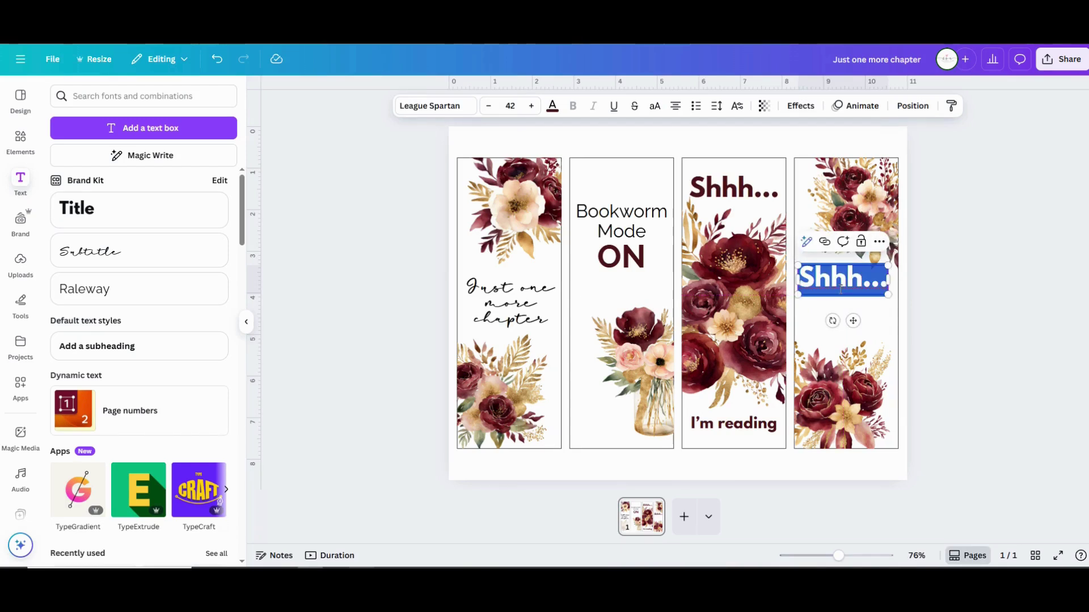
pyautogui.write('Read. Re')
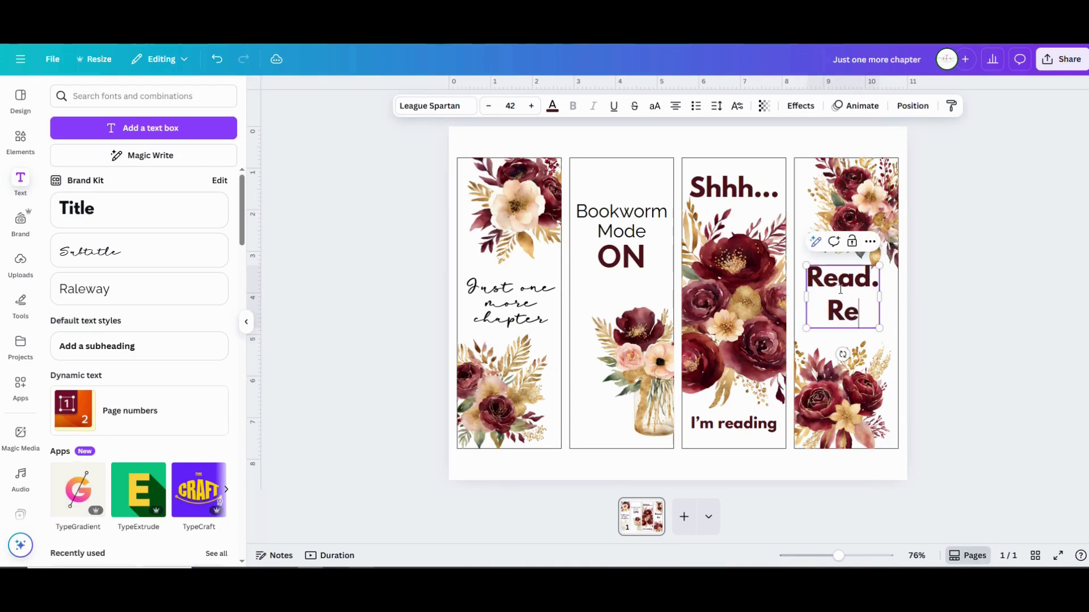
pyautogui.write('lax.')
pyautogui.press('Return')
pyautogui.write('Repeat')
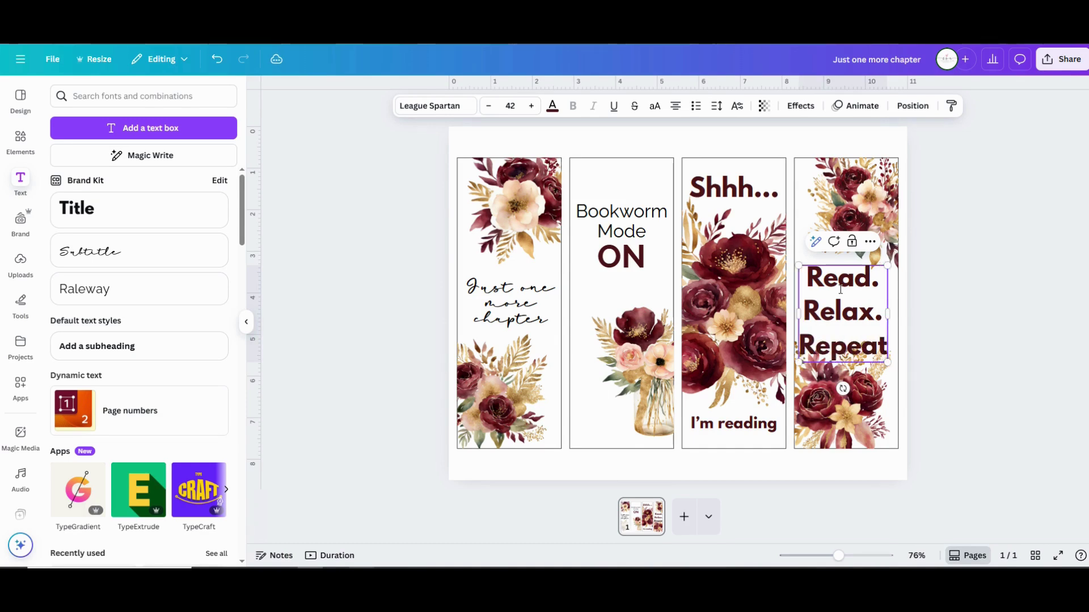
pyautogui.write('.')
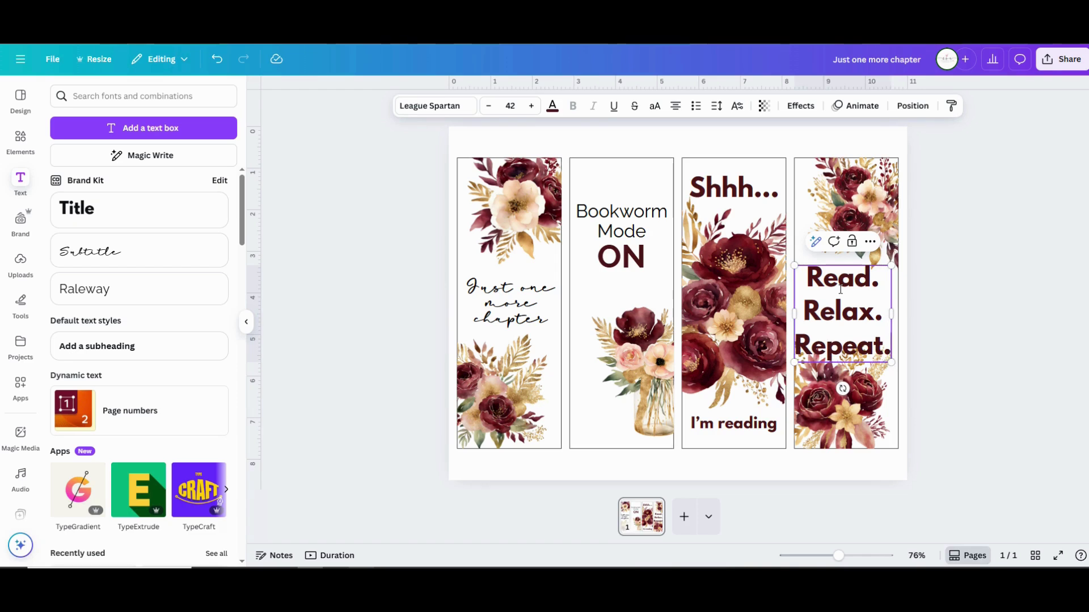
pyautogui.doubleClick(846, 317)
pyautogui.click(956, 354)
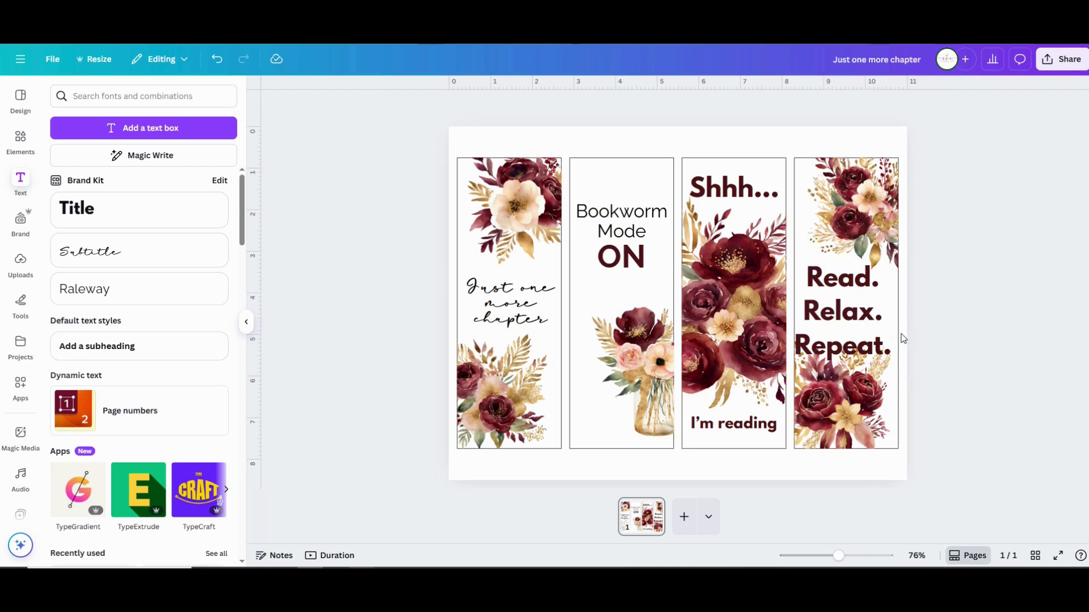
# - Set the quote's line spacing to 1.07 and font size to 39, shifting it slightly right
pyautogui.click(859, 332)
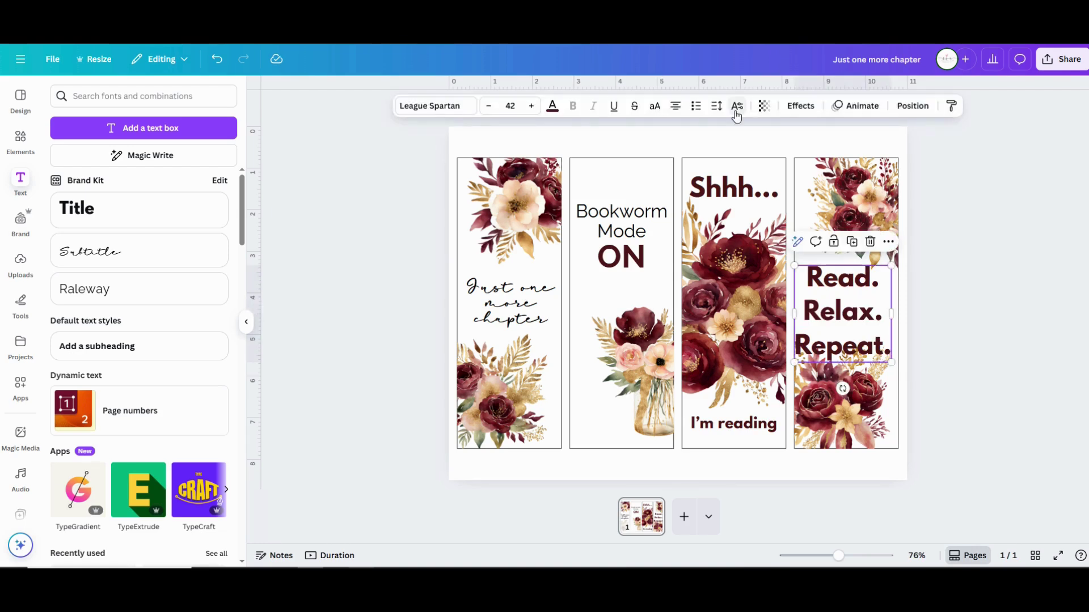
pyautogui.click(716, 106)
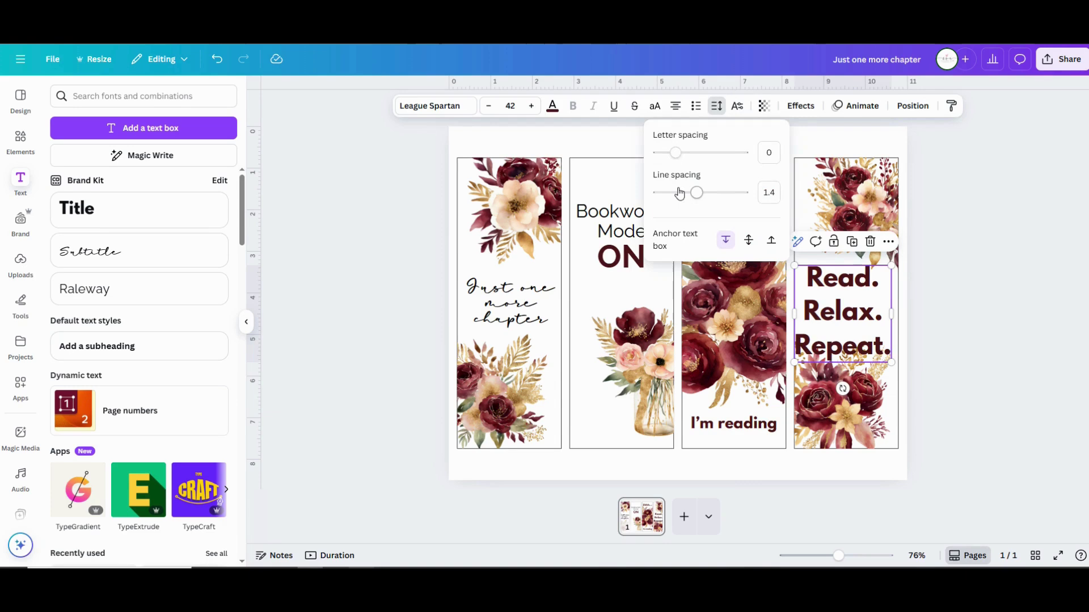
pyautogui.moveTo(679, 194); pyautogui.dragTo(683, 192)
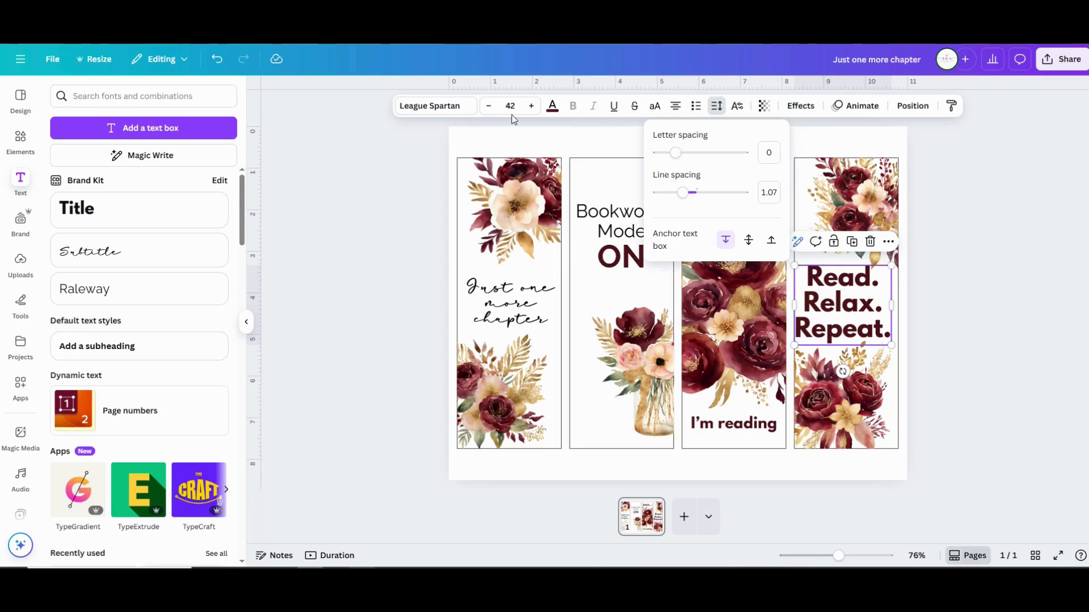
pyautogui.click(488, 108)
pyautogui.click(489, 108)
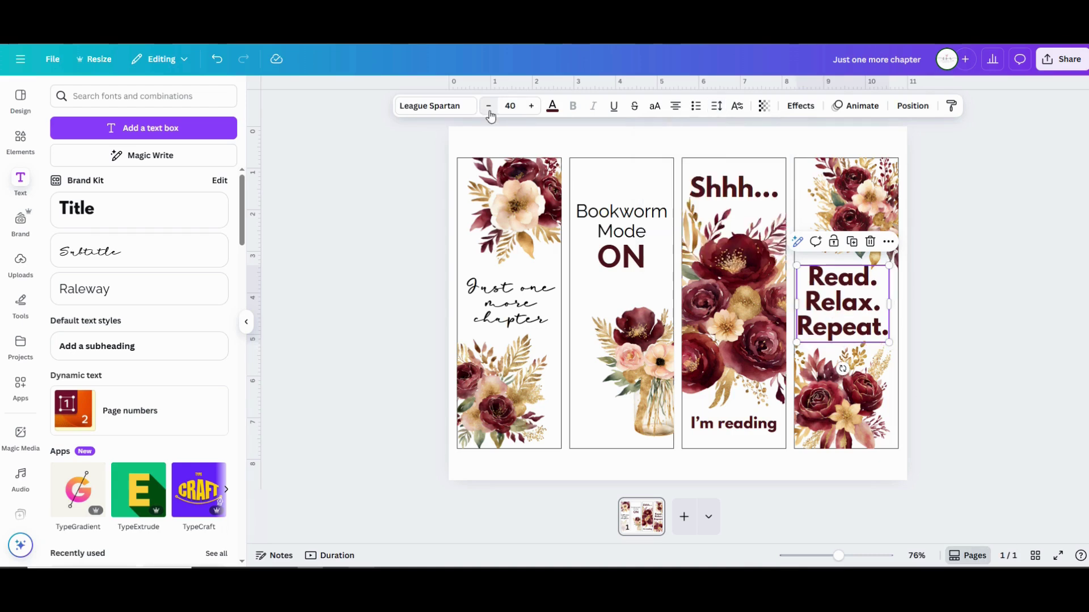
pyautogui.click(489, 108)
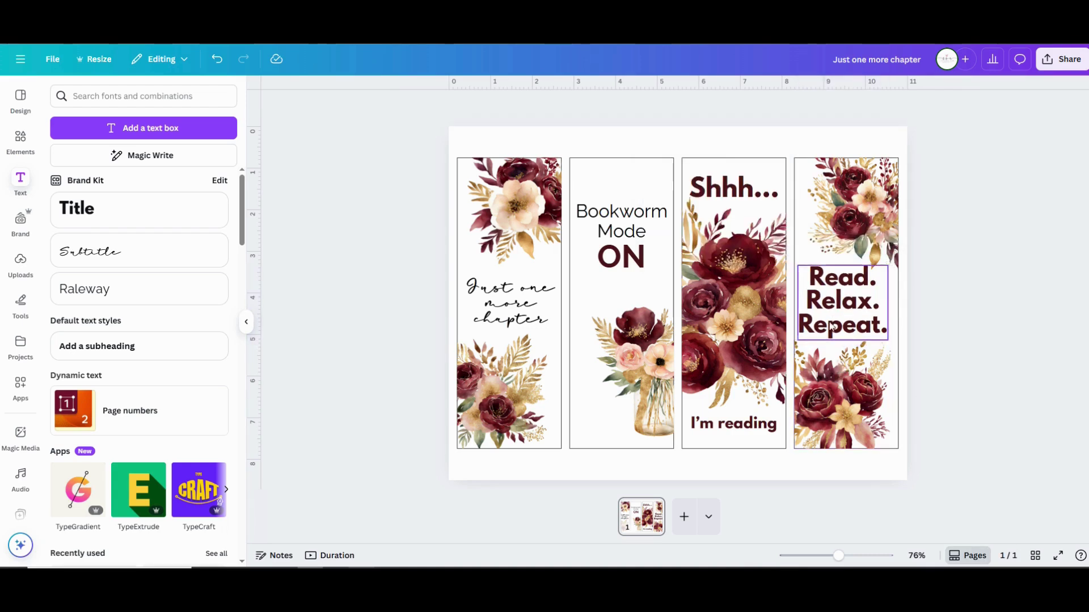
pyautogui.moveTo(829, 321); pyautogui.dragTo(830, 320)
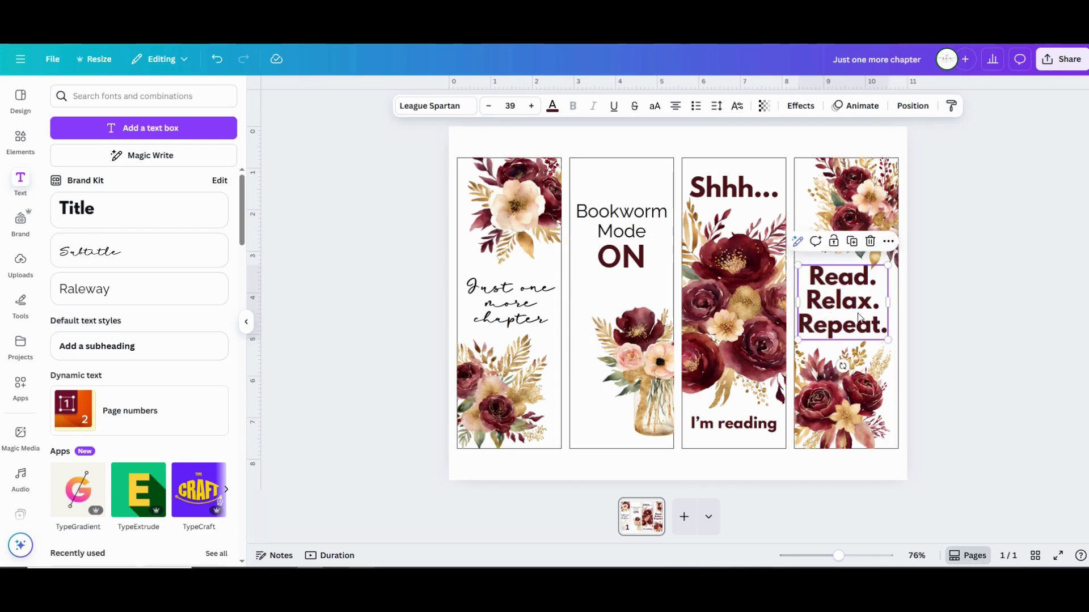
# - Centre the Read. Relax. Repeat. quote on the fourth bookmark with Align to page > Center
pyautogui.scroll(10, 858, 318)
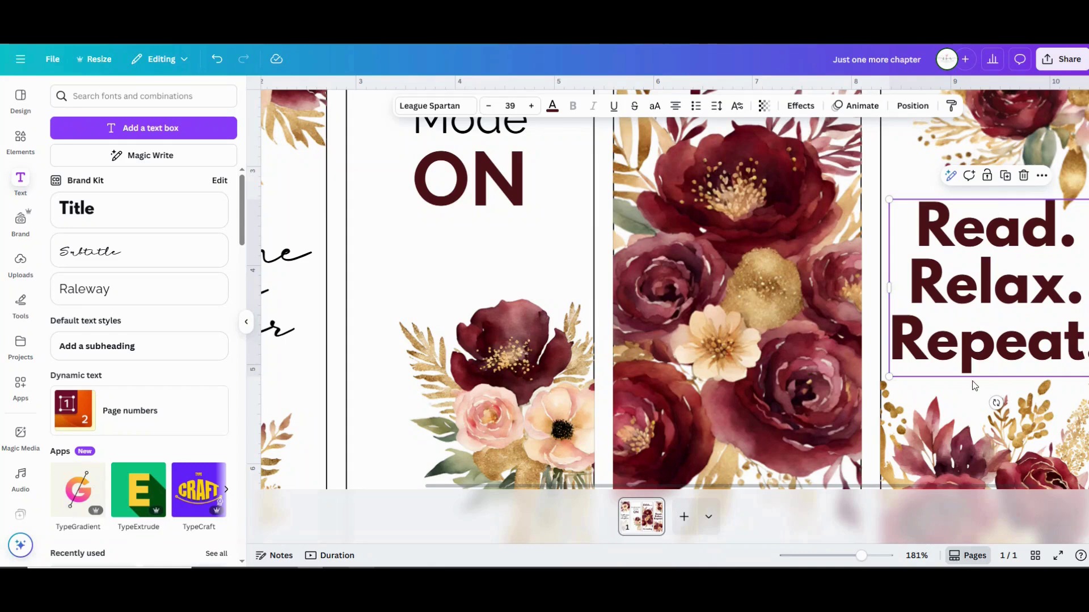
pyautogui.scroll(-2, 972, 382)
pyautogui.scroll(-2, 997, 377)
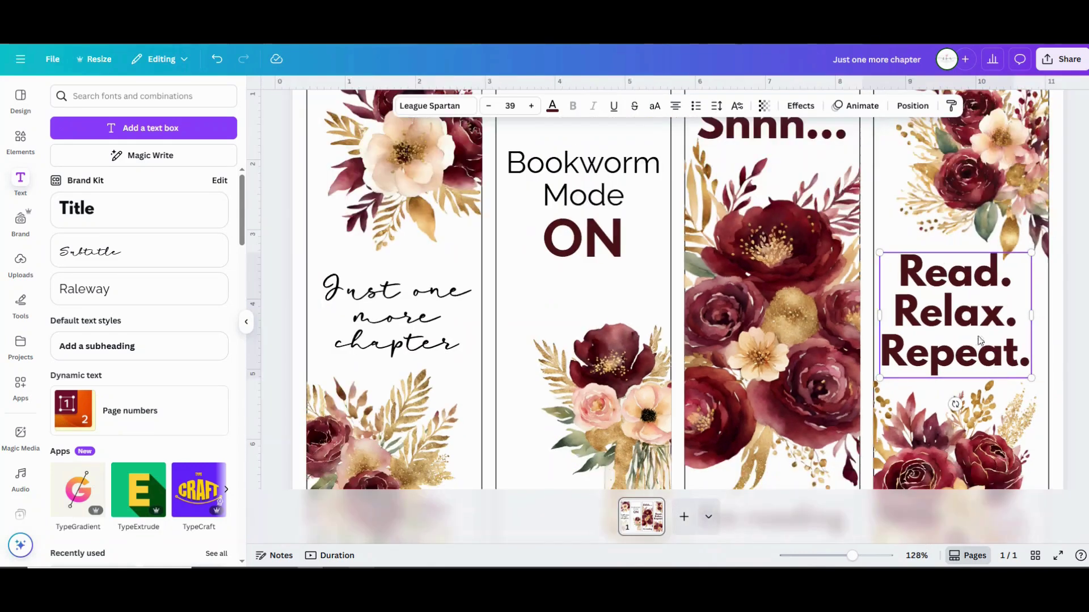
pyautogui.scroll(-2, 958, 326)
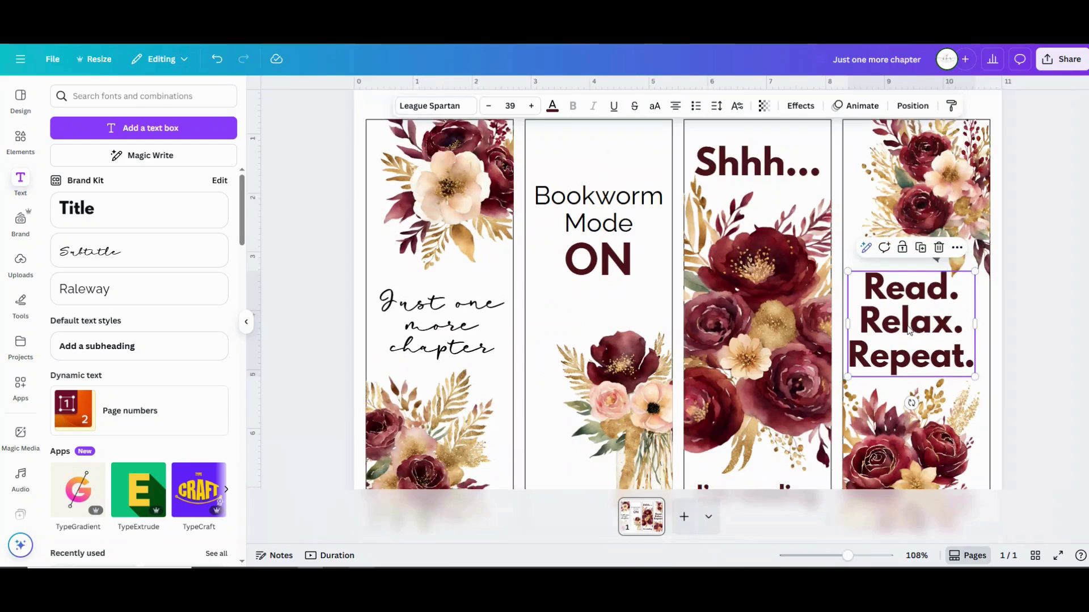
pyautogui.moveTo(909, 331); pyautogui.dragTo(911, 326)
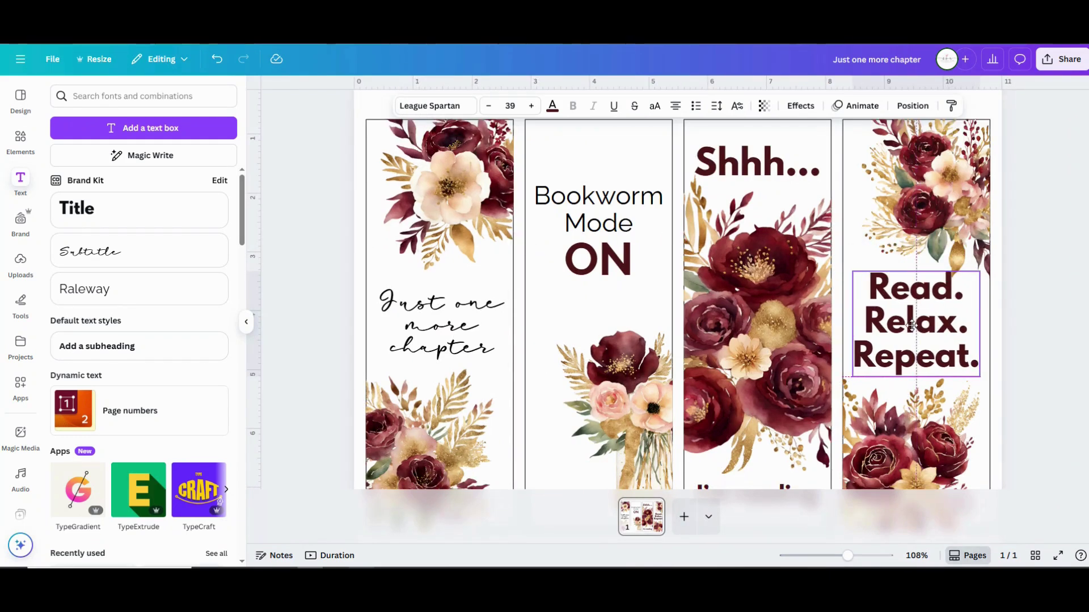
pyautogui.moveTo(912, 326); pyautogui.dragTo(912, 326)
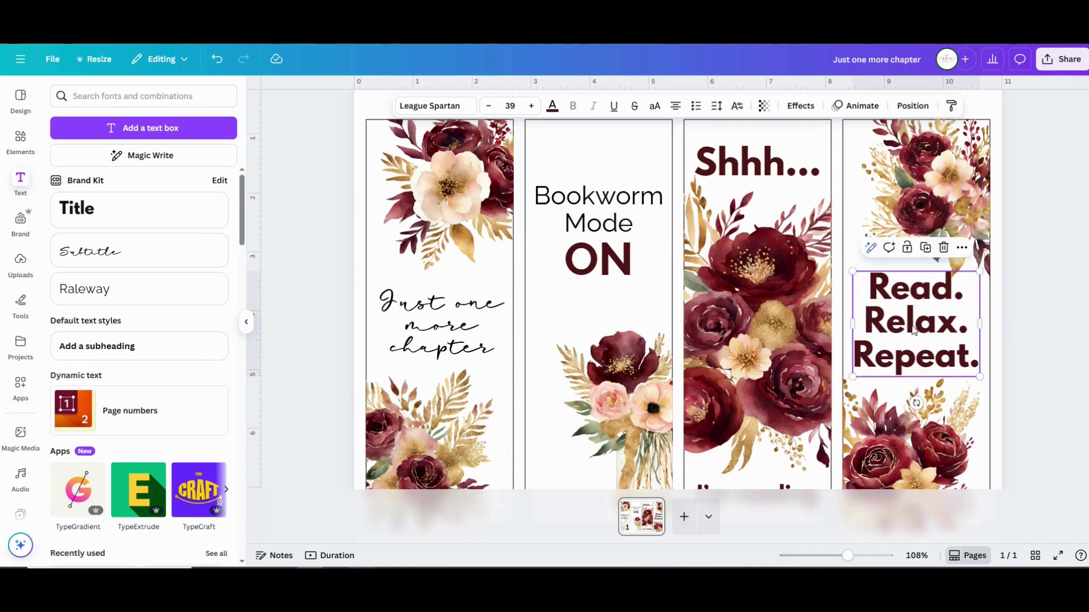
pyautogui.rightClick(914, 331)
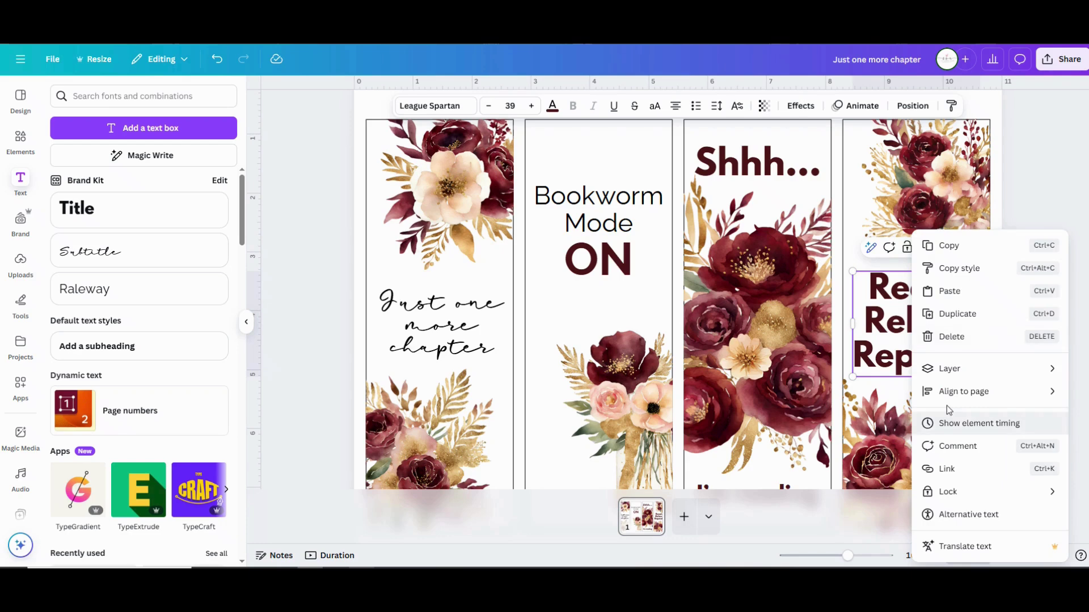
pyautogui.moveTo(949, 394)
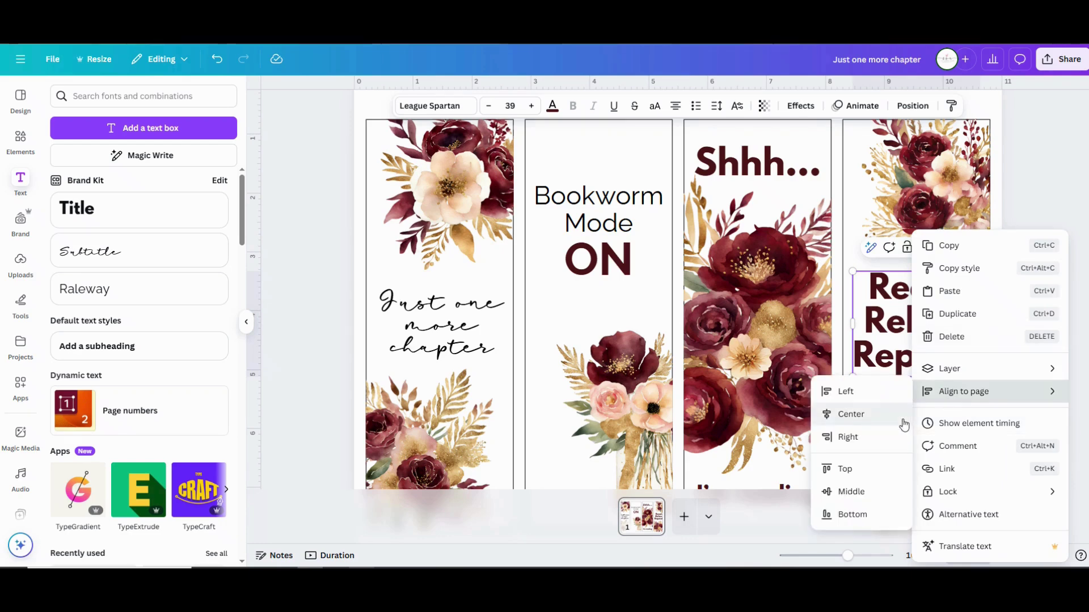
pyautogui.click(851, 492)
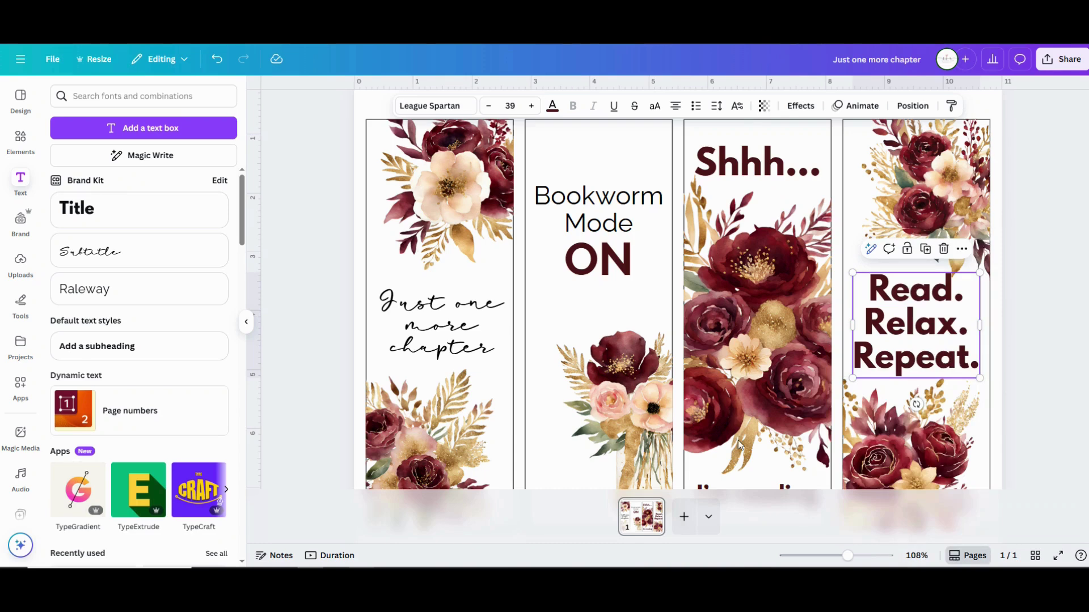
pyautogui.scroll(-2, 736, 440)
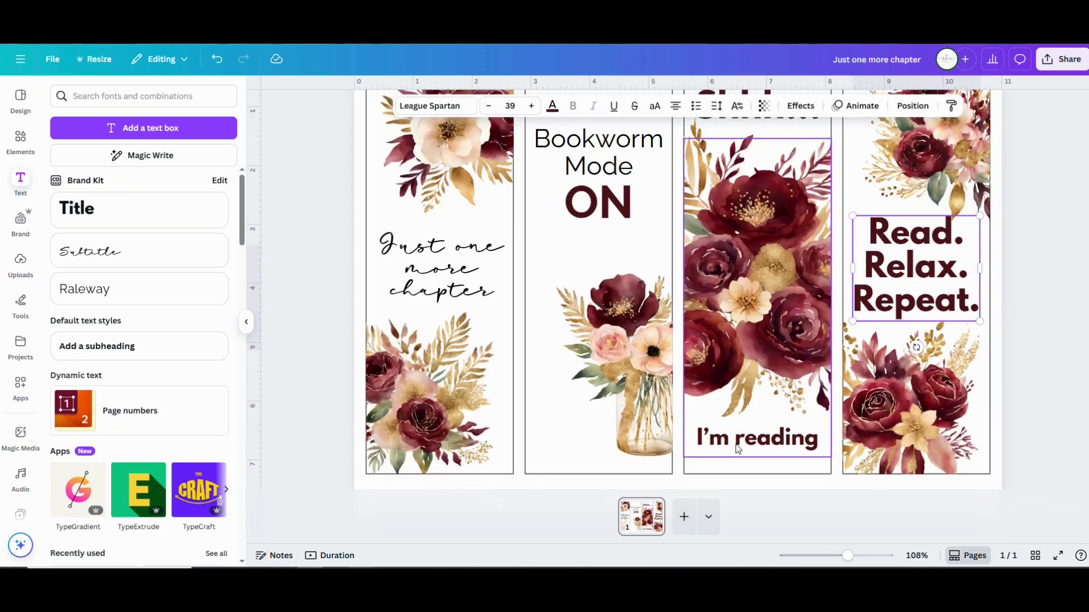
pyautogui.hotkey('ctrl', '-')
pyautogui.click(922, 370)
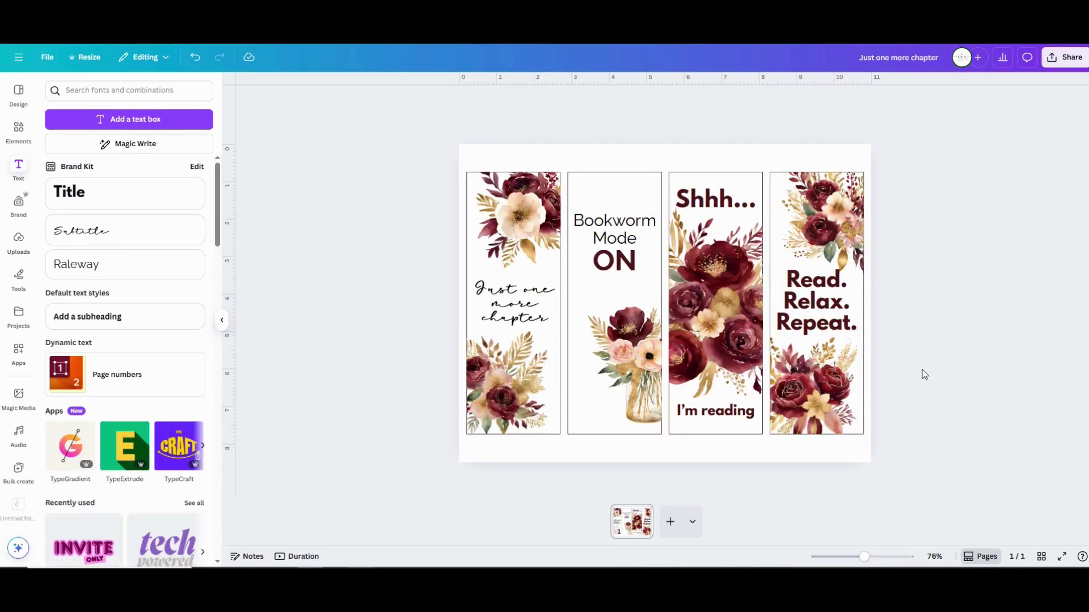
# - Download the bookmark page as a 2,000 × 1,545 px PNG
pyautogui.click(1051, 67)
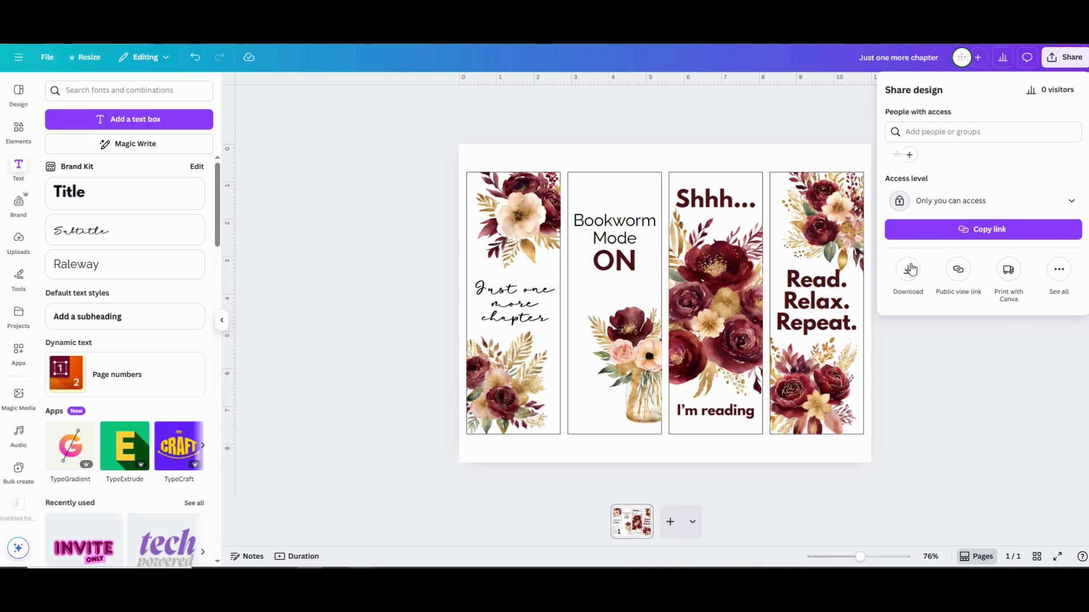
pyautogui.click(908, 271)
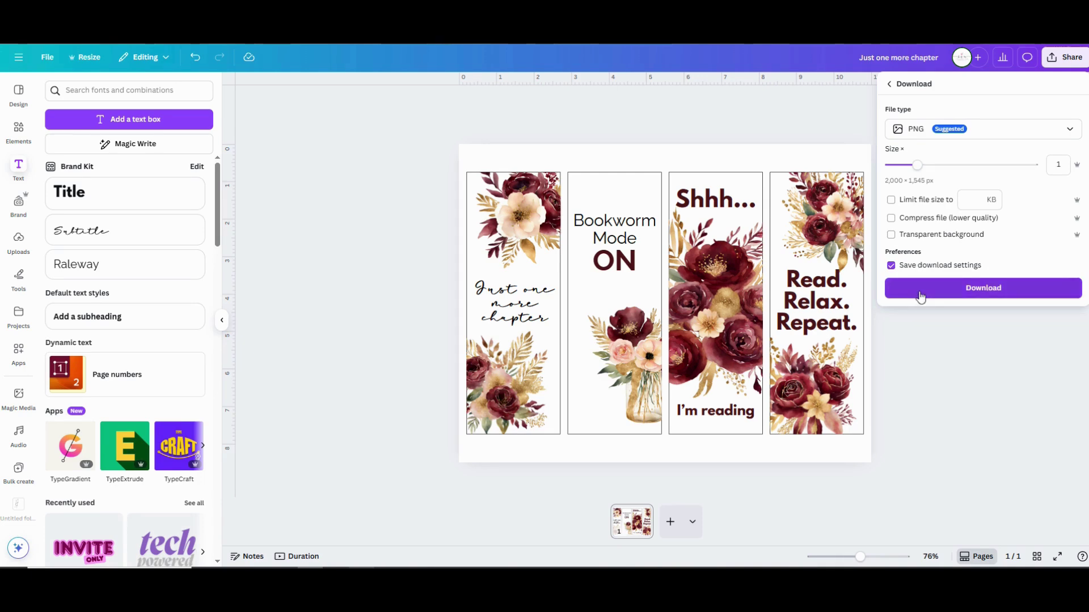
pyautogui.click(920, 289)
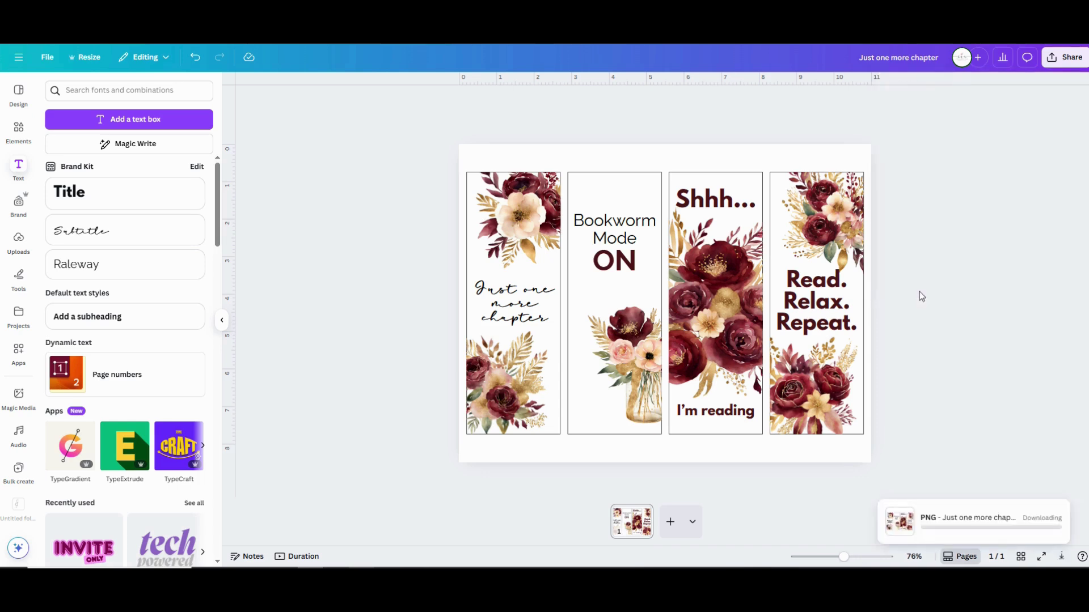